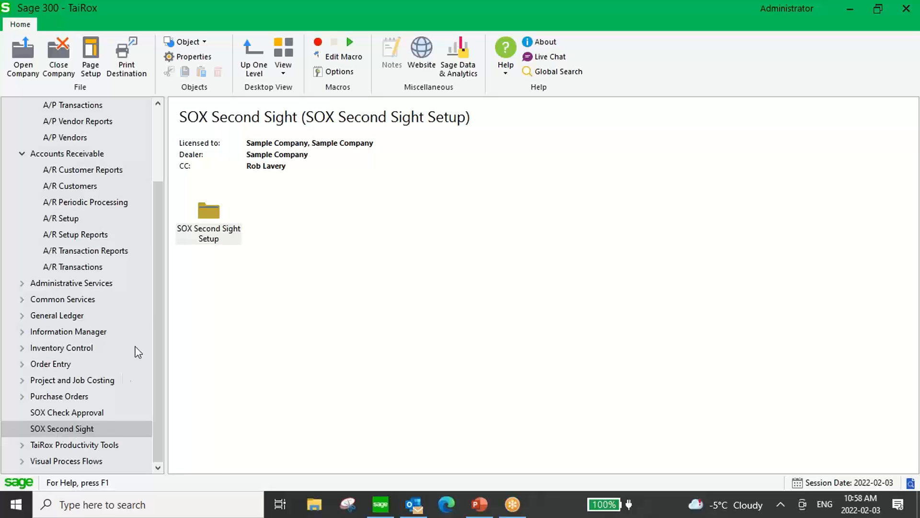
Open SOX Second Sight Setup and view General Ledger, then Accounts Receivable (AR69A) batch types.
{"action": "double_click", "coordinate": [208, 213]}
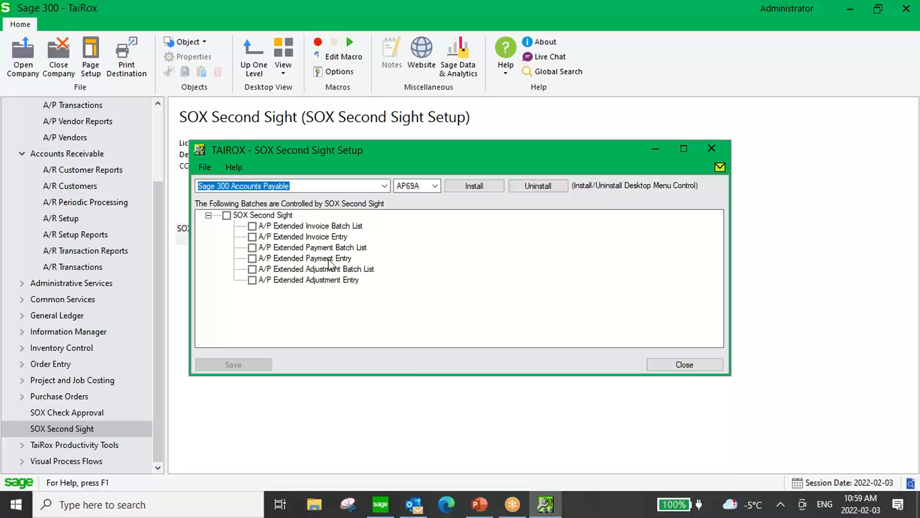
{"action": "left_click", "coordinate": [384, 186]}
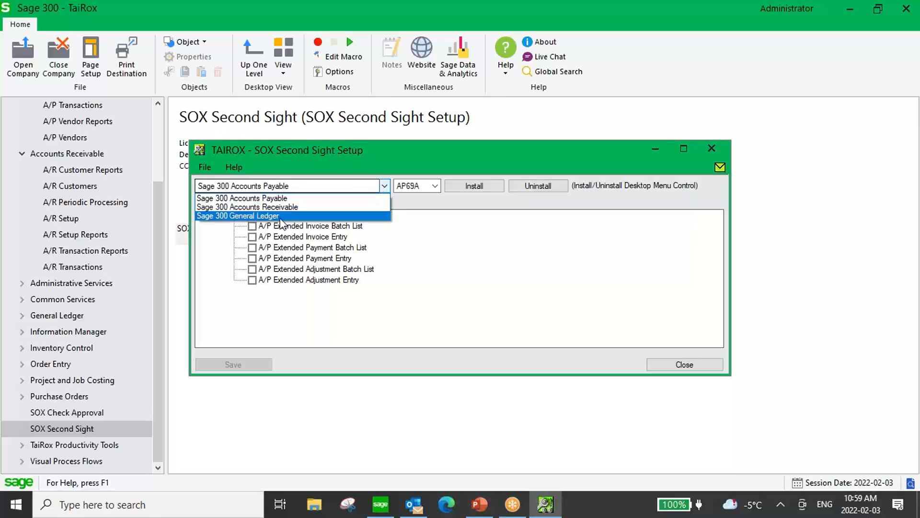
{"action": "left_click", "coordinate": [281, 216]}
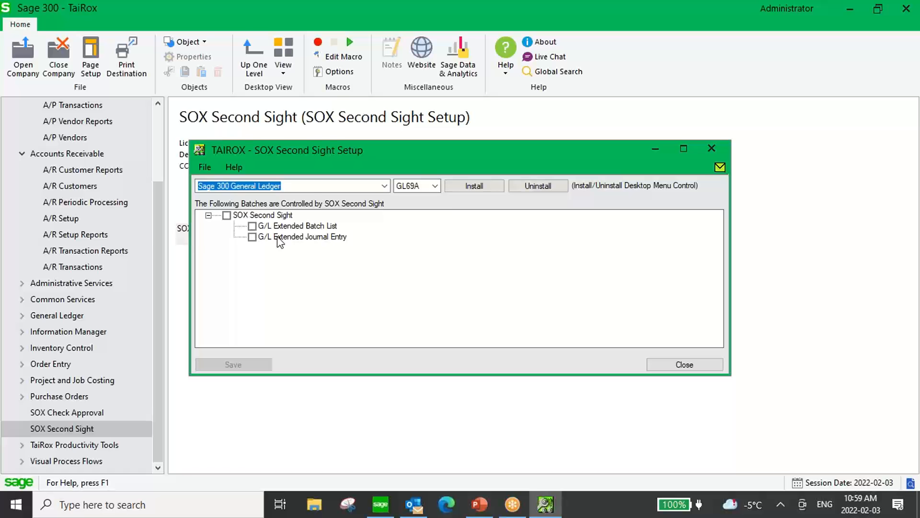
{"action": "left_click", "coordinate": [297, 186]}
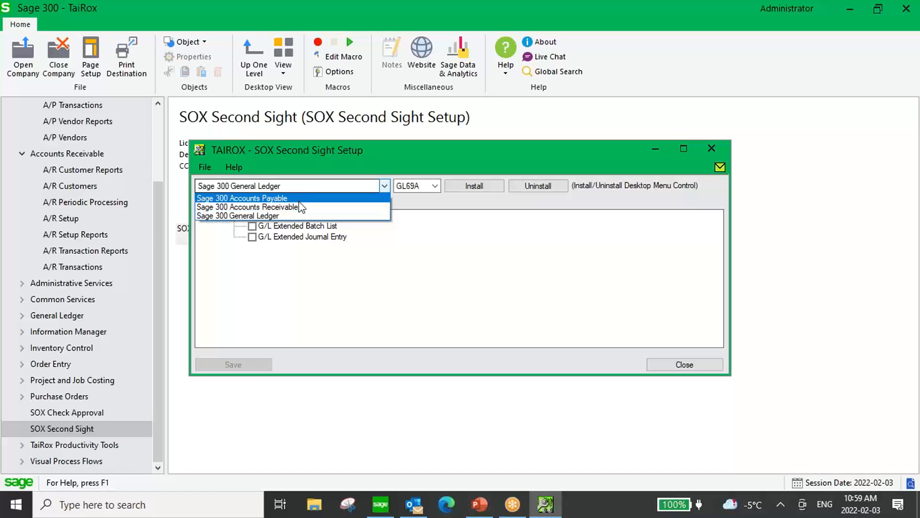
{"action": "left_click", "coordinate": [300, 209]}
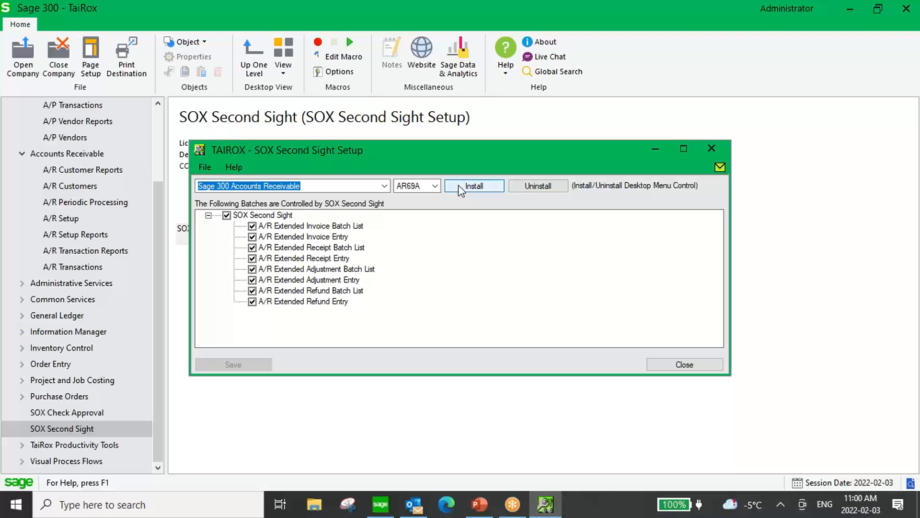
Close the setup and open the A/R Extended Invoice Batch List.
{"action": "left_click", "coordinate": [684, 366]}
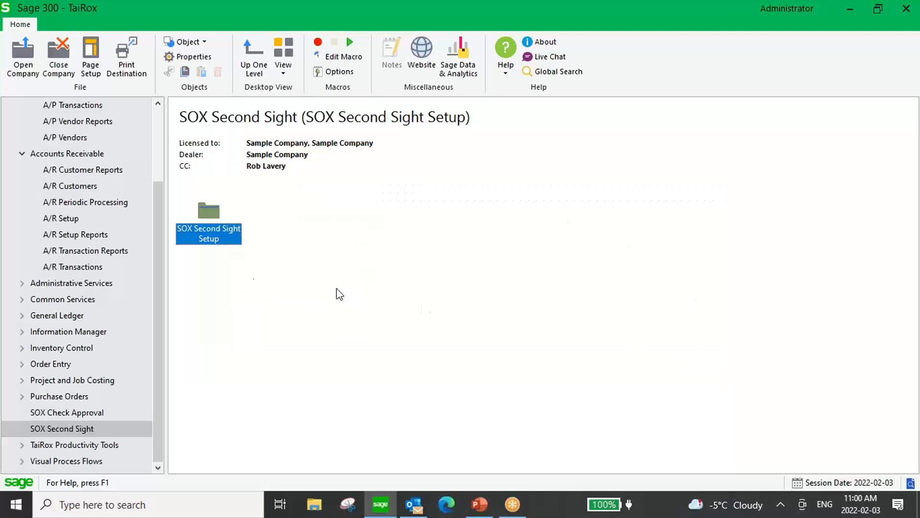
{"action": "left_click_drag", "start_coordinate": [157, 225], "coordinate": [157, 212]}
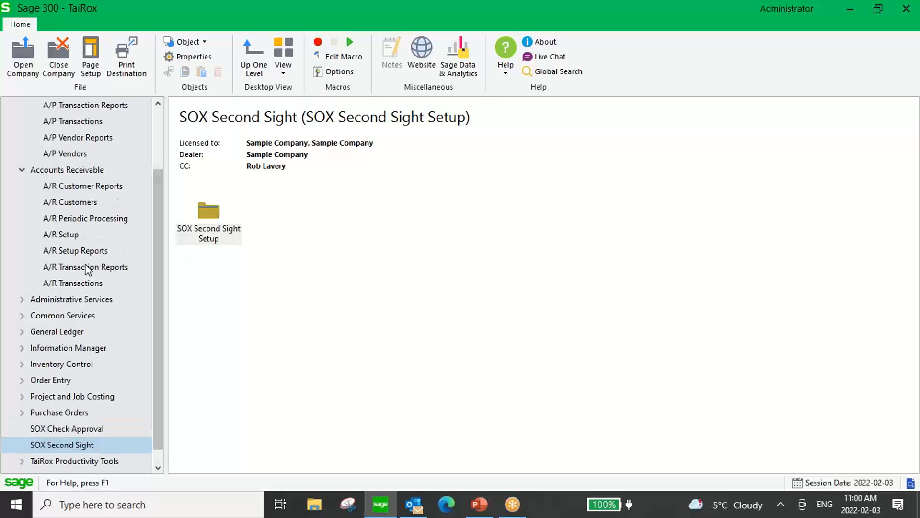
{"action": "left_click", "coordinate": [74, 283]}
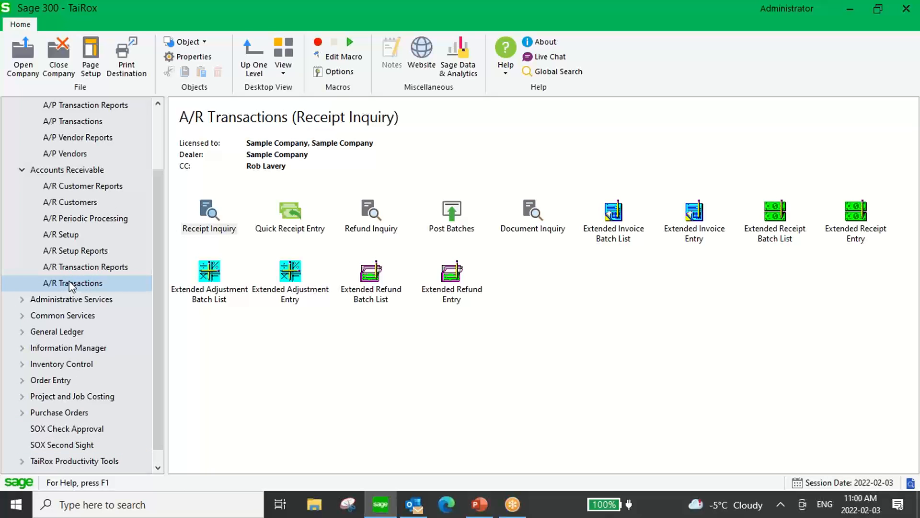
{"action": "left_click", "coordinate": [612, 211]}
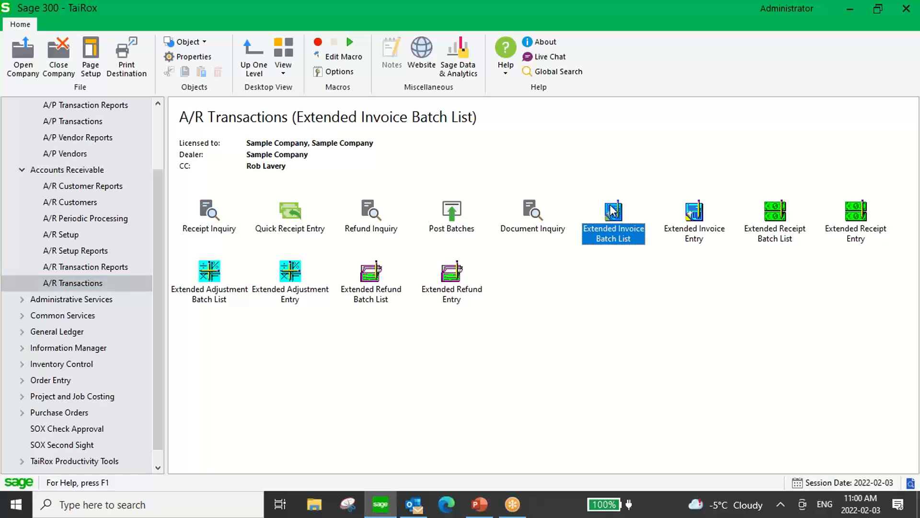
{"action": "double_click", "coordinate": [612, 211]}
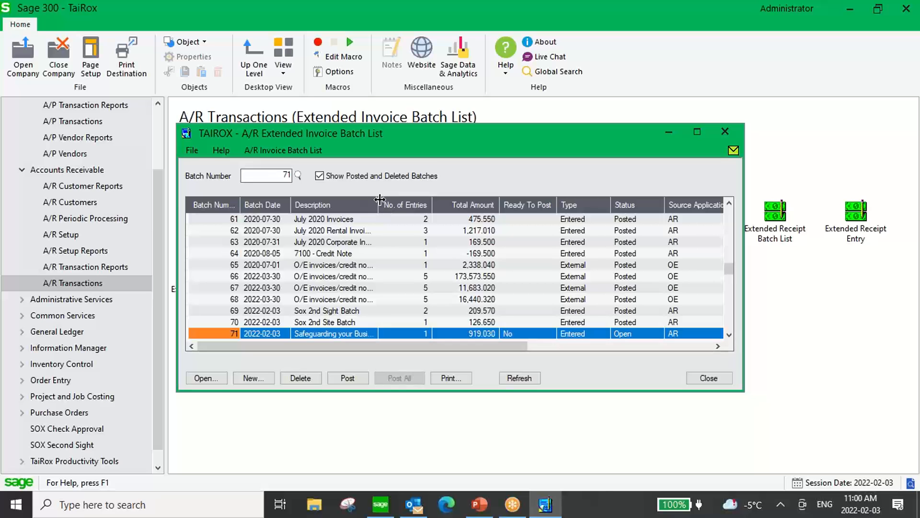
Try to mark batch 71 Ready To Post, dismiss the refusal, and close the list.
{"action": "left_click_drag", "start_coordinate": [378, 205], "coordinate": [392, 204]}
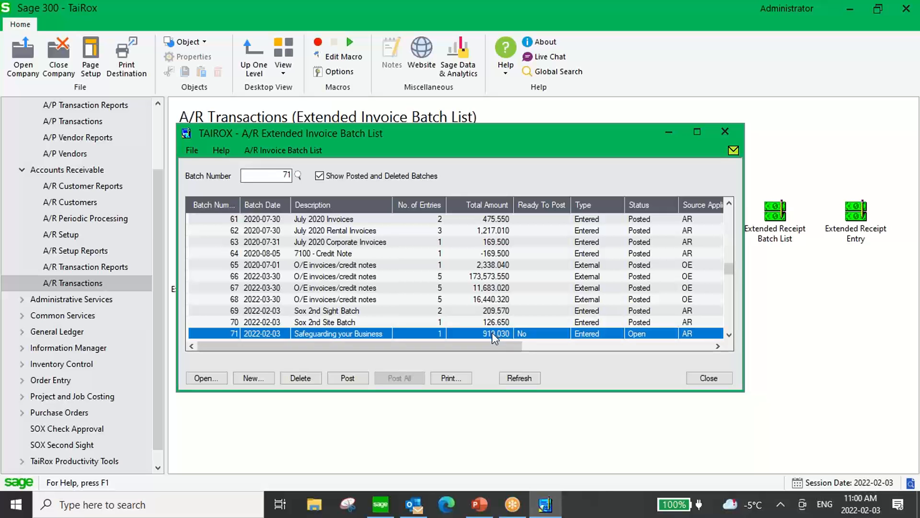
{"action": "double_click", "coordinate": [525, 334]}
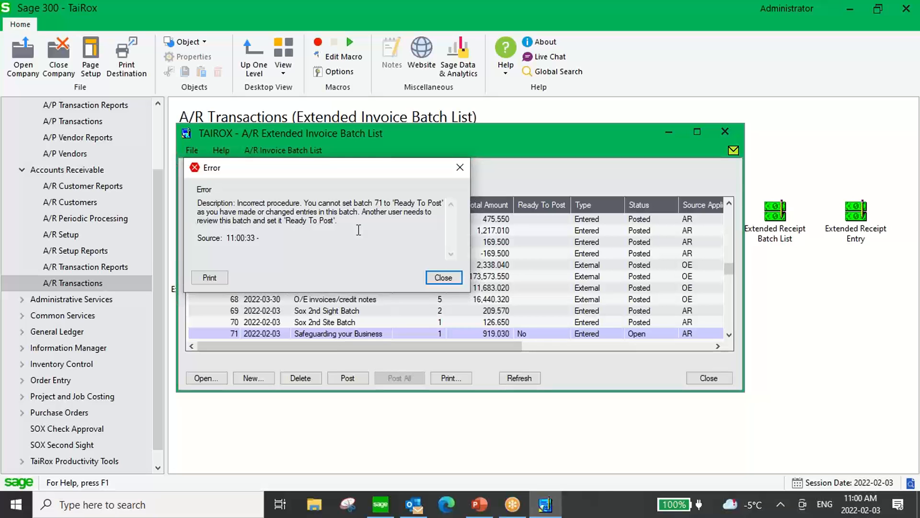
{"action": "left_click", "coordinate": [444, 277]}
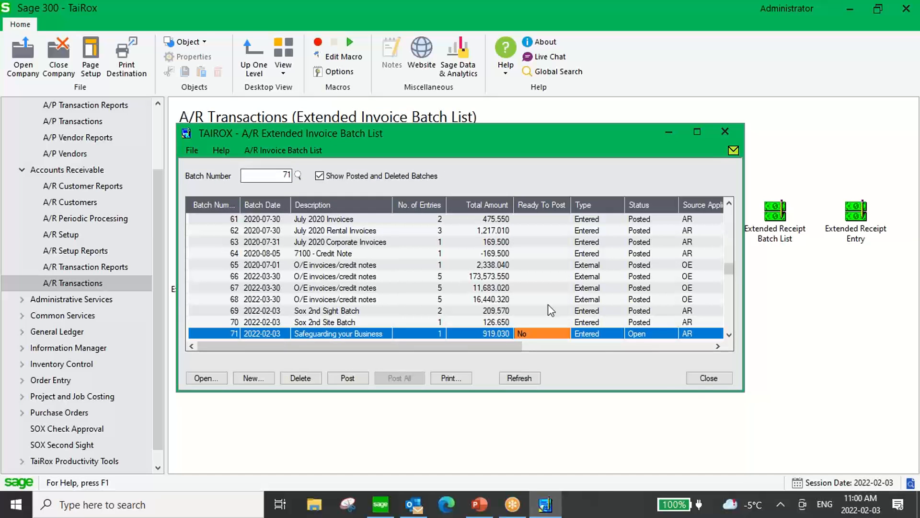
{"action": "left_click", "coordinate": [705, 379]}
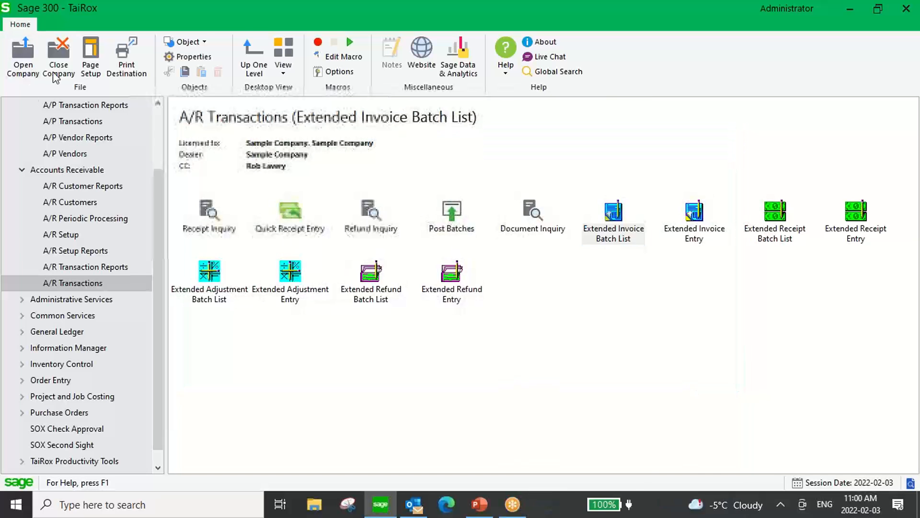
Sign in as user GM, correcting the mistyped password and dismissing the licence warnings.
{"action": "left_click", "coordinate": [22, 68]}
{"action": "left_click_drag", "start_coordinate": [424, 228], "coordinate": [304, 229]}
{"action": "type", "text": "GM"}
{"action": "key", "text": "Tab"}
{"action": "type", "text": "gm**"}
{"action": "key", "text": "BackSpace"}
{"action": "key", "text": "BackSpace"}
{"action": "key", "text": "BackSpace"}
{"action": "key", "text": "BackSpace"}
{"action": "type", "text": "*****"}
{"action": "key", "text": "Return"}
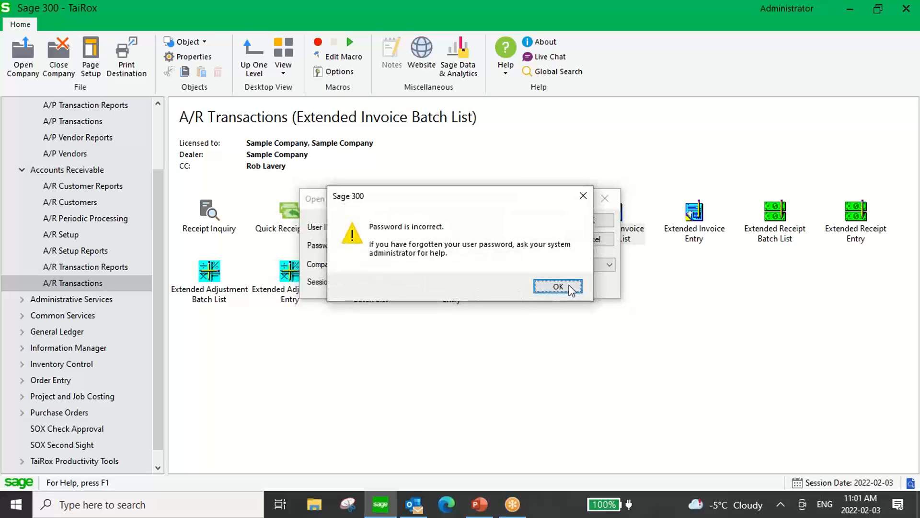
{"action": "left_click", "coordinate": [566, 285]}
{"action": "type", "text": "***"}
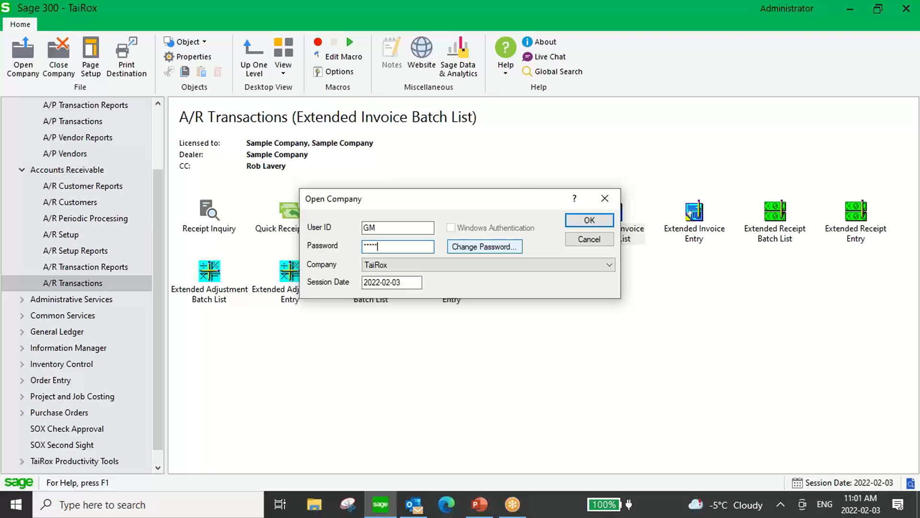
{"action": "key", "text": "Return"}
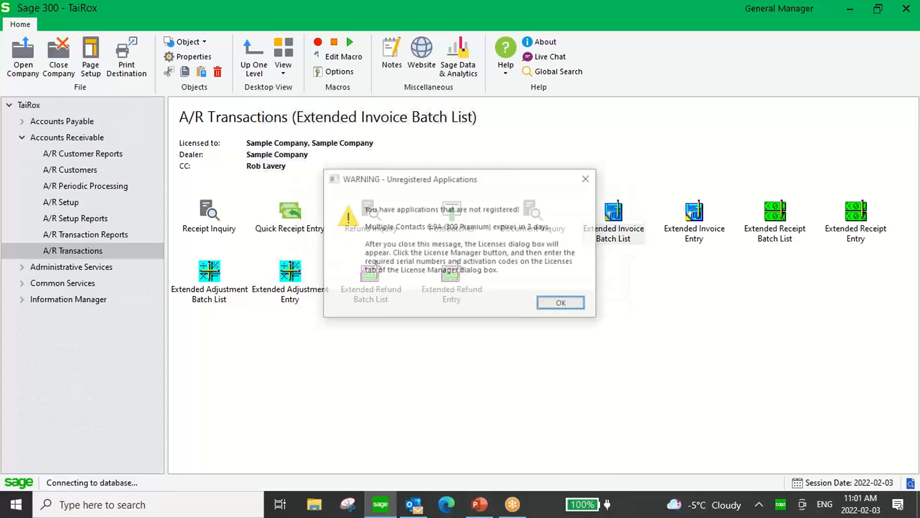
{"action": "left_click", "coordinate": [582, 306]}
{"action": "left_click", "coordinate": [586, 309]}
In the Extended Invoice Batch List, set batch 71 Ready To Post and post it.
{"action": "double_click", "coordinate": [617, 214]}
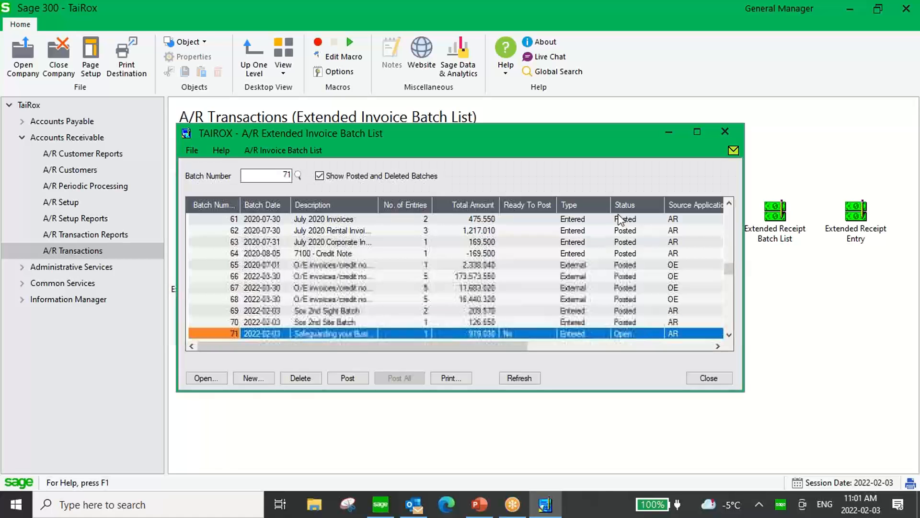
{"action": "left_click", "coordinate": [347, 332]}
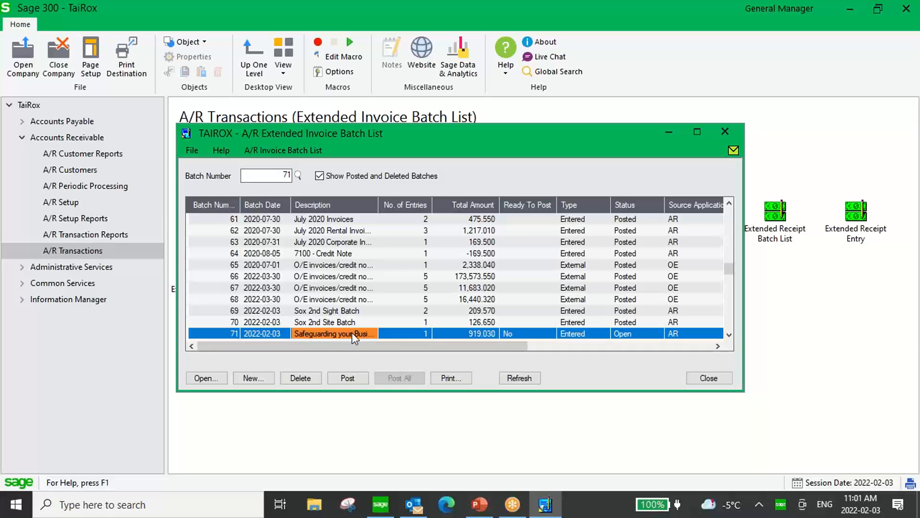
{"action": "left_click", "coordinate": [506, 334]}
{"action": "left_click", "coordinate": [506, 334]}
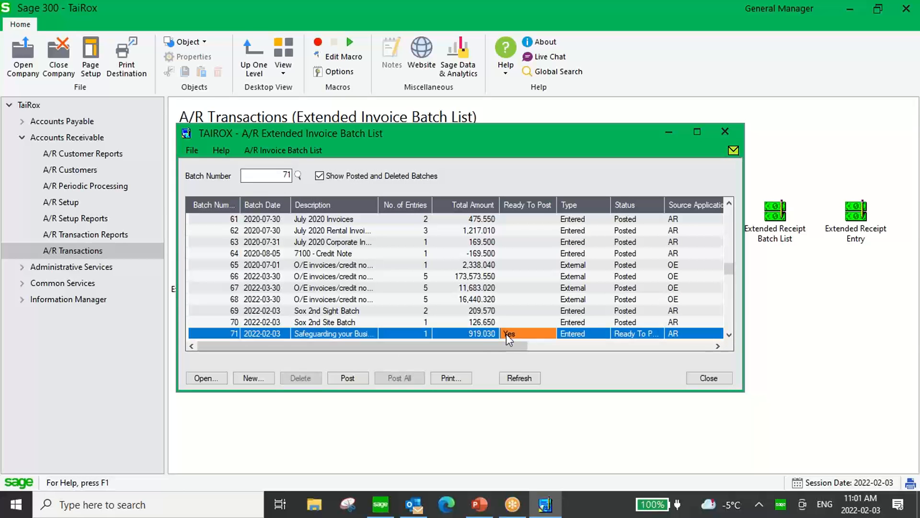
{"action": "left_click", "coordinate": [348, 379]}
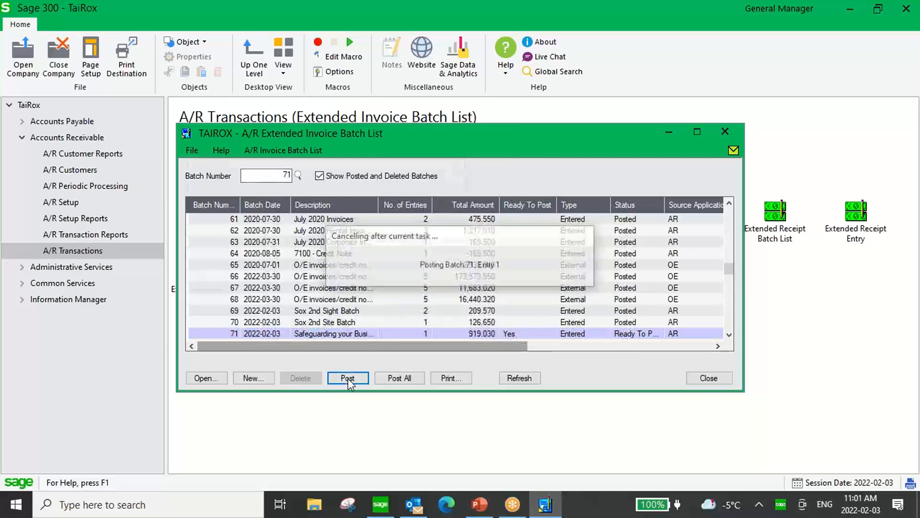
{"action": "left_click", "coordinate": [435, 278]}
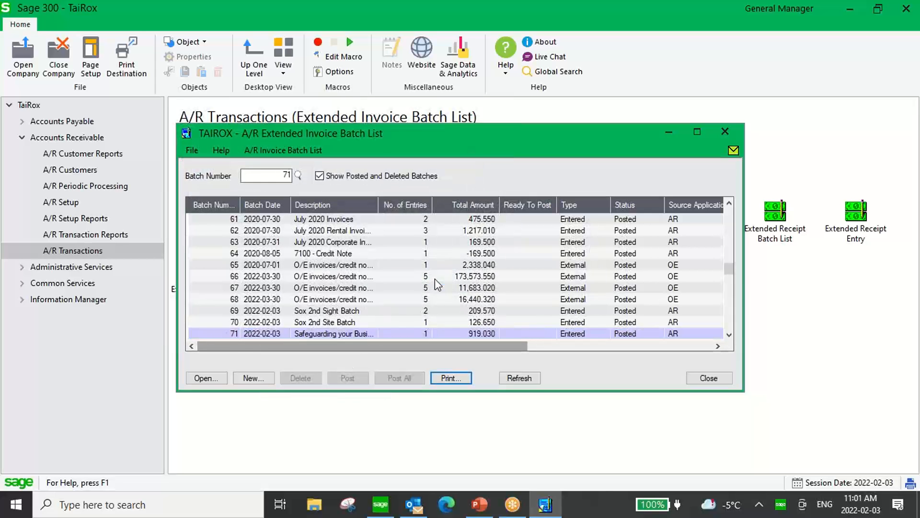
Close the batch list, sign back in as ADMIN past the licence warnings, and show SOX Check Approval.
{"action": "left_click", "coordinate": [712, 379]}
{"action": "left_click", "coordinate": [23, 55]}
{"action": "double_click", "coordinate": [367, 228]}
{"action": "type", "text": "ADMIN"}
{"action": "key", "text": "Tab"}
{"action": "type", "text": "ADMIN"}
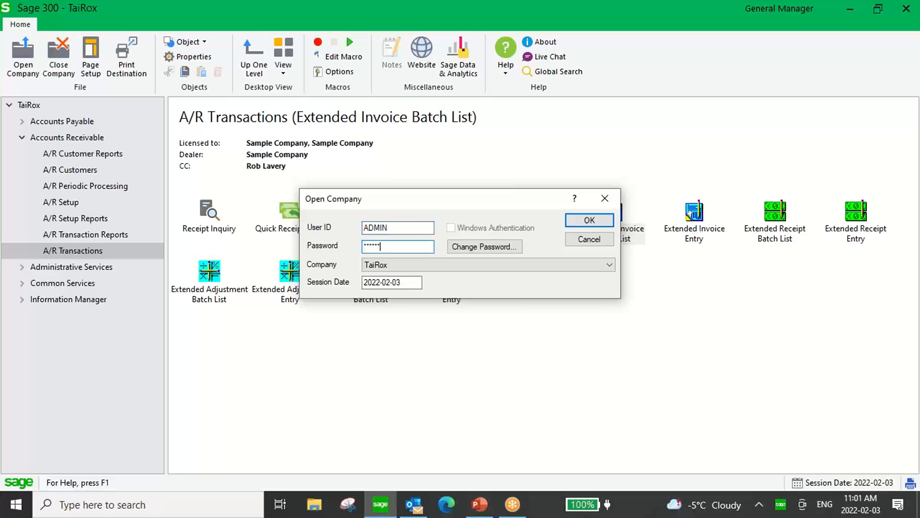
{"action": "key", "text": "Return"}
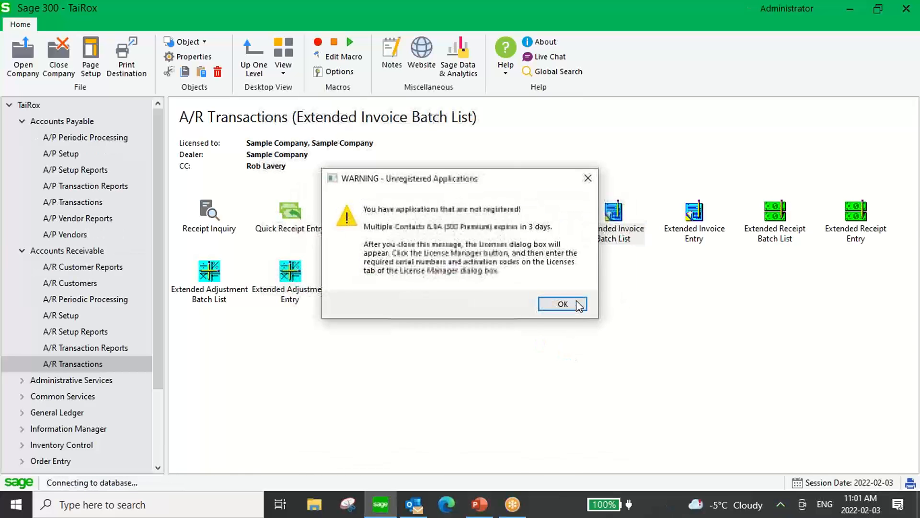
{"action": "left_click", "coordinate": [577, 303]}
{"action": "left_click", "coordinate": [601, 317]}
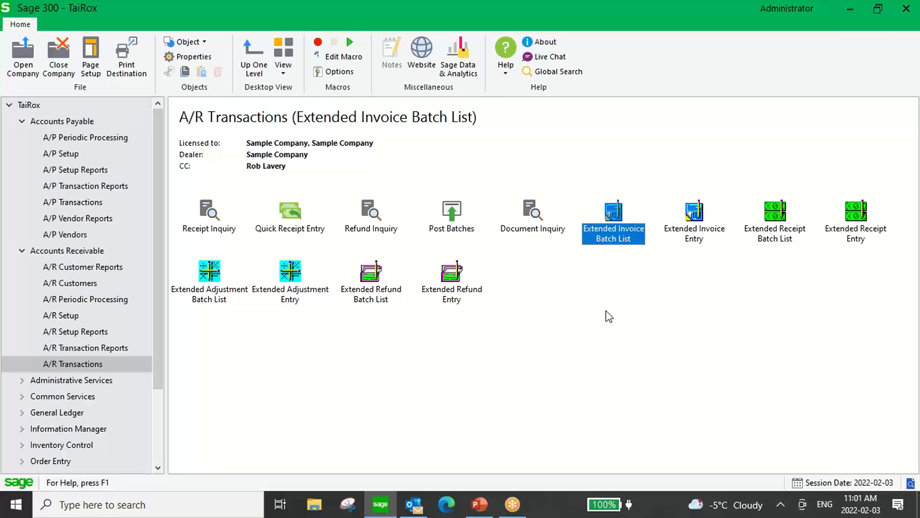
{"action": "left_click_drag", "start_coordinate": [160, 185], "coordinate": [168, 269]}
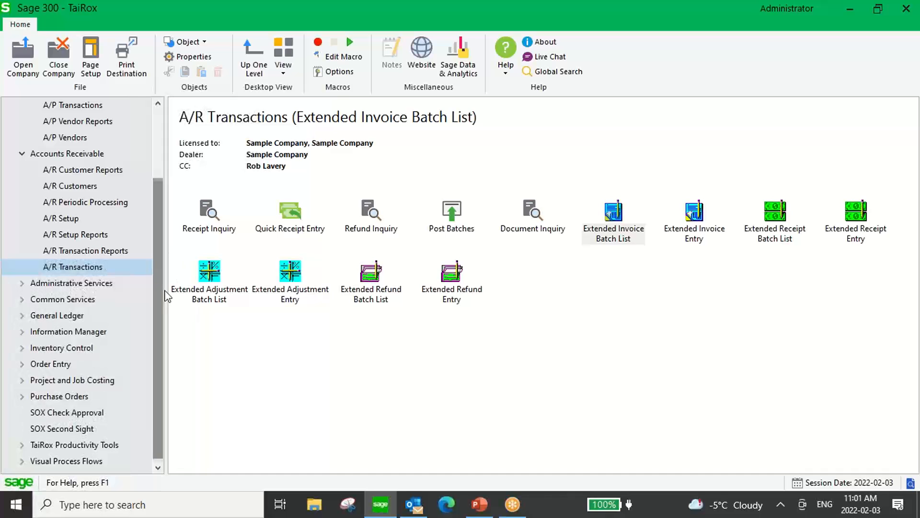
{"action": "left_click", "coordinate": [67, 413]}
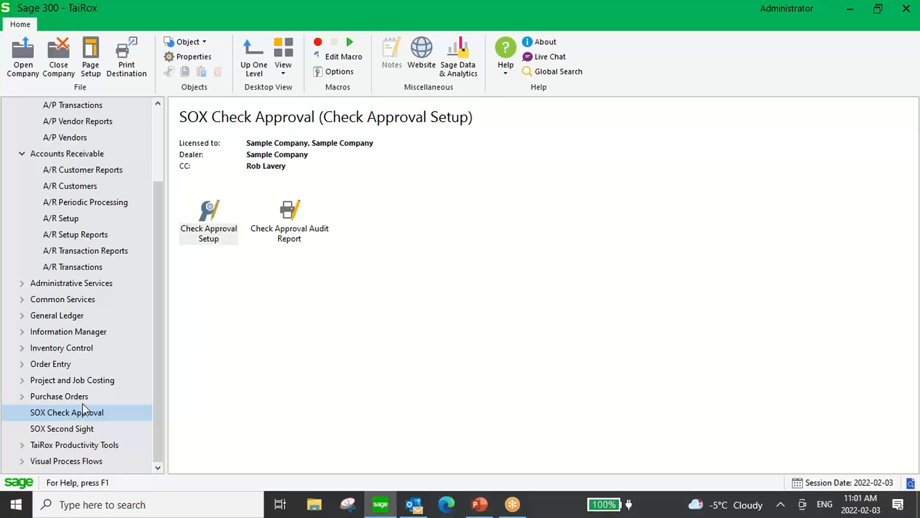
Open TaiRox Check Approval Setup on its Database tab (APPROVAL database, 30-second timeout).
{"action": "double_click", "coordinate": [208, 214]}
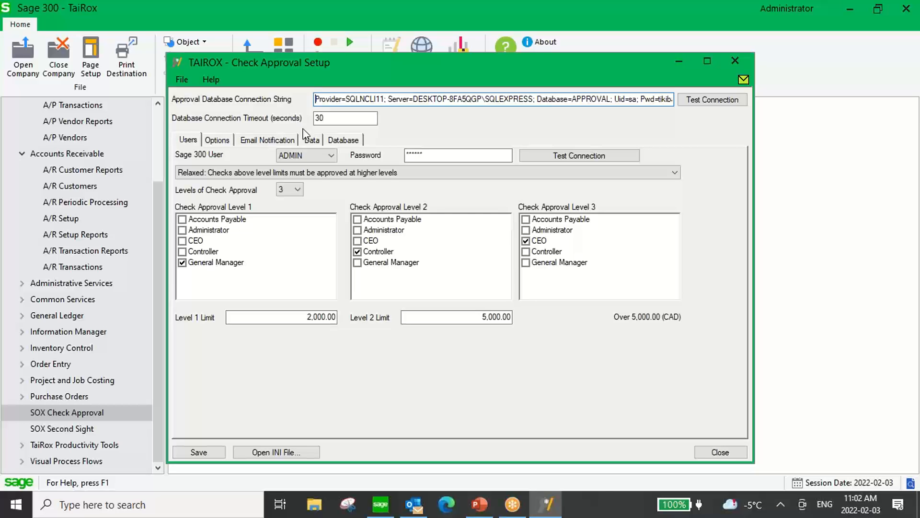
{"action": "left_click", "coordinate": [349, 139]}
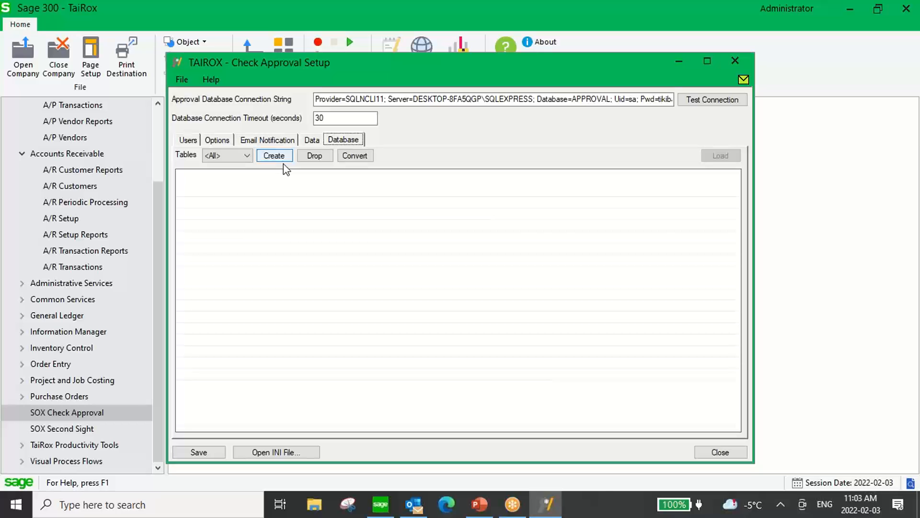
Show the Users tab with General Manager to 2,000.00, Controller to 5,000.00, CEO above.
{"action": "left_click", "coordinate": [187, 139]}
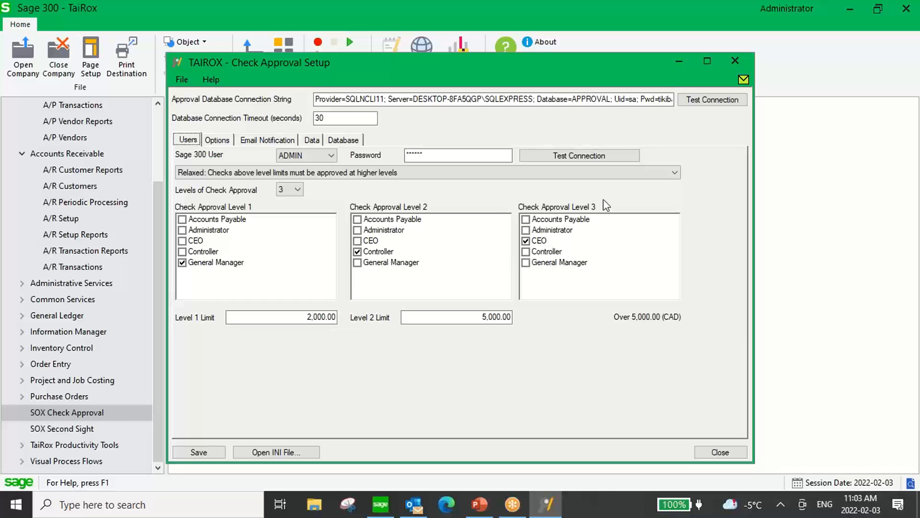
Keep Relaxed approval mode with Level 1 limit 2,000.00 and Level 2 limit 5,000.00, then view Options.
{"action": "left_click", "coordinate": [669, 173]}
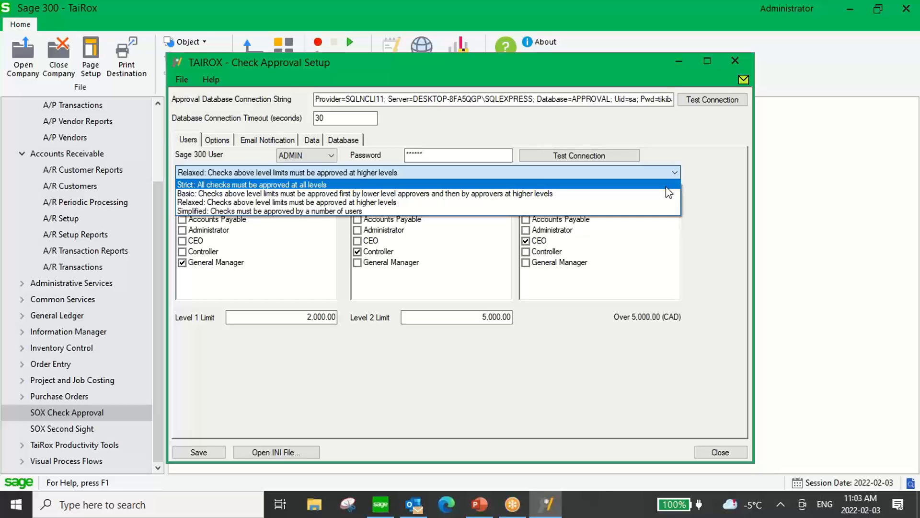
{"action": "left_click", "coordinate": [386, 202]}
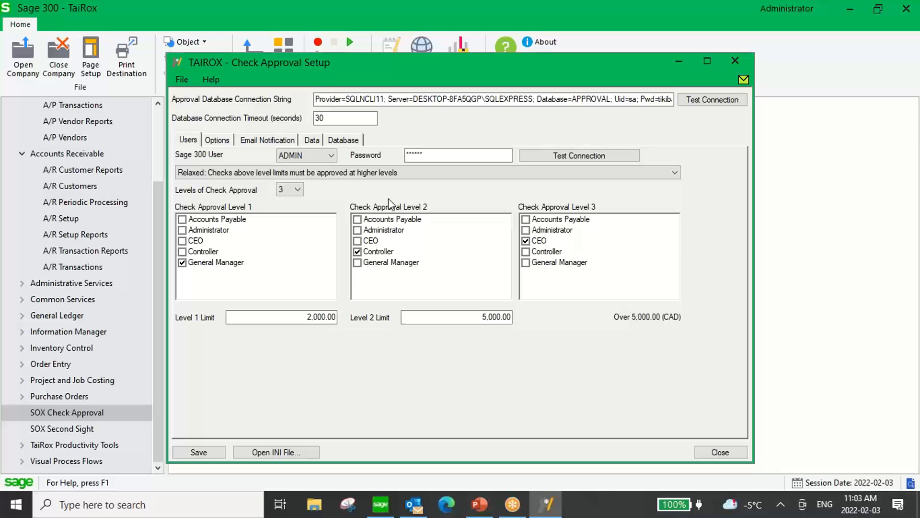
{"action": "left_click", "coordinate": [296, 316]}
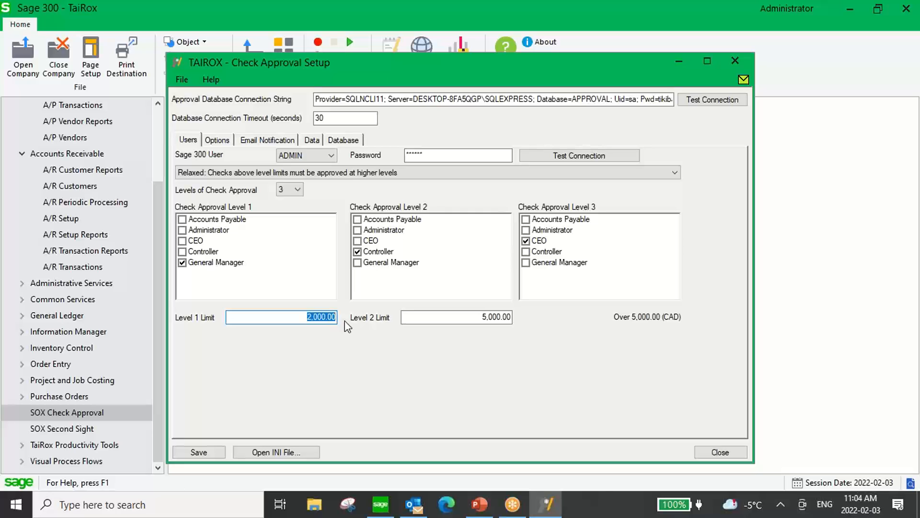
{"action": "left_click_drag", "start_coordinate": [470, 318], "coordinate": [530, 322]}
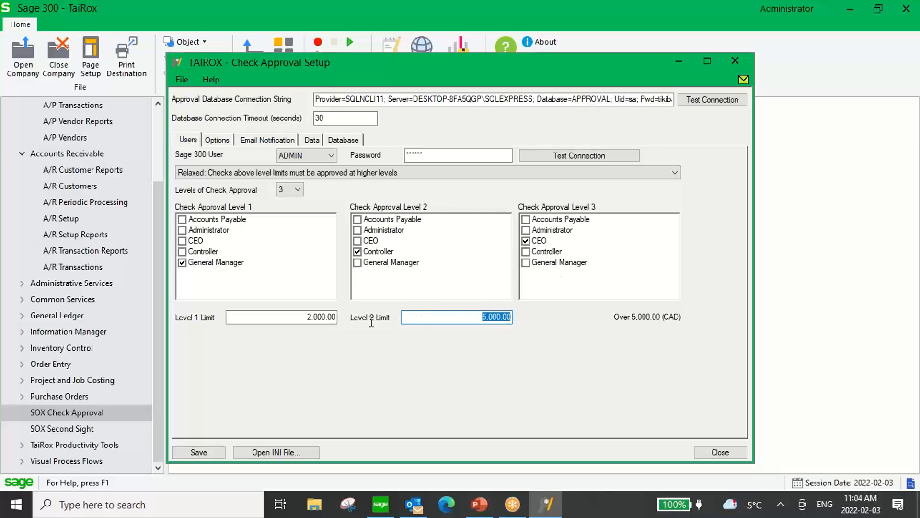
{"action": "left_click", "coordinate": [303, 316]}
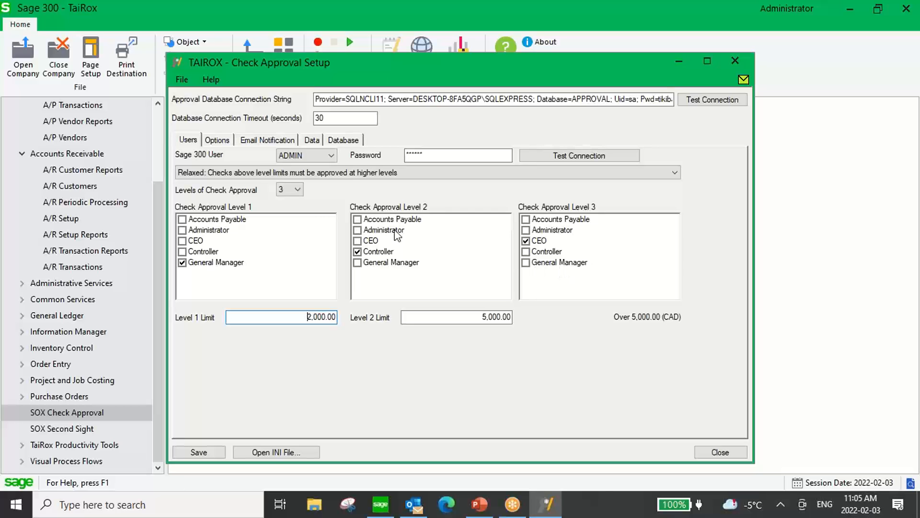
{"action": "left_click", "coordinate": [217, 140]}
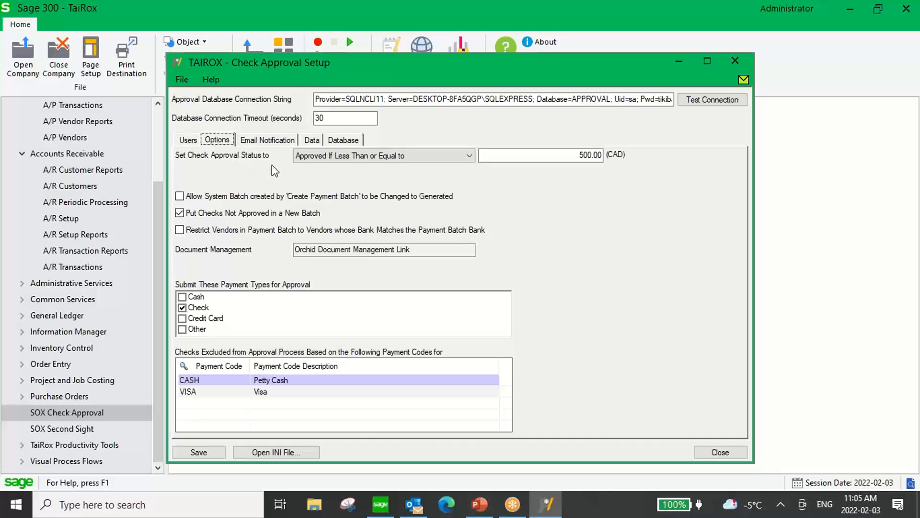
{"action": "left_click", "coordinate": [470, 154]}
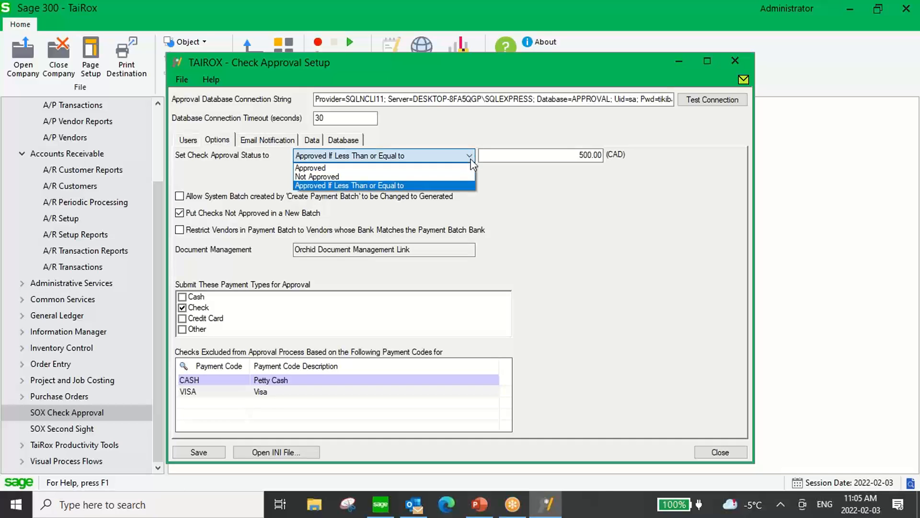
{"action": "left_click", "coordinate": [472, 185]}
{"action": "left_click", "coordinate": [555, 156]}
{"action": "left_click_drag", "start_coordinate": [576, 154], "coordinate": [618, 156]}
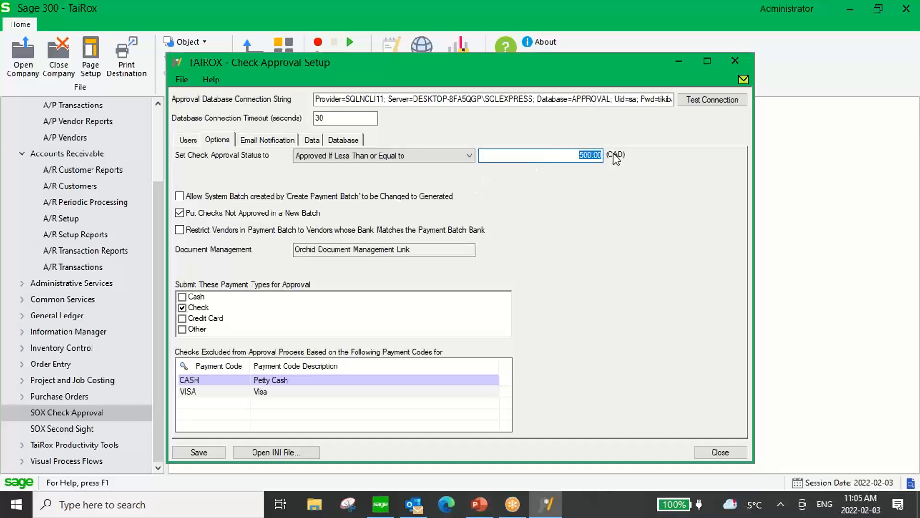
{"action": "left_click", "coordinate": [566, 153]}
Review the Email Notification settings, then close Check Approval Setup.
{"action": "left_click", "coordinate": [287, 144]}
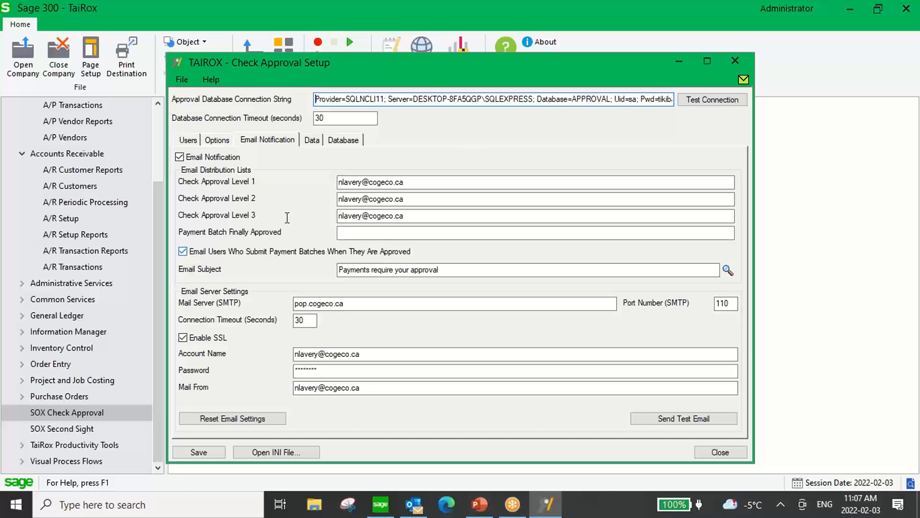
{"action": "left_click", "coordinate": [735, 61]}
{"action": "left_click_drag", "start_coordinate": [156, 267], "coordinate": [164, 199]}
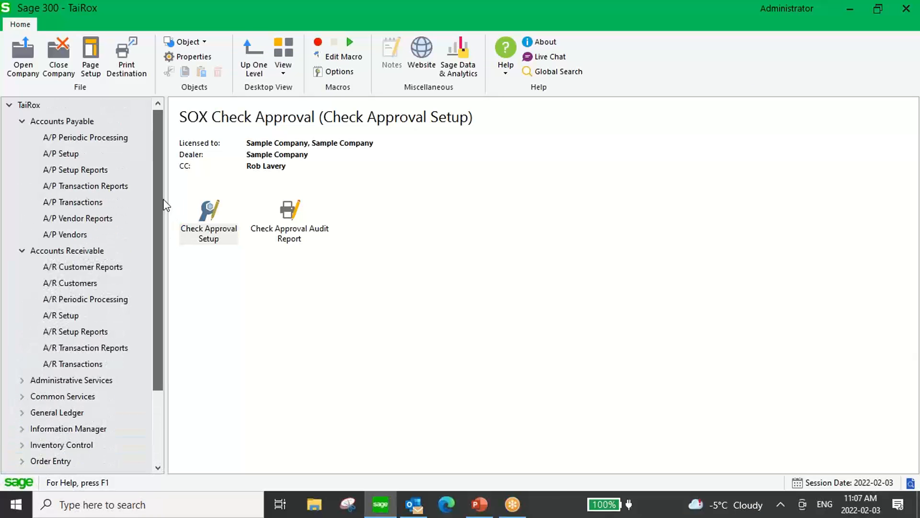
Open the A/P Invoice Batch List and select batch 61, 'Safeguarding your Business' (7,551.000).
{"action": "left_click", "coordinate": [101, 203]}
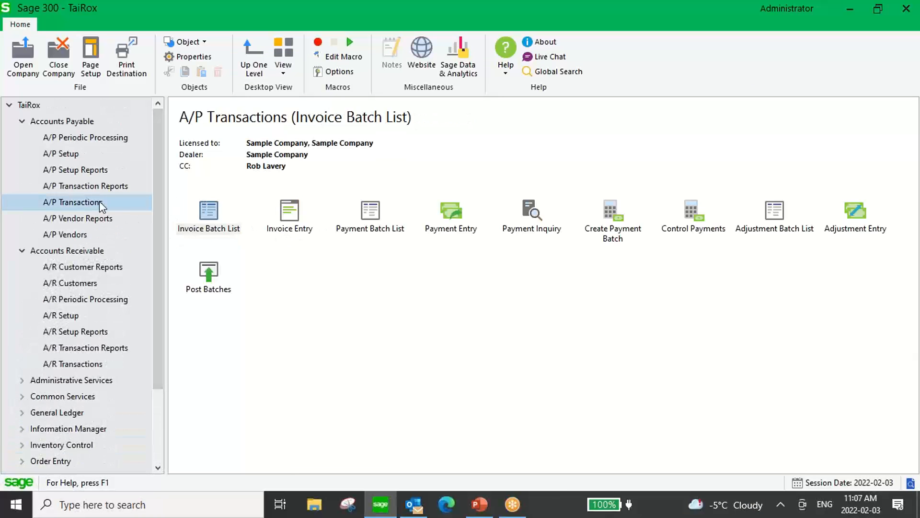
{"action": "left_click", "coordinate": [210, 213]}
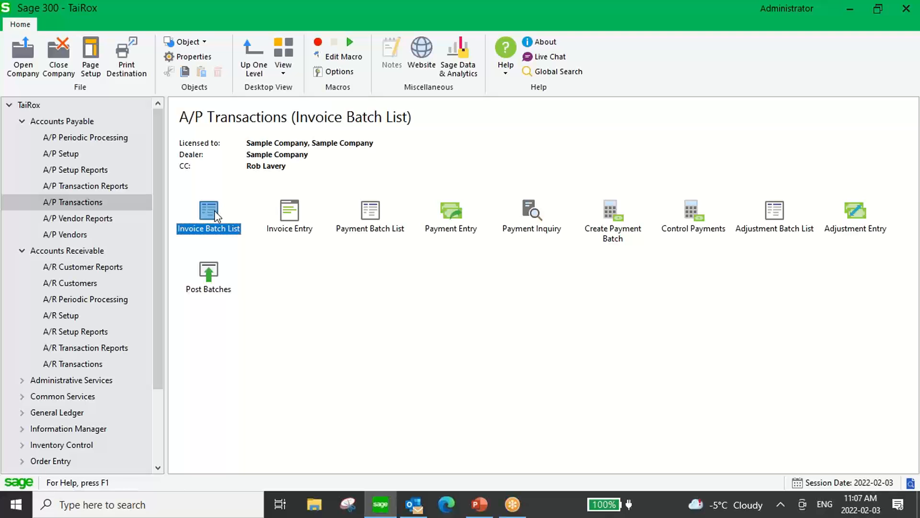
{"action": "double_click", "coordinate": [214, 220]}
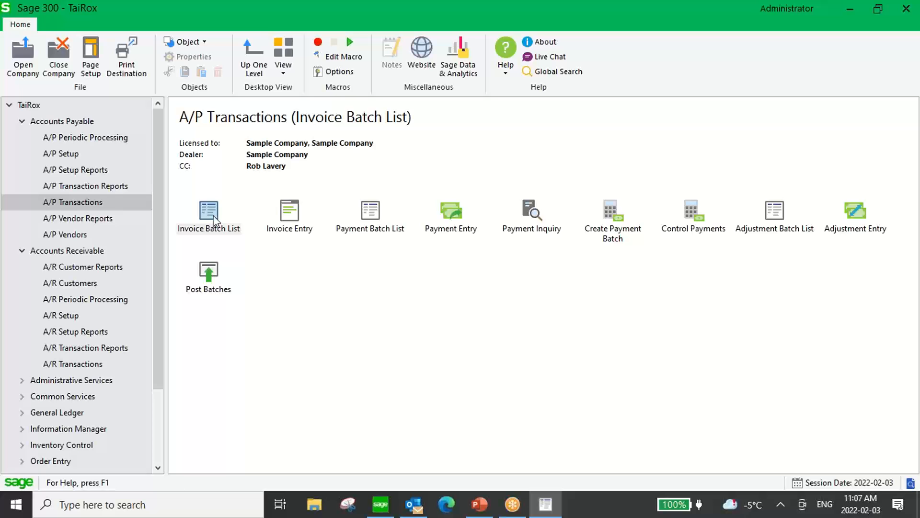
{"action": "double_click", "coordinate": [209, 211]}
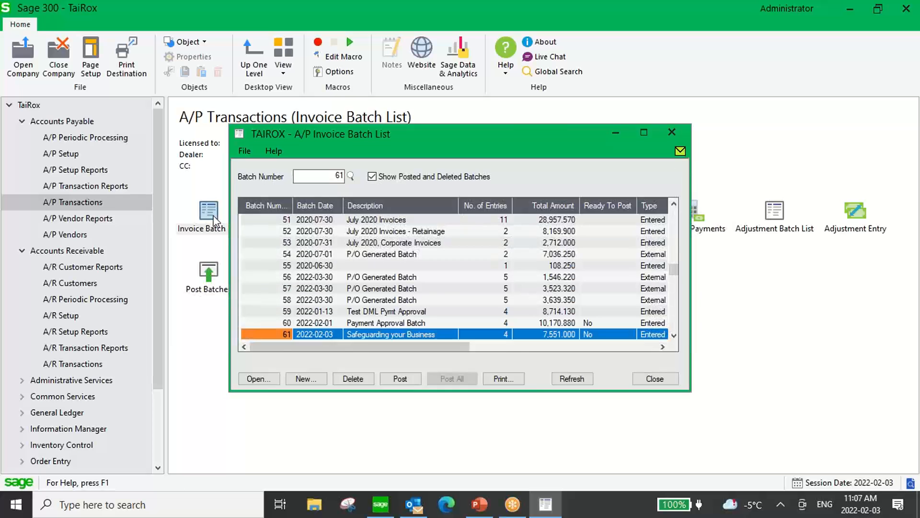
{"action": "left_click", "coordinate": [365, 338]}
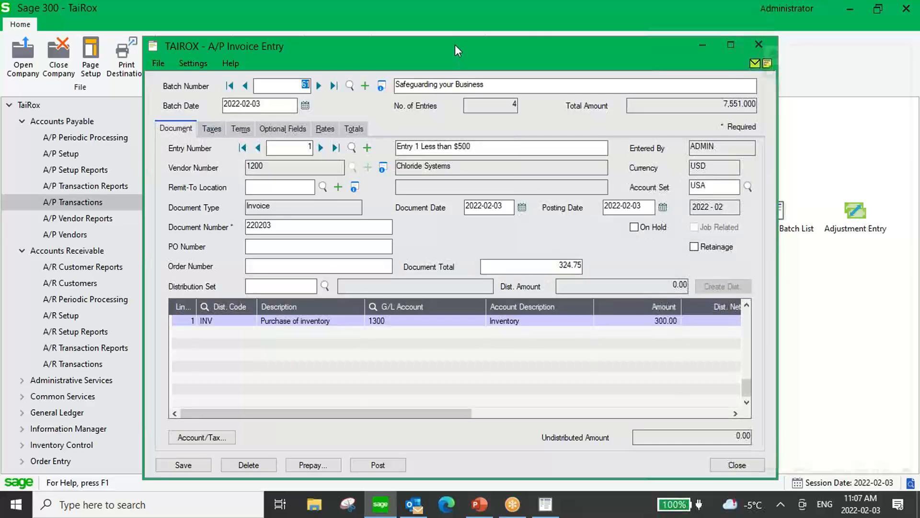
Reposition the invoice entry window and return from entry 2 to entry 1 of batch 61.
{"action": "left_click_drag", "start_coordinate": [453, 45], "coordinate": [421, 53]}
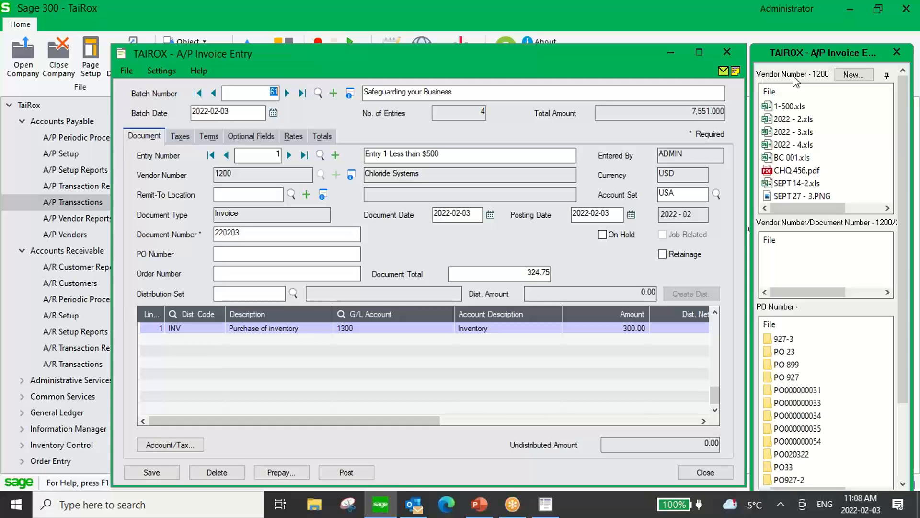
{"action": "mouse_move", "coordinate": [790, 91]}
{"action": "mouse_move", "coordinate": [781, 132]}
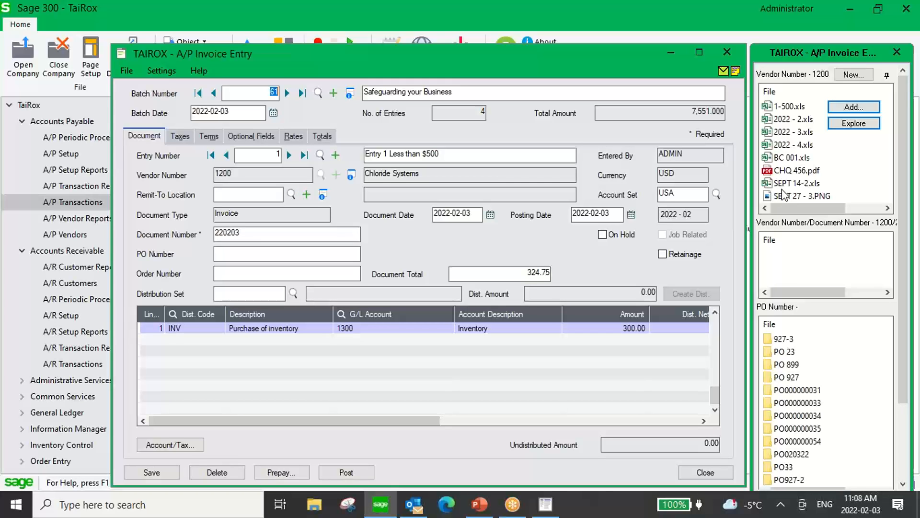
{"action": "left_click", "coordinate": [290, 156]}
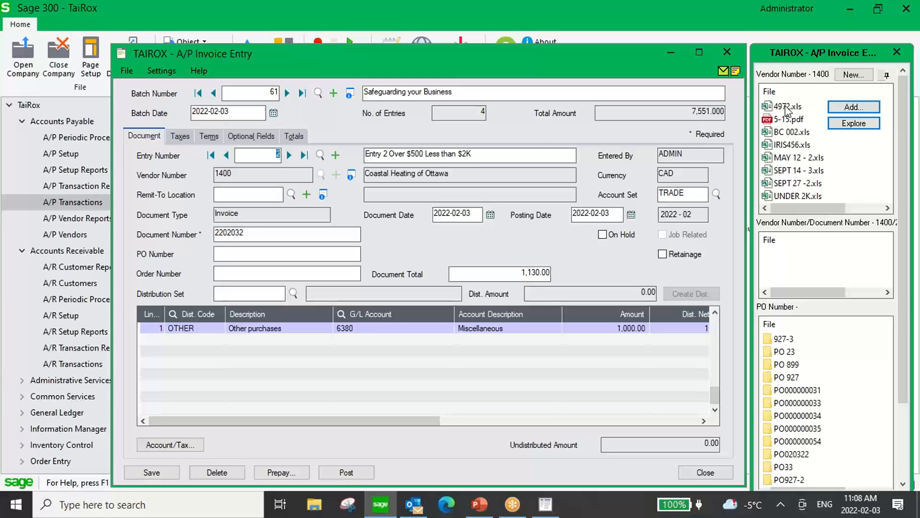
{"action": "left_click", "coordinate": [211, 156]}
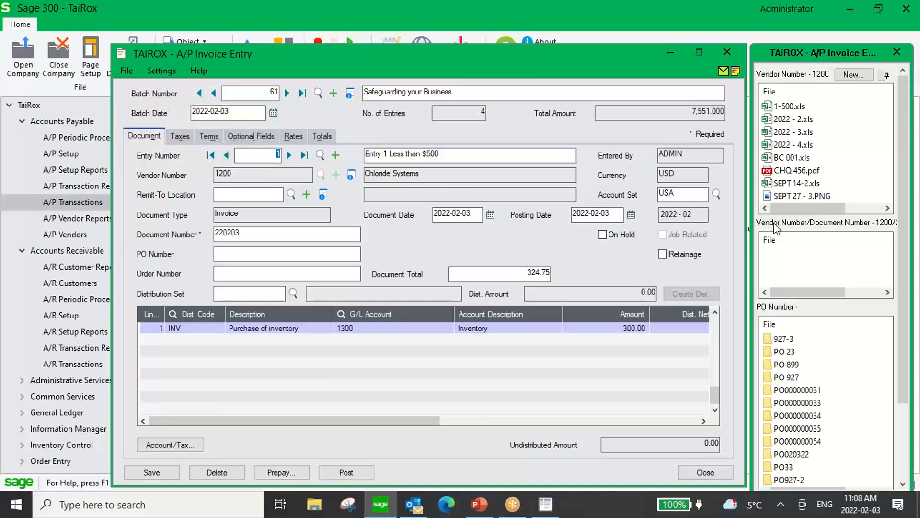
Select document number 220203 and check vendor 1200's attached-files panel.
{"action": "mouse_move", "coordinate": [775, 249]}
{"action": "left_click_drag", "start_coordinate": [263, 235], "coordinate": [205, 236]}
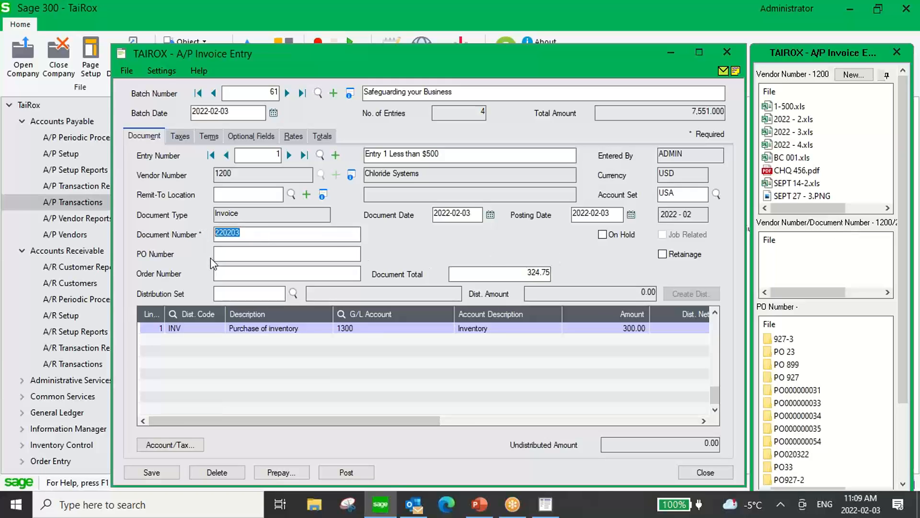
{"action": "left_click", "coordinate": [264, 235]}
{"action": "left_click", "coordinate": [858, 274]}
{"action": "mouse_move", "coordinate": [806, 249]}
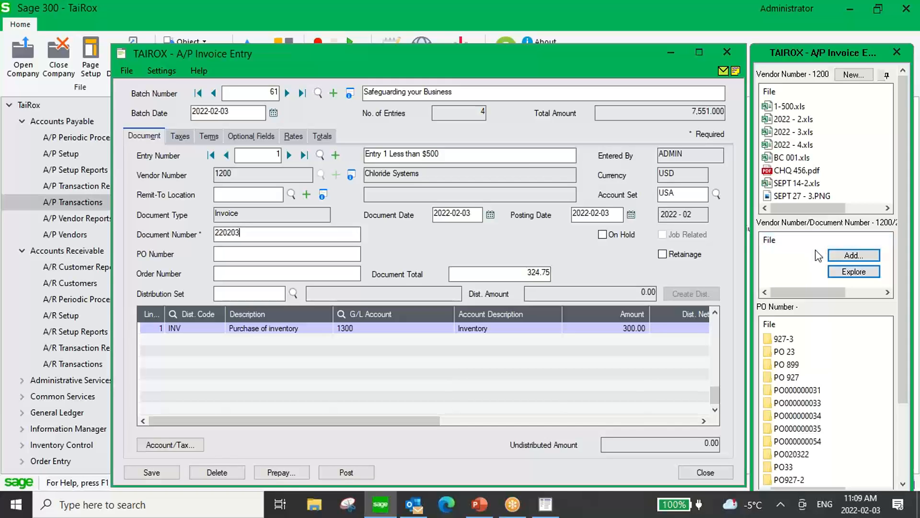
Attach the Invoice file from the Suspense folder to document 220203 as 220203.xls.
{"action": "left_click", "coordinate": [839, 258]}
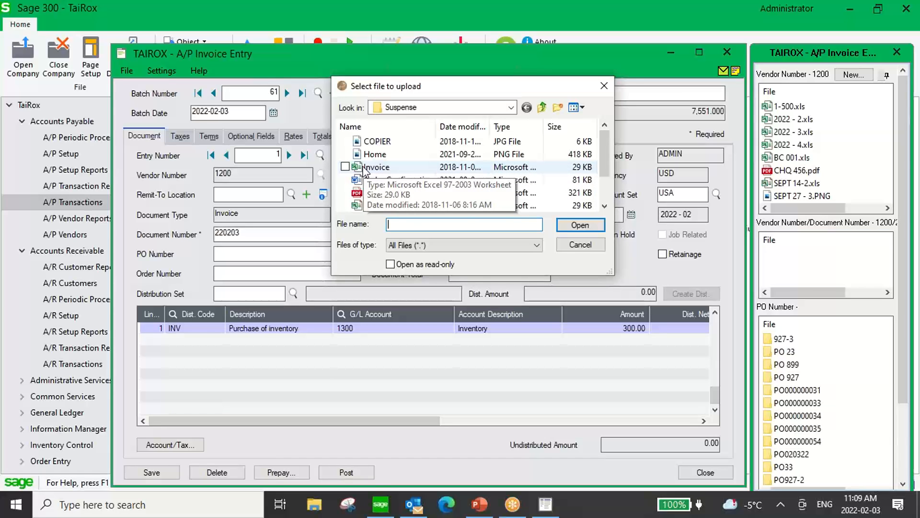
{"action": "left_click", "coordinate": [365, 168]}
{"action": "left_click_drag", "start_coordinate": [365, 170], "coordinate": [790, 246]}
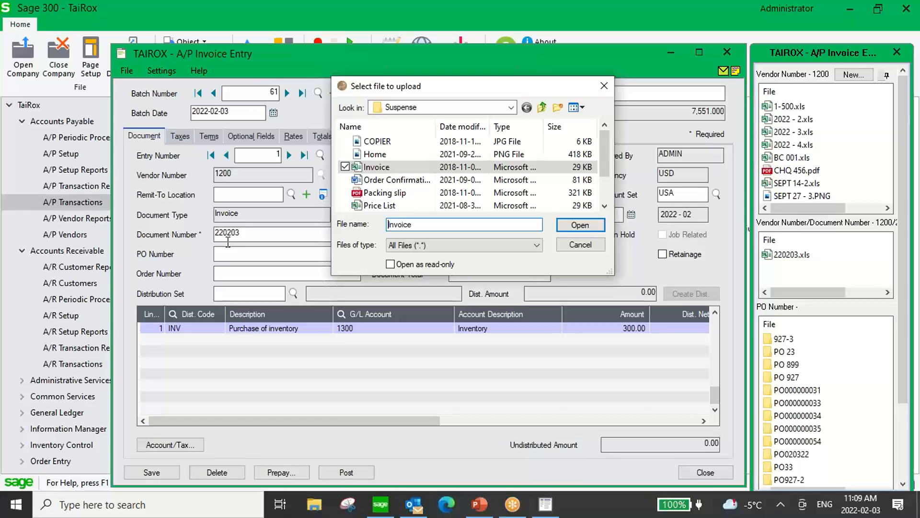
{"action": "left_click", "coordinate": [590, 245]}
{"action": "mouse_move", "coordinate": [787, 248]}
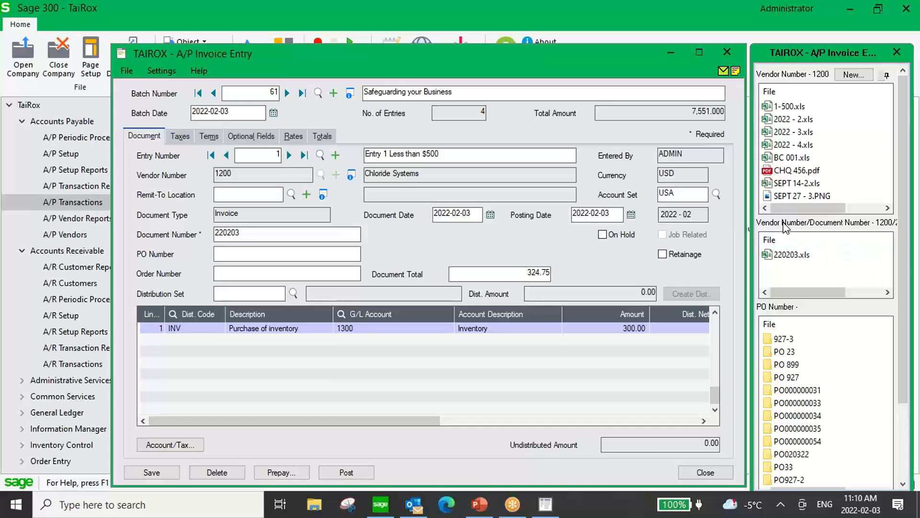
{"action": "left_click", "coordinate": [850, 76]}
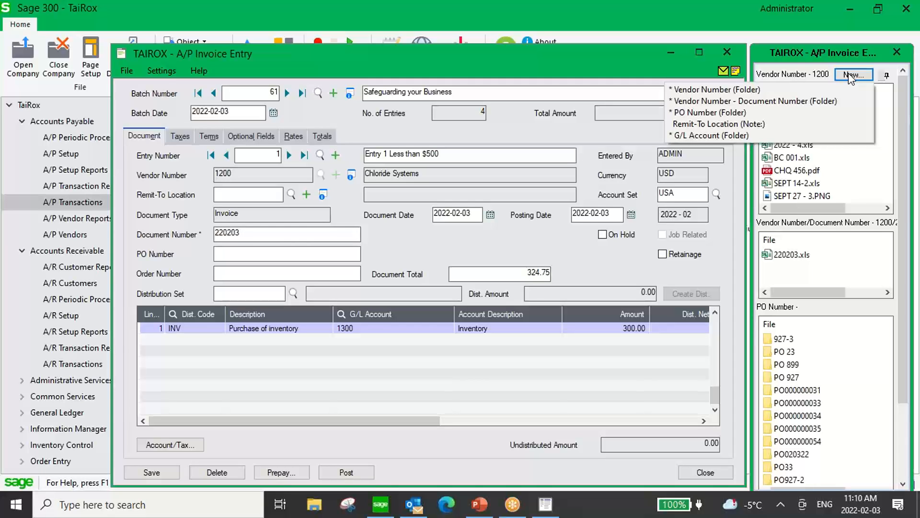
Open vendor 1200's AP Documents folder, look over its nine files including 220203, and close it.
{"action": "left_click", "coordinate": [704, 91]}
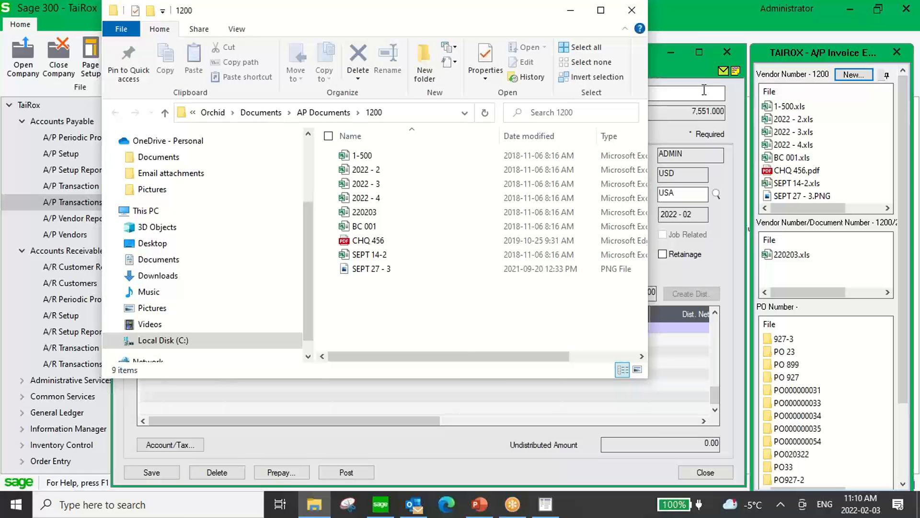
{"action": "left_click_drag", "start_coordinate": [259, 13], "coordinate": [241, 64]}
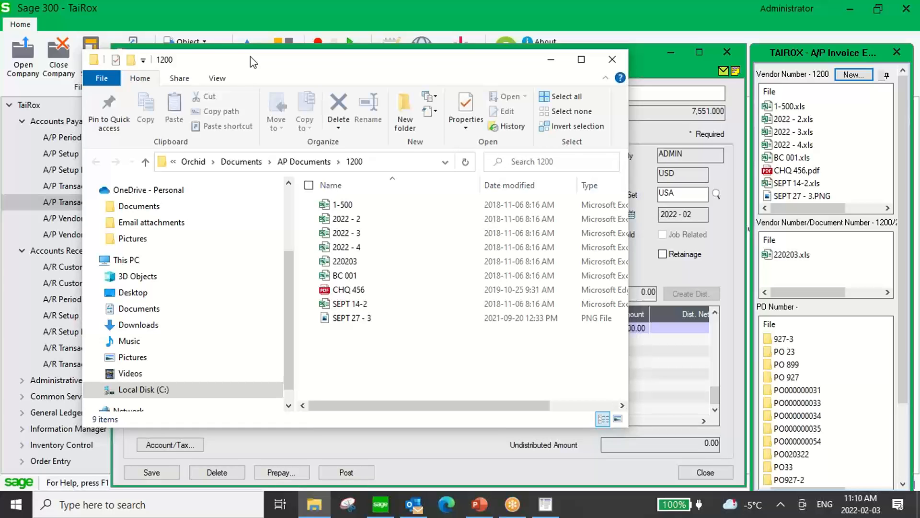
{"action": "left_click", "coordinate": [612, 61]}
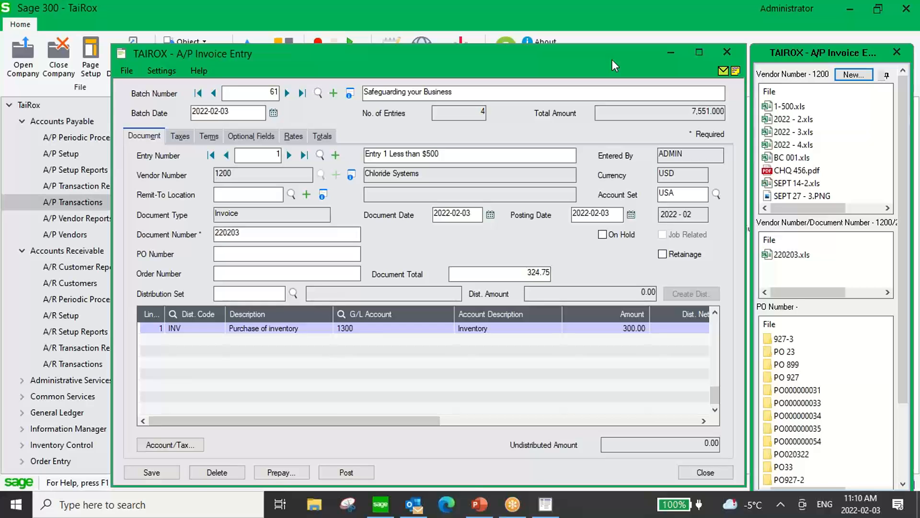
Go to invoice entry 2 and upload the Invoice file as its attachment.
{"action": "left_click", "coordinate": [289, 155]}
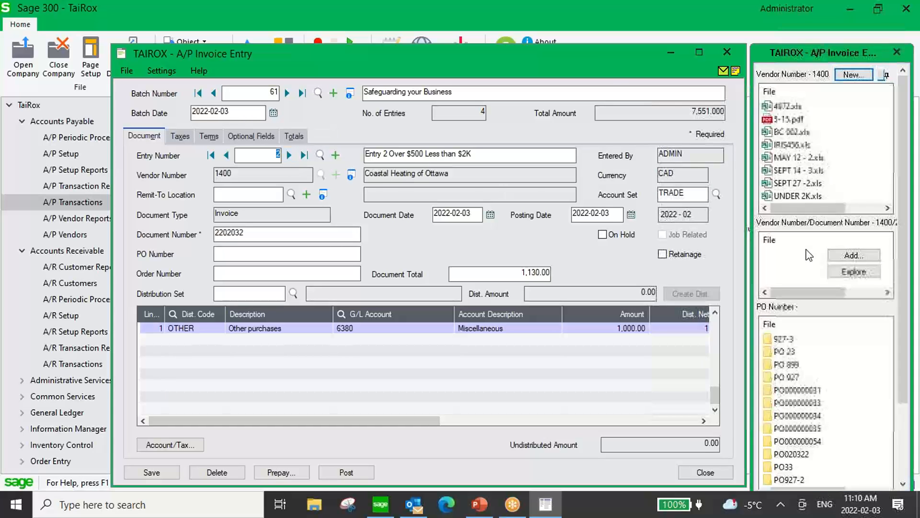
{"action": "left_click", "coordinate": [843, 254]}
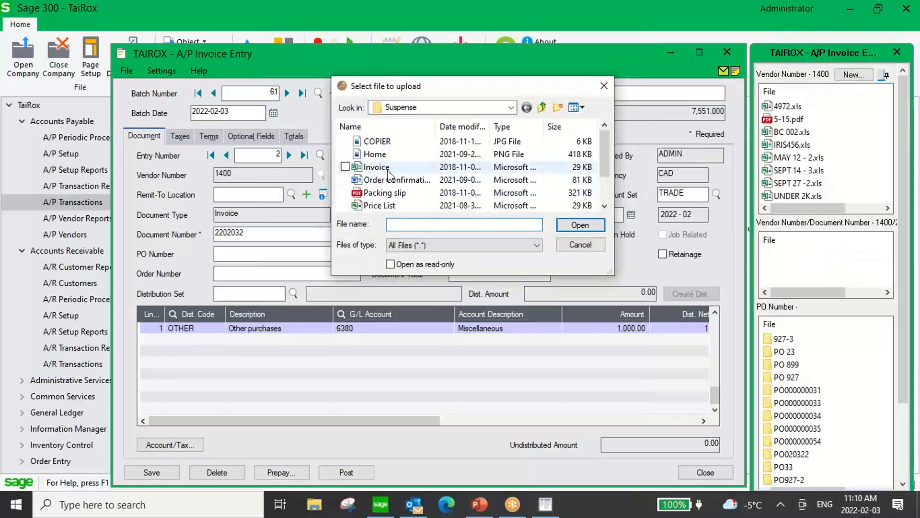
{"action": "left_click", "coordinate": [376, 167]}
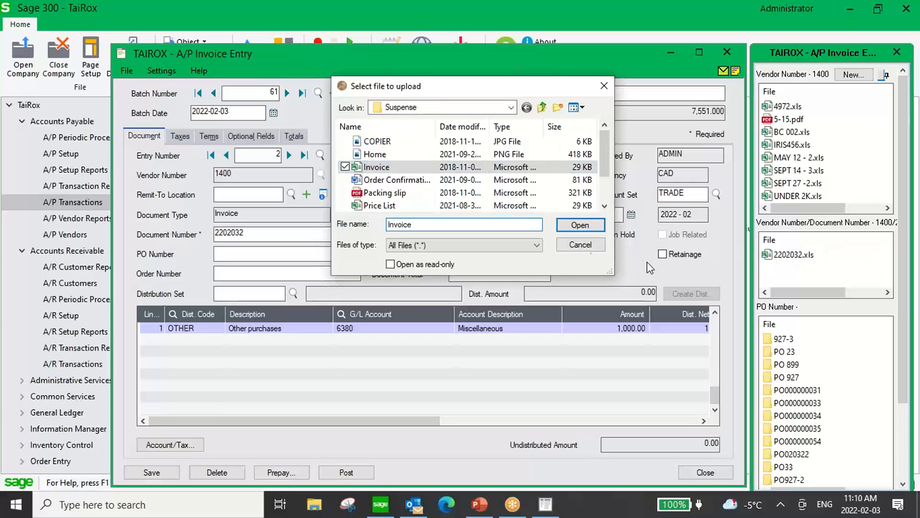
{"action": "left_click", "coordinate": [580, 224]}
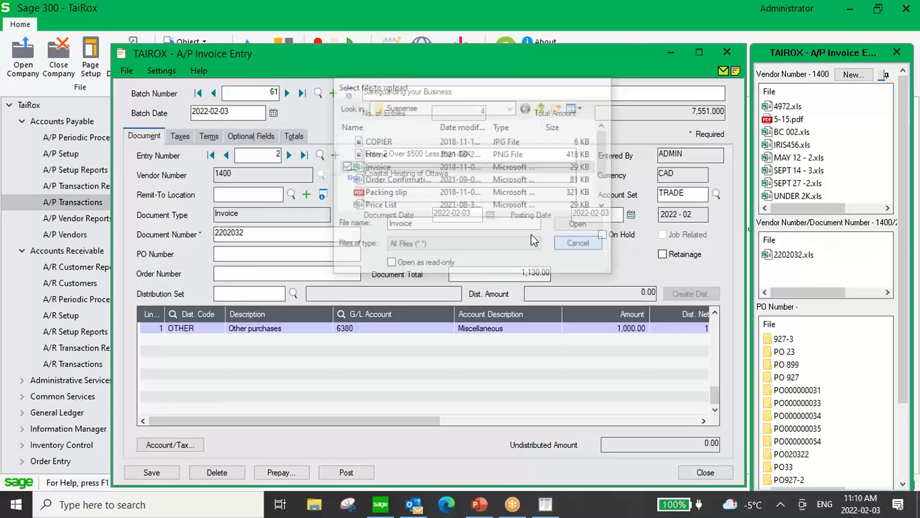
Go to entry 3 and attach the Invoice file by dragging it into the panel.
{"action": "left_click", "coordinate": [288, 157]}
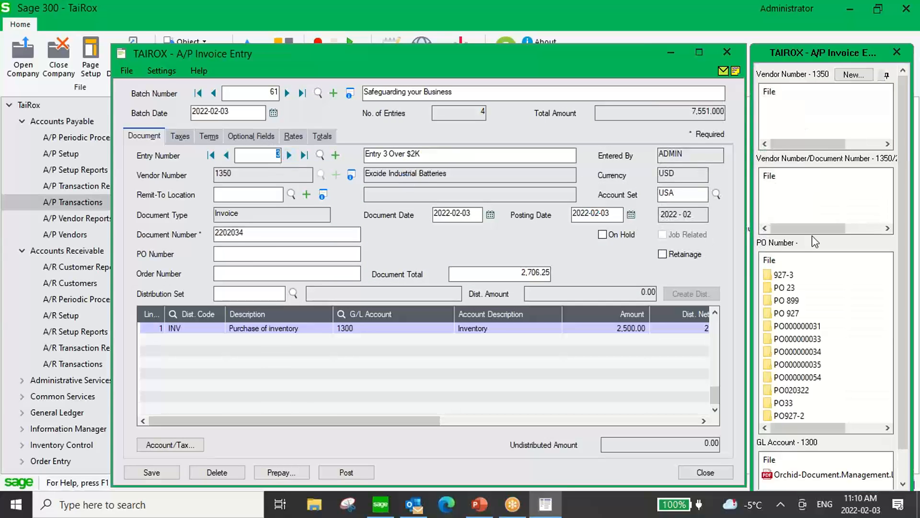
{"action": "left_click", "coordinate": [851, 191]}
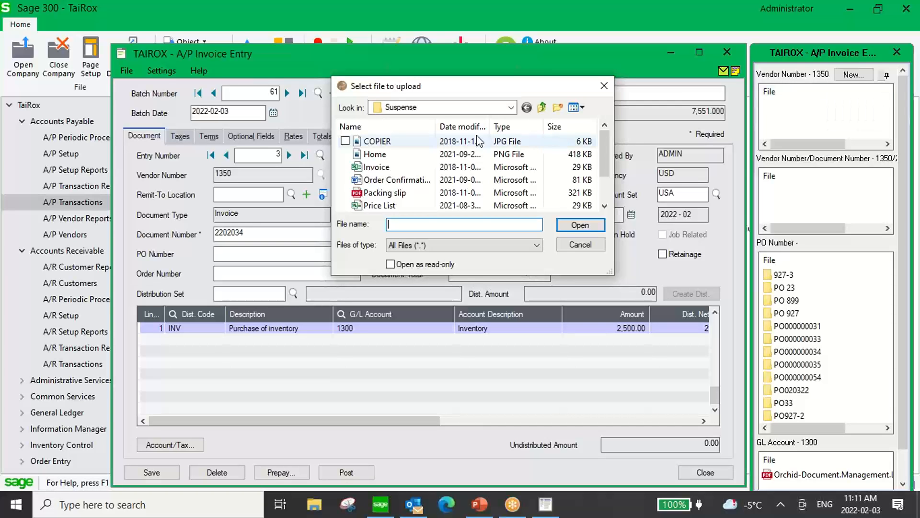
{"action": "left_click_drag", "start_coordinate": [370, 167], "coordinate": [818, 203]}
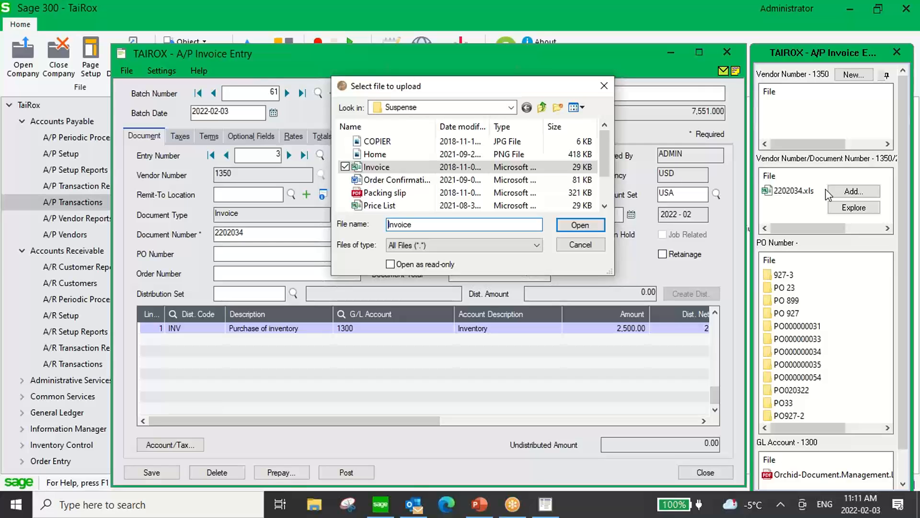
{"action": "left_click", "coordinate": [603, 86]}
Go to entry 4 and attach the Invoice file, leaving D220203.xls attached.
{"action": "left_click", "coordinate": [289, 155]}
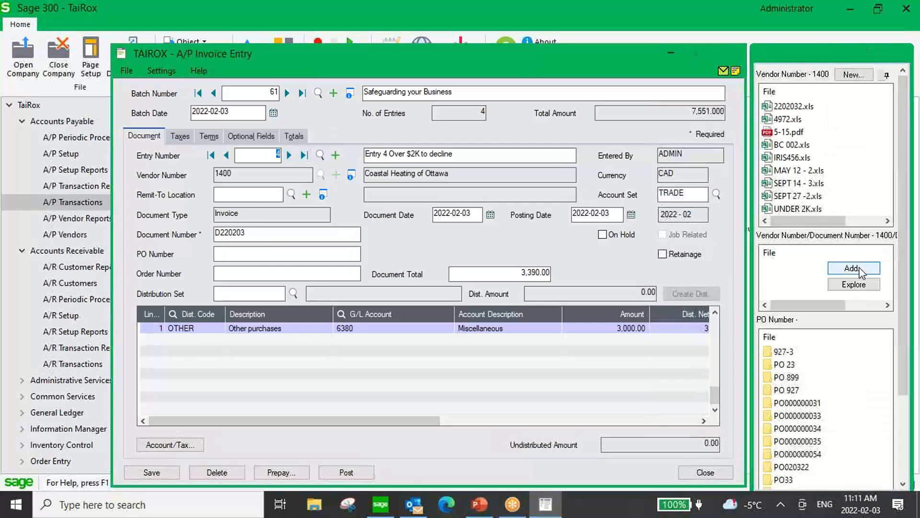
{"action": "left_click", "coordinate": [854, 268]}
{"action": "left_click", "coordinate": [377, 167]}
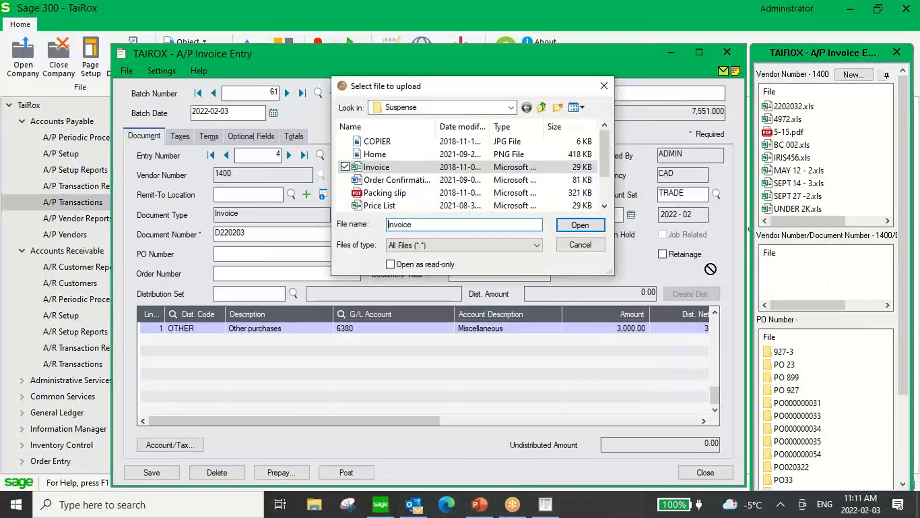
{"action": "mouse_move", "coordinate": [787, 278]}
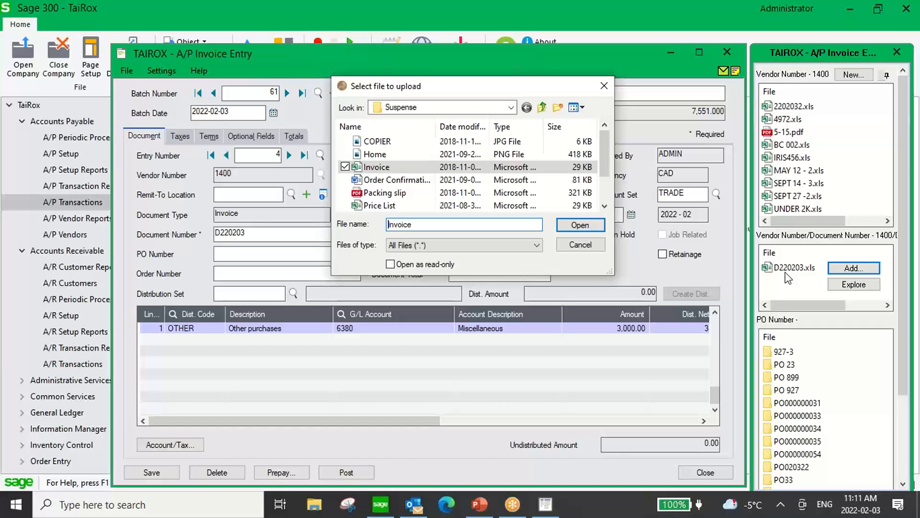
{"action": "left_click", "coordinate": [604, 86]}
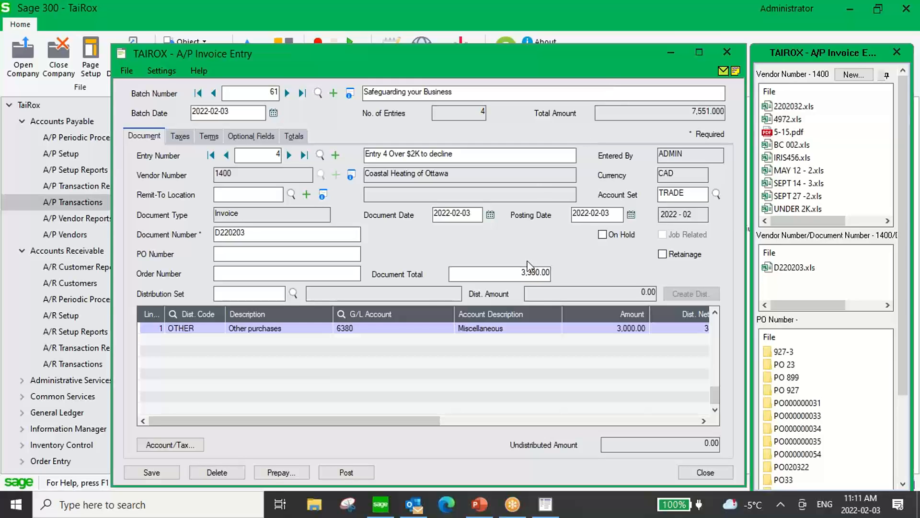
Page back through entries 1, 3 and 4, checking attachments and entry 1's 324.75 total.
{"action": "left_click", "coordinate": [211, 154]}
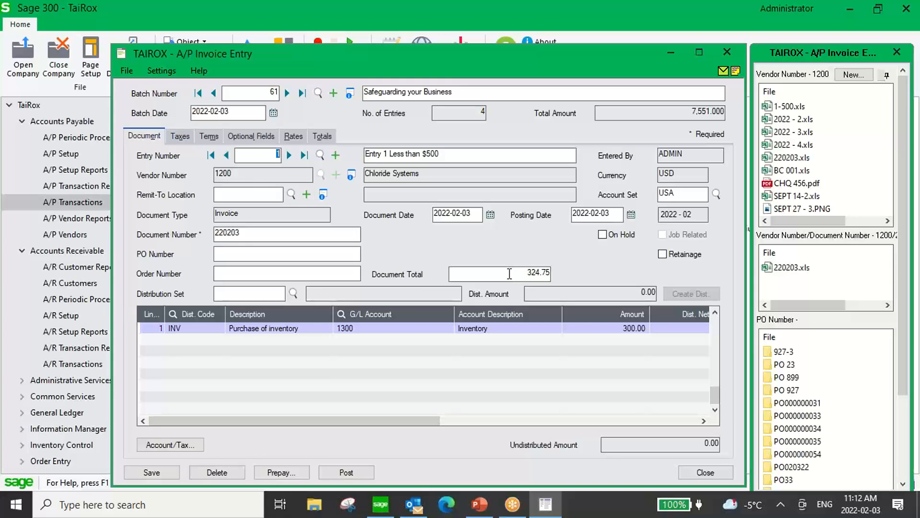
{"action": "left_click_drag", "start_coordinate": [509, 273], "coordinate": [560, 274]}
{"action": "left_click", "coordinate": [523, 272]}
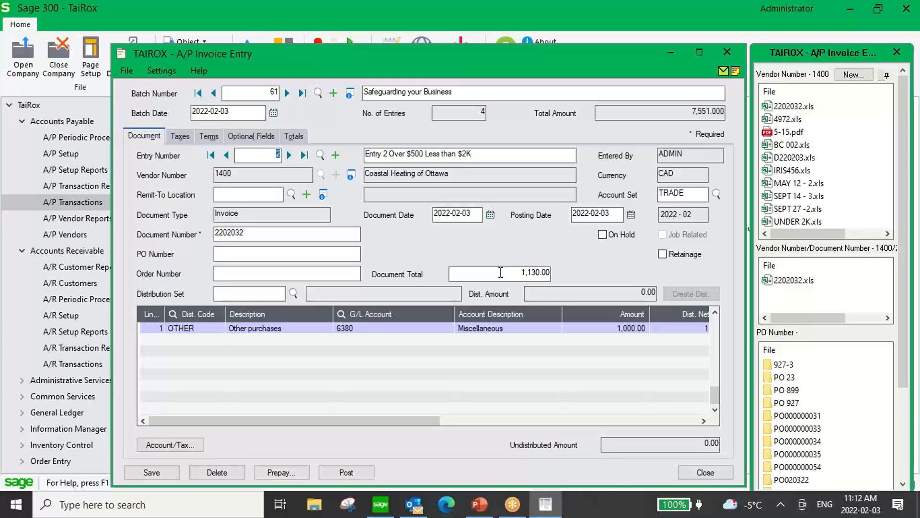
{"action": "left_click", "coordinate": [289, 155]}
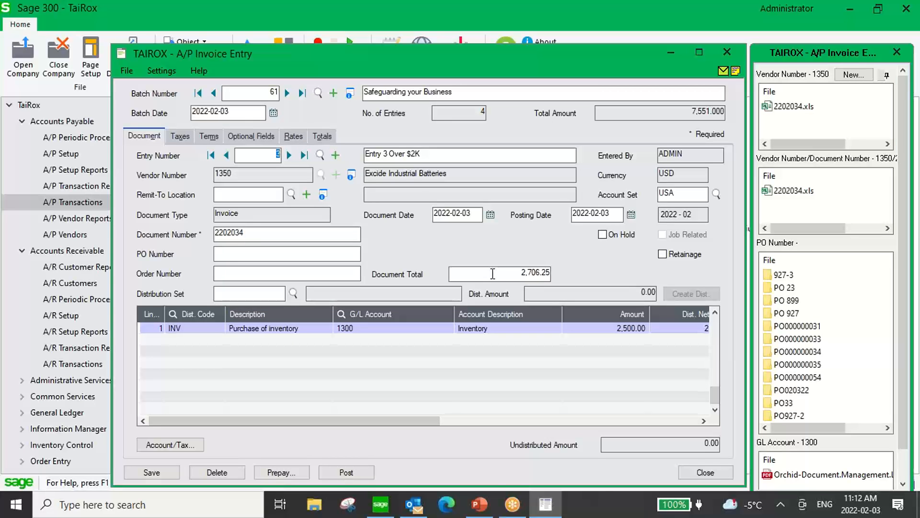
{"action": "left_click", "coordinate": [289, 155]}
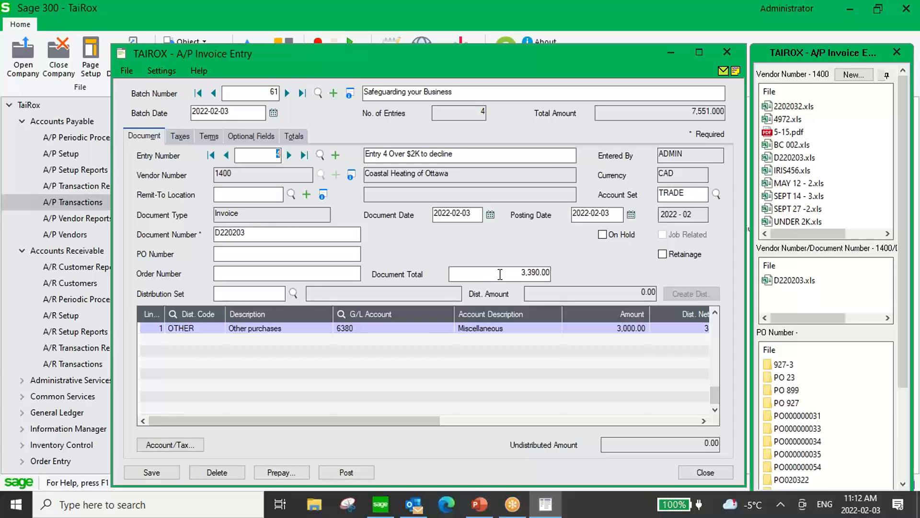
Post invoice batch 61 as posting sequence 35, then open A/P Payment Entry.
{"action": "left_click", "coordinate": [735, 50]}
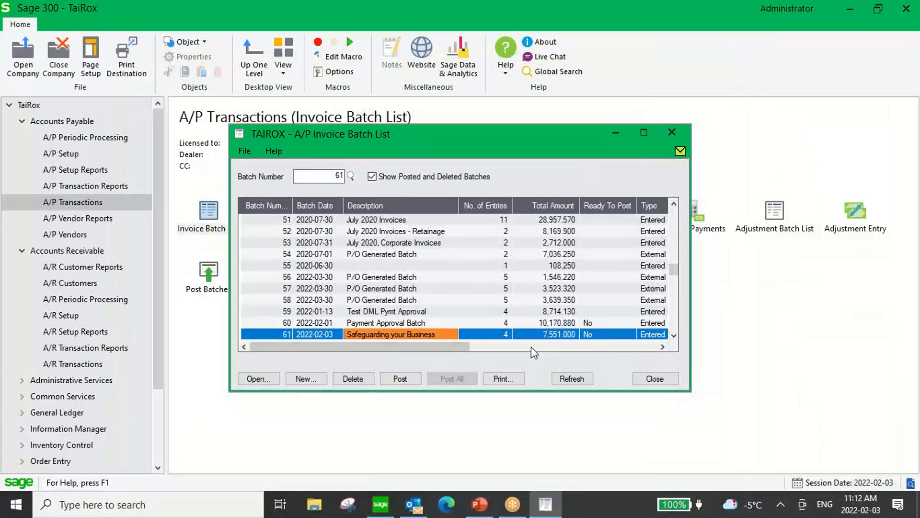
{"action": "left_click", "coordinate": [400, 381]}
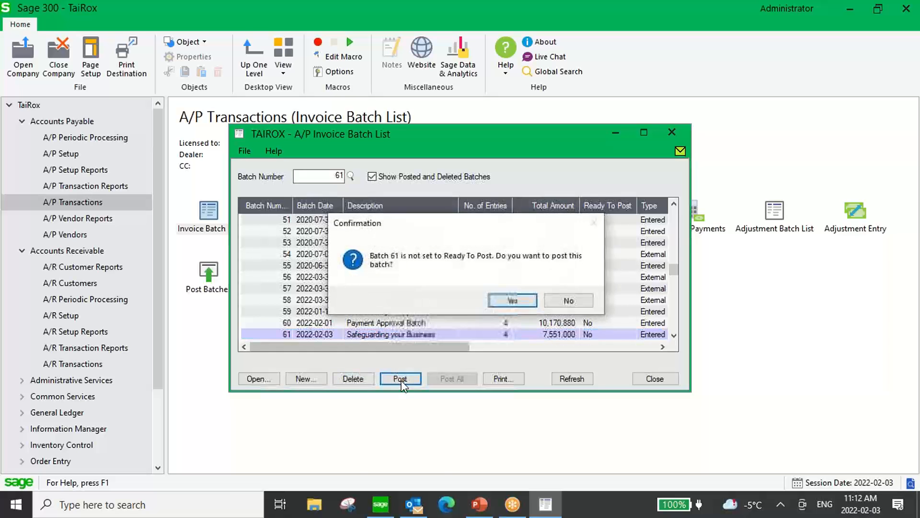
{"action": "left_click", "coordinate": [504, 300]}
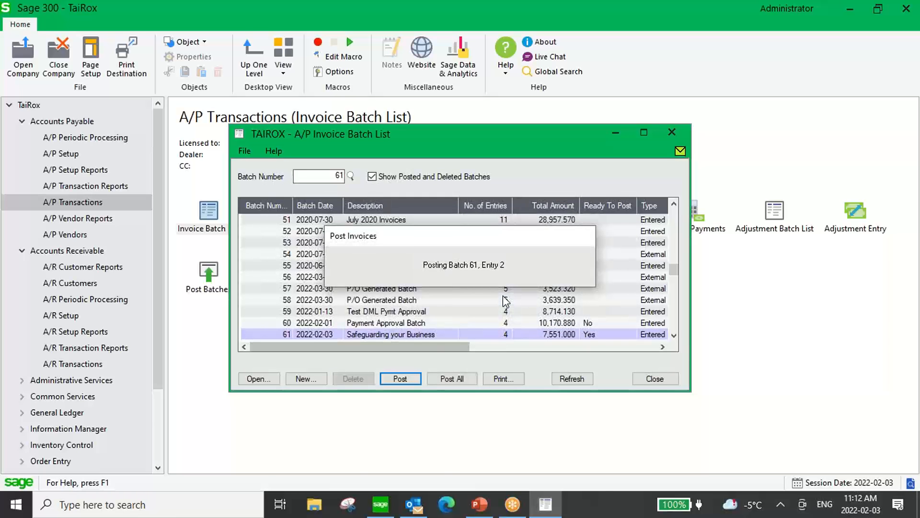
{"action": "left_click", "coordinate": [507, 371]}
{"action": "left_click", "coordinate": [655, 378]}
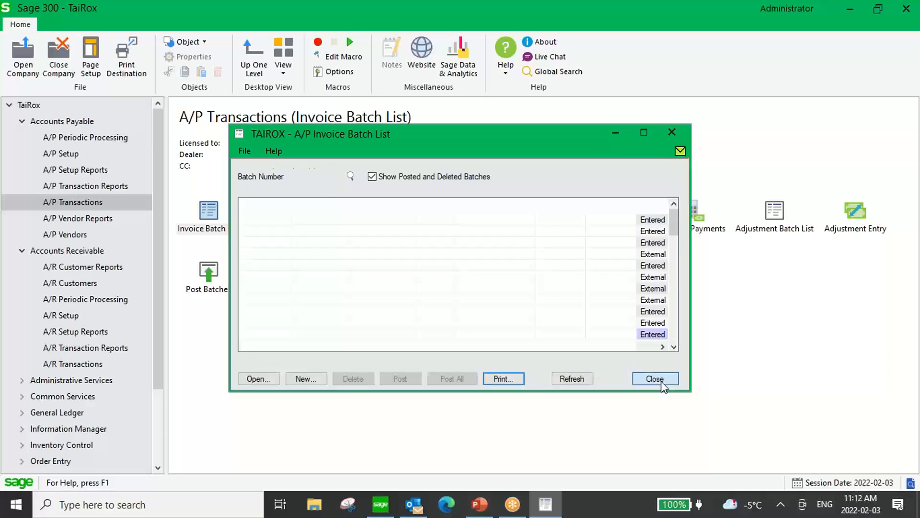
{"action": "double_click", "coordinate": [461, 212]}
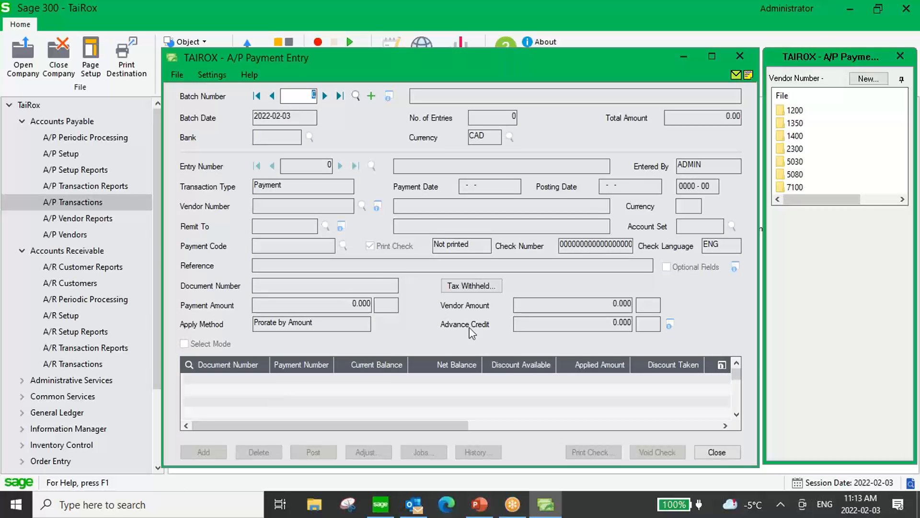
Start a new payment batch described 'Safeguarding your Business' with a payment to vendor 1200.
{"action": "left_click", "coordinate": [371, 96]}
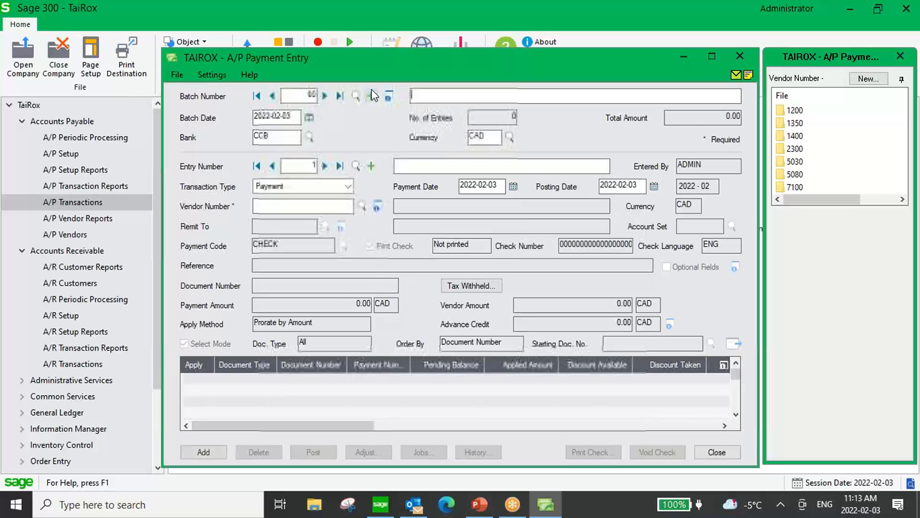
{"action": "type", "text": "Safe"}
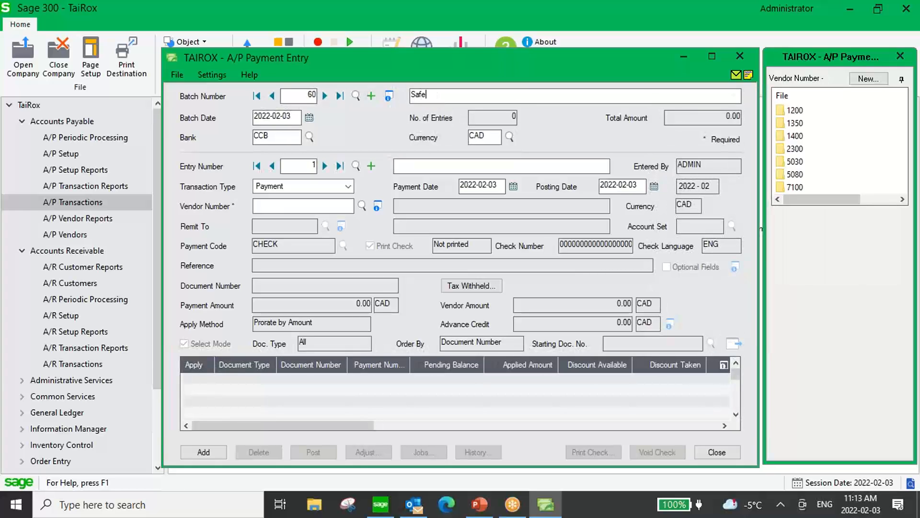
{"action": "type", "text": "guarding your Business"}
{"action": "left_click", "coordinate": [307, 205]}
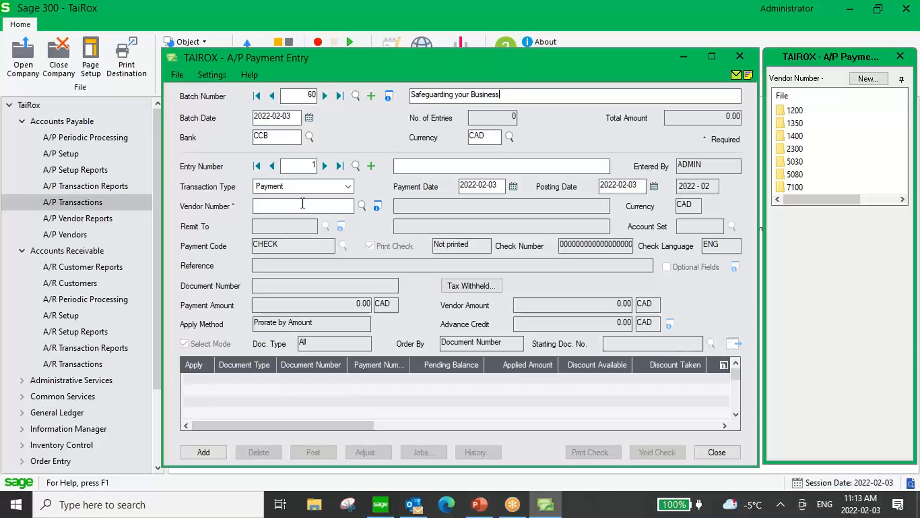
{"action": "type", "text": "1200"}
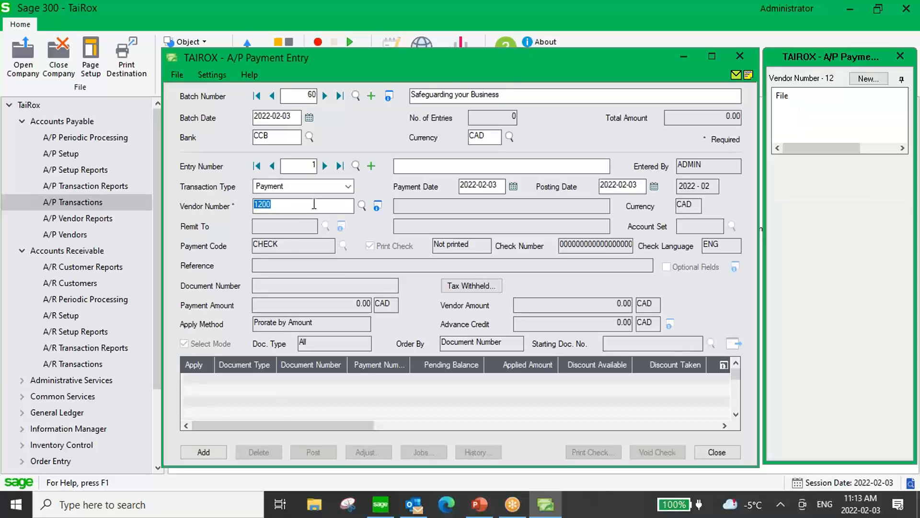
{"action": "key", "text": "Tab"}
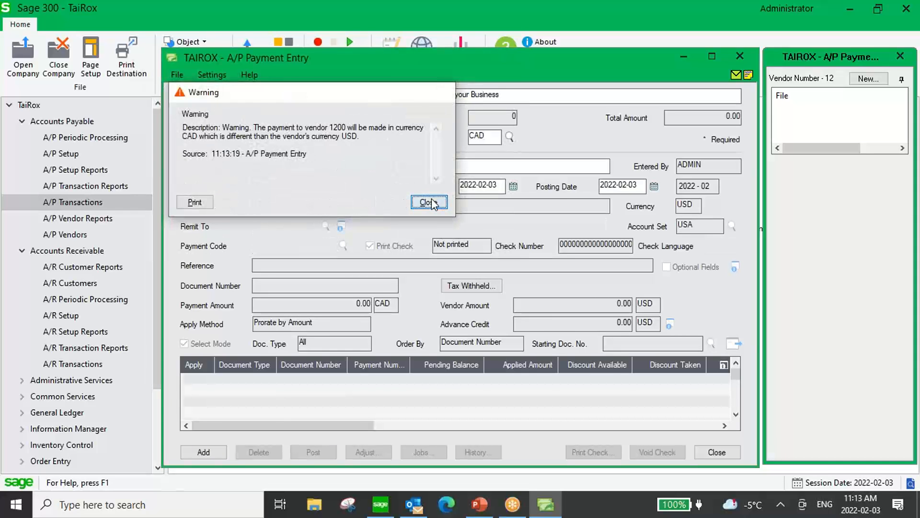
{"action": "left_click", "coordinate": [428, 201]}
Apply 324.75 to invoice 220203 and add it as payment entry 1.
{"action": "left_click", "coordinate": [734, 342]}
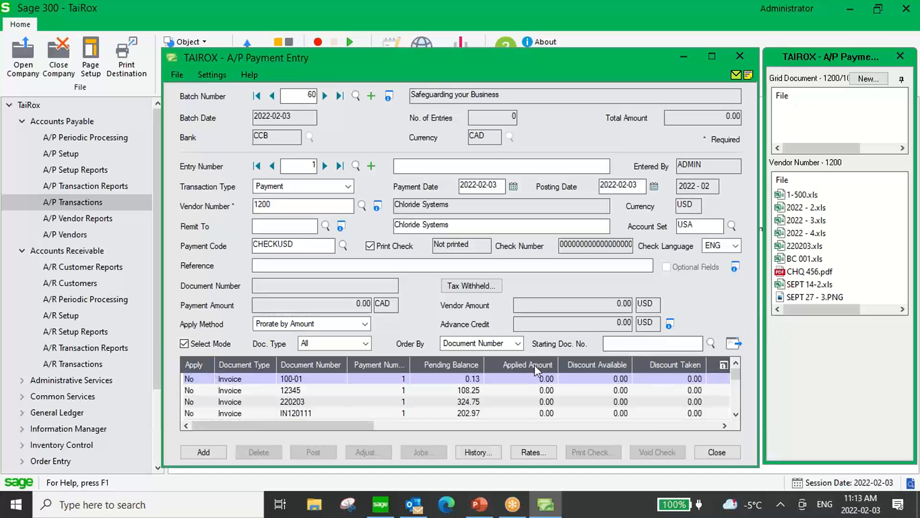
{"action": "double_click", "coordinate": [192, 402]}
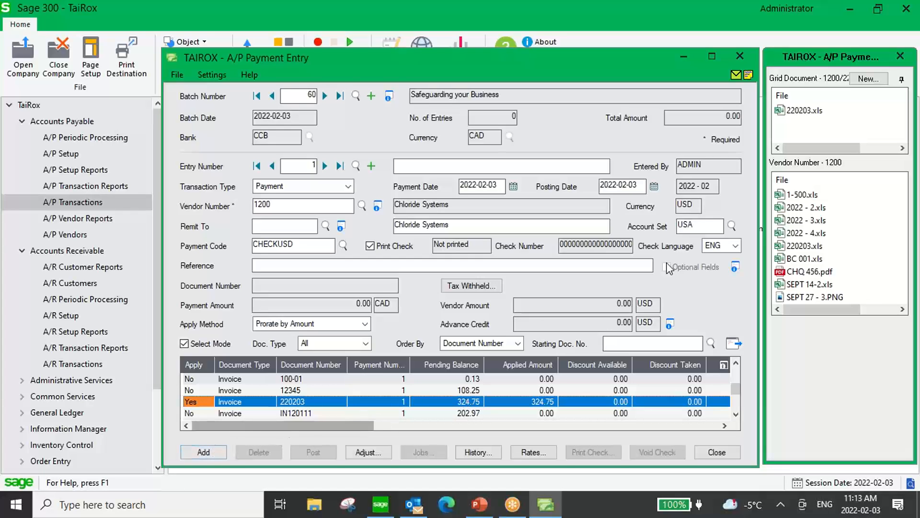
{"action": "mouse_move", "coordinate": [792, 120]}
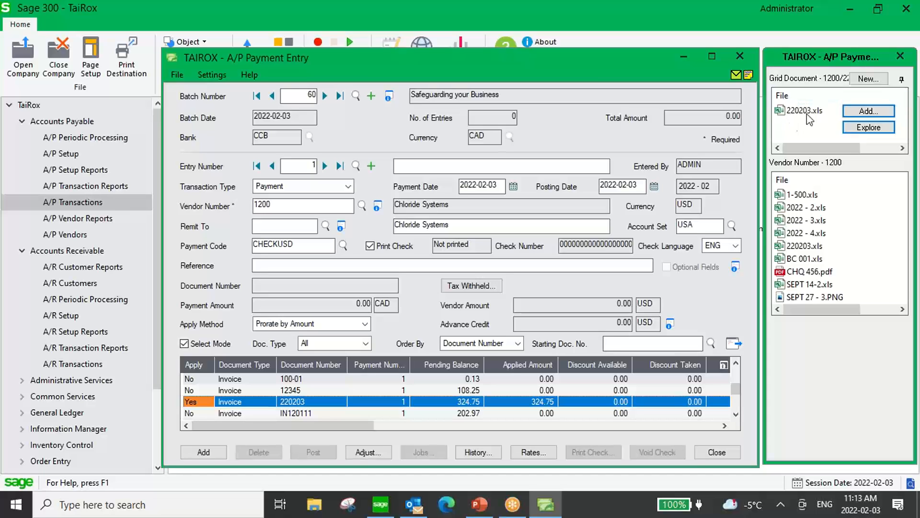
{"action": "mouse_move", "coordinate": [801, 193]}
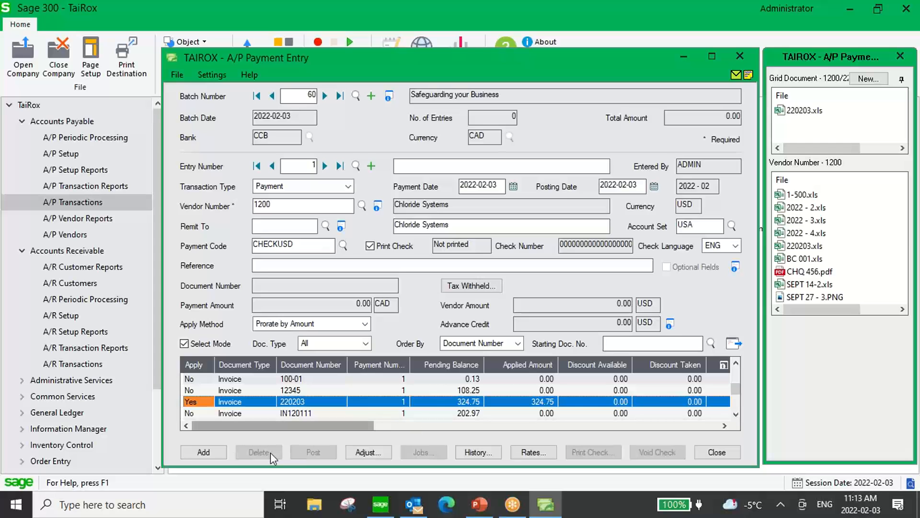
{"action": "left_click", "coordinate": [204, 452]}
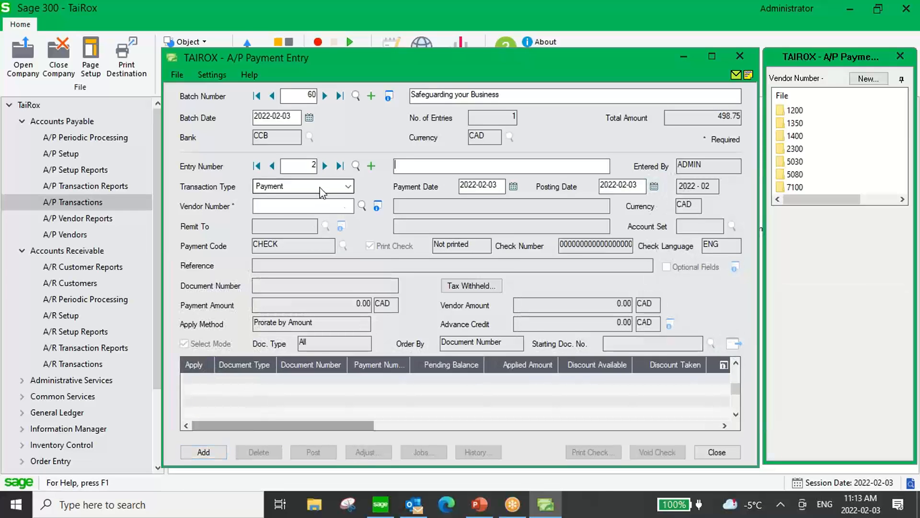
Add a payment to vendor 1400 Coastal Heating applying the full 1,130.00 to invoice 2202032.
{"action": "left_click", "coordinate": [362, 206]}
{"action": "double_click", "coordinate": [110, 217]}
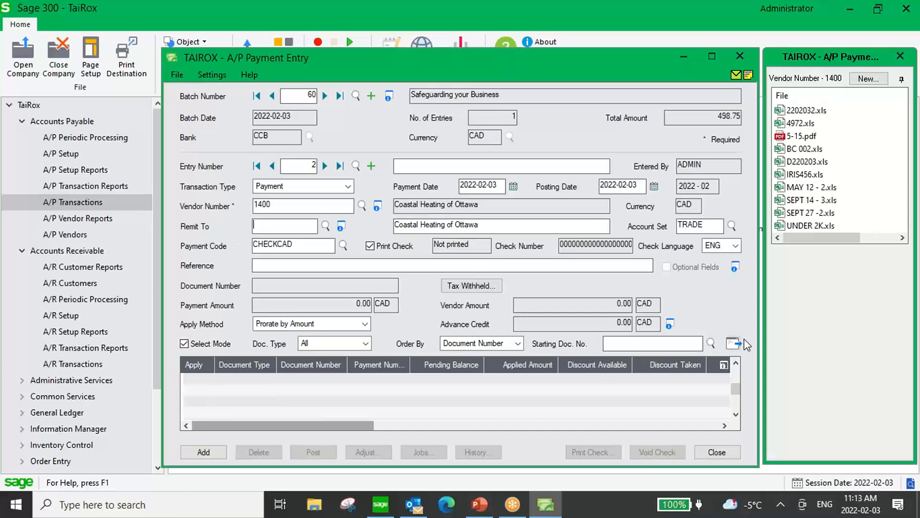
{"action": "left_click", "coordinate": [734, 345]}
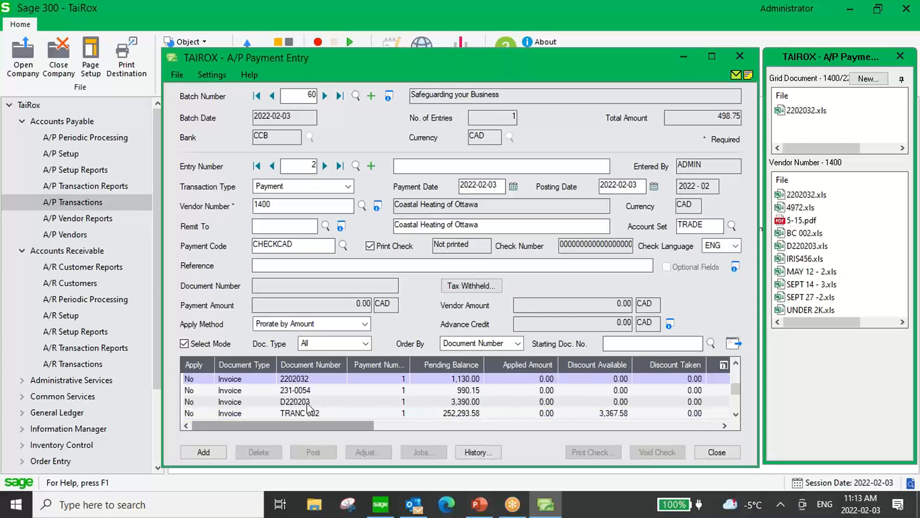
{"action": "left_click", "coordinate": [302, 378]}
{"action": "left_click", "coordinate": [454, 379]}
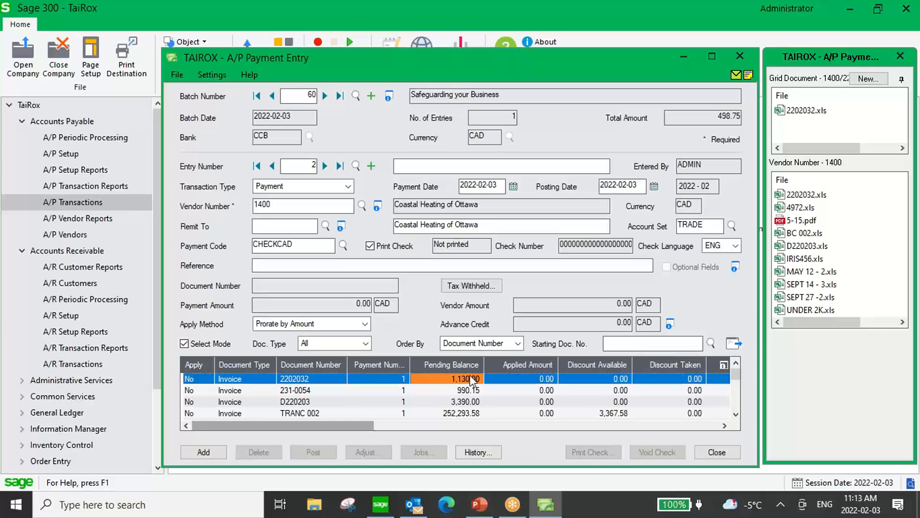
{"action": "double_click", "coordinate": [191, 379]}
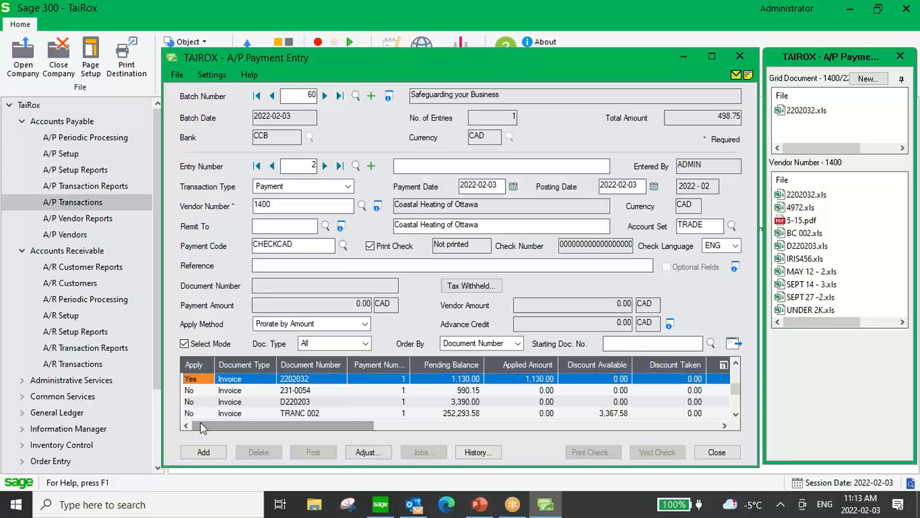
{"action": "left_click", "coordinate": [204, 453]}
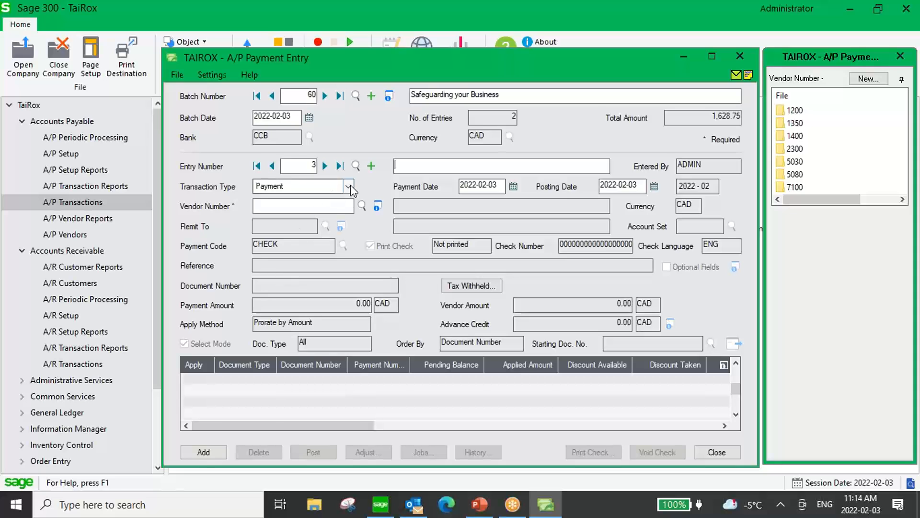
Start a payment to vendor 1350 and apply invoice 2202034 with its 25.00 discount.
{"action": "left_click", "coordinate": [350, 207]}
{"action": "type", "text": "1350"}
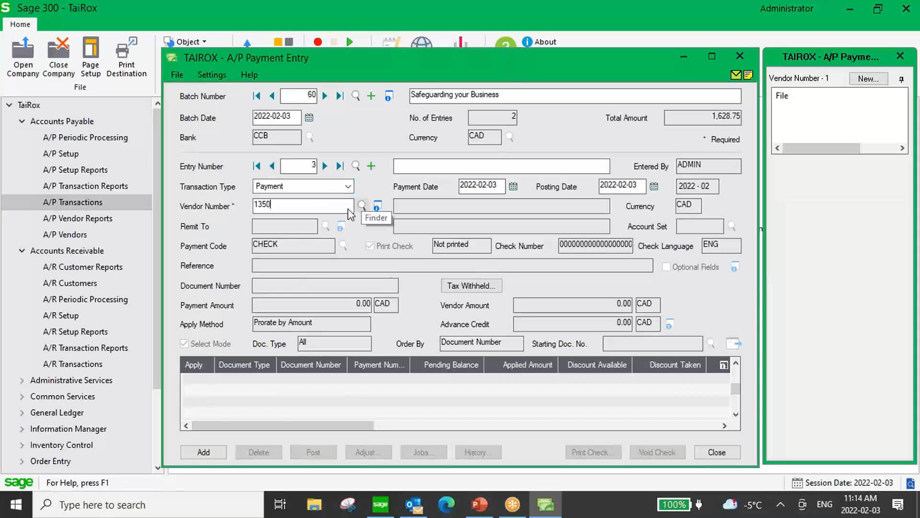
{"action": "key", "text": "Tab"}
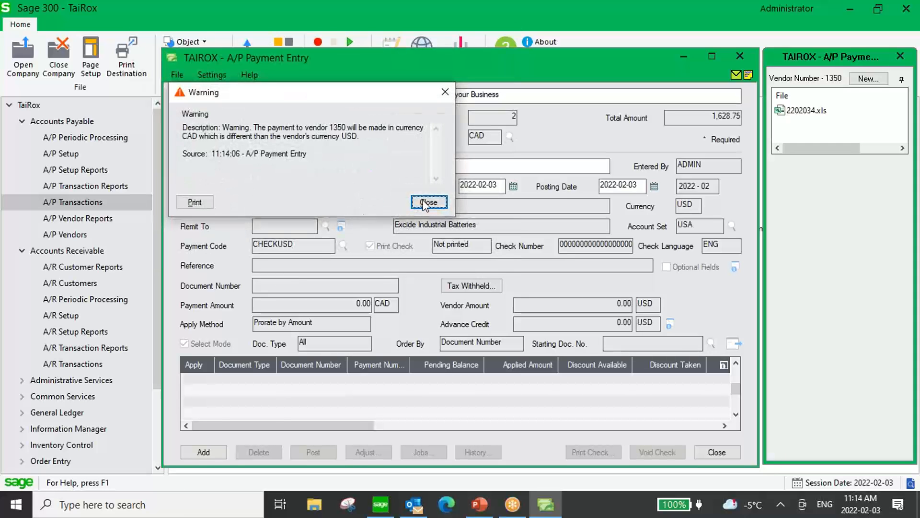
{"action": "left_click", "coordinate": [428, 202]}
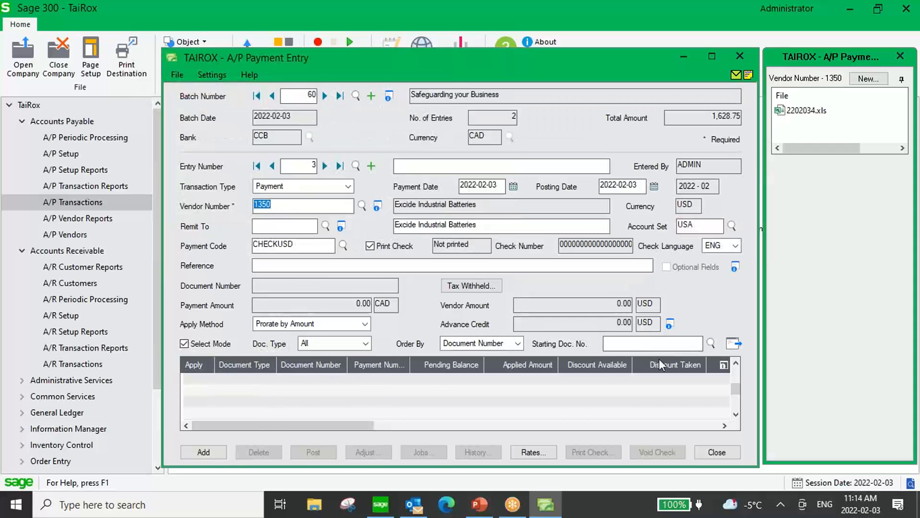
{"action": "left_click", "coordinate": [732, 344]}
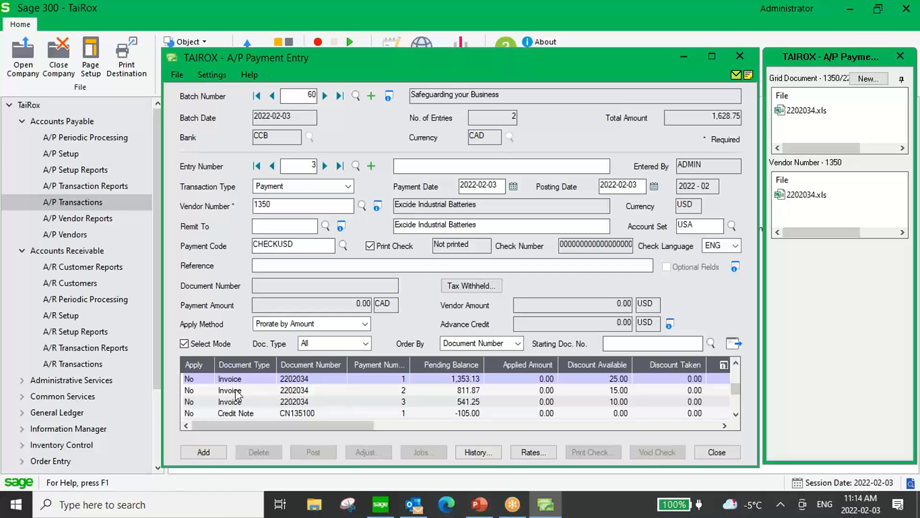
{"action": "double_click", "coordinate": [192, 379]}
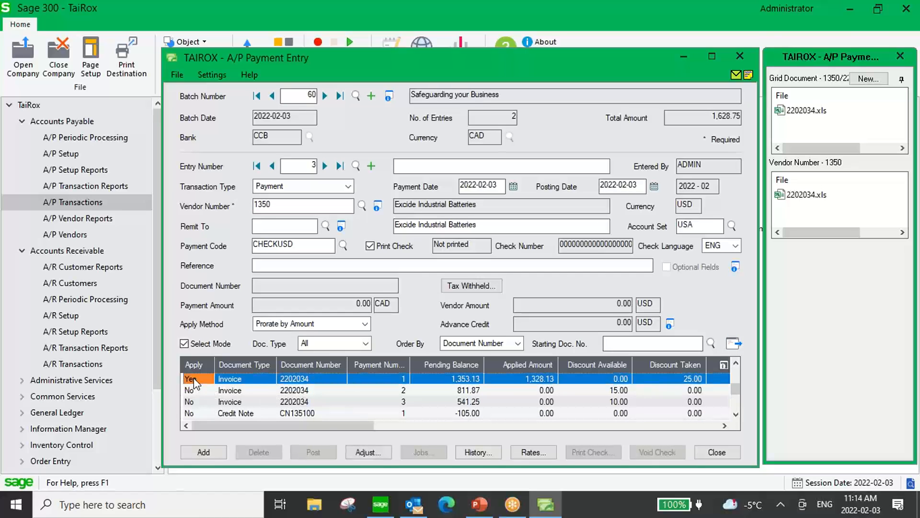
Save the Exide payment, then add a vendor 1200 payment applying 5,953.75 to invoice INV101.
{"action": "left_click", "coordinate": [202, 452]}
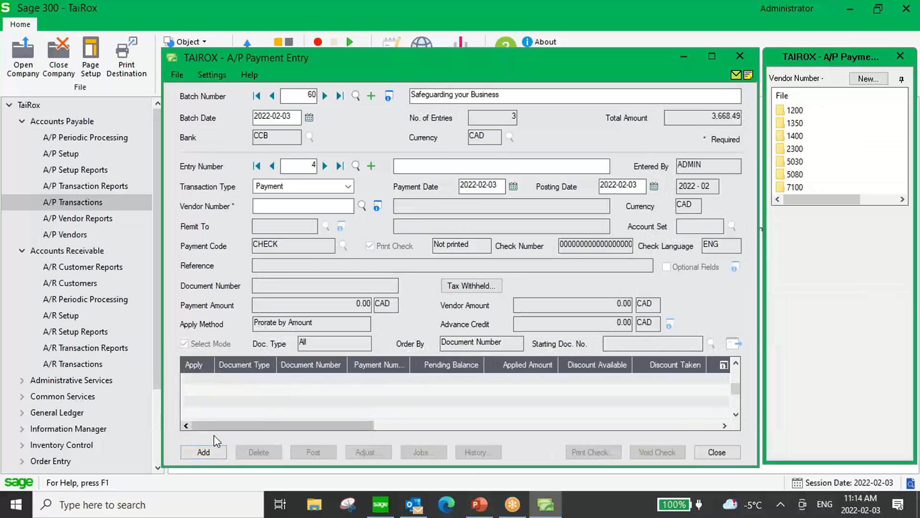
{"action": "left_click", "coordinate": [340, 206]}
{"action": "key", "text": "Tab"}
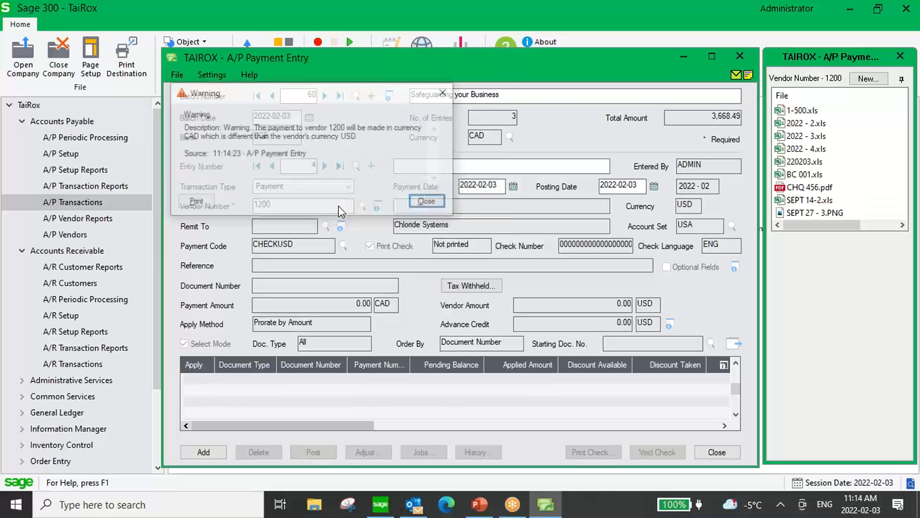
{"action": "left_click", "coordinate": [433, 203]}
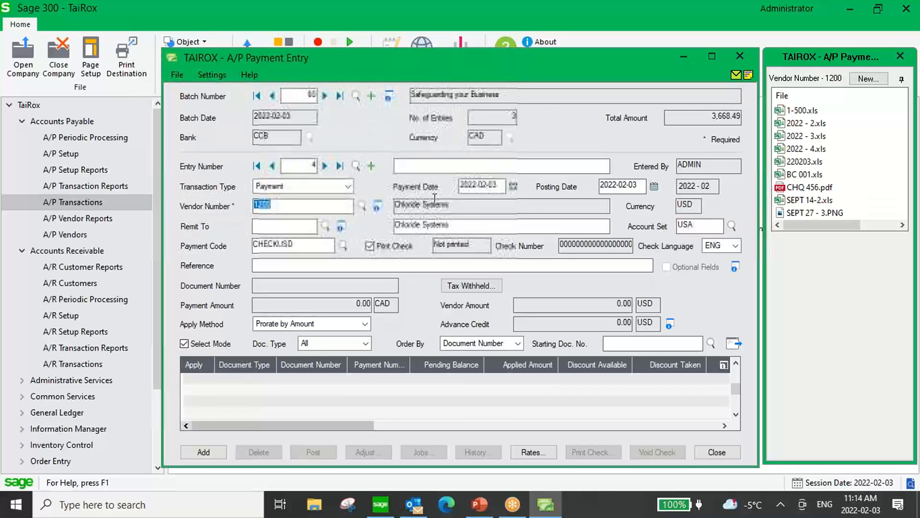
{"action": "left_click", "coordinate": [736, 345]}
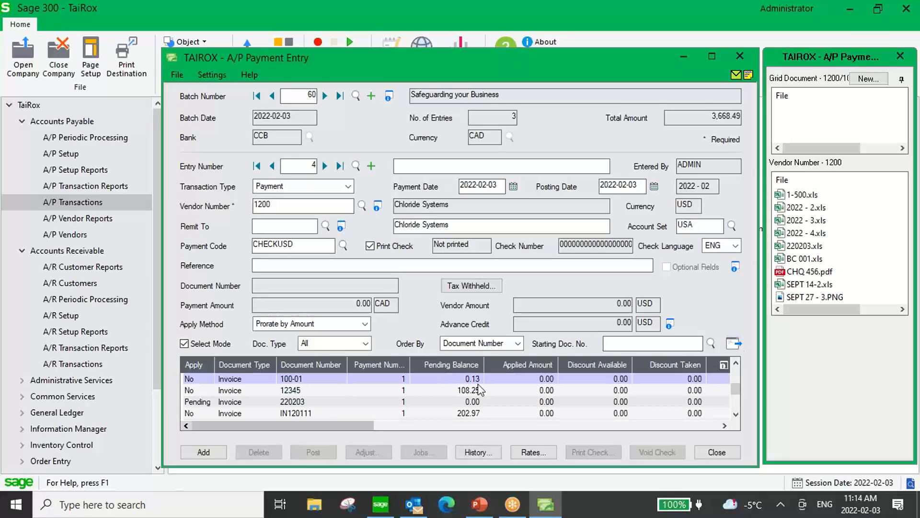
{"action": "left_click", "coordinate": [337, 389]}
{"action": "key", "text": "Down"}
{"action": "key", "text": "Down"}
{"action": "key", "text": "Down"}
{"action": "key", "text": "Down"}
{"action": "key", "text": "Down"}
{"action": "key", "text": "Down"}
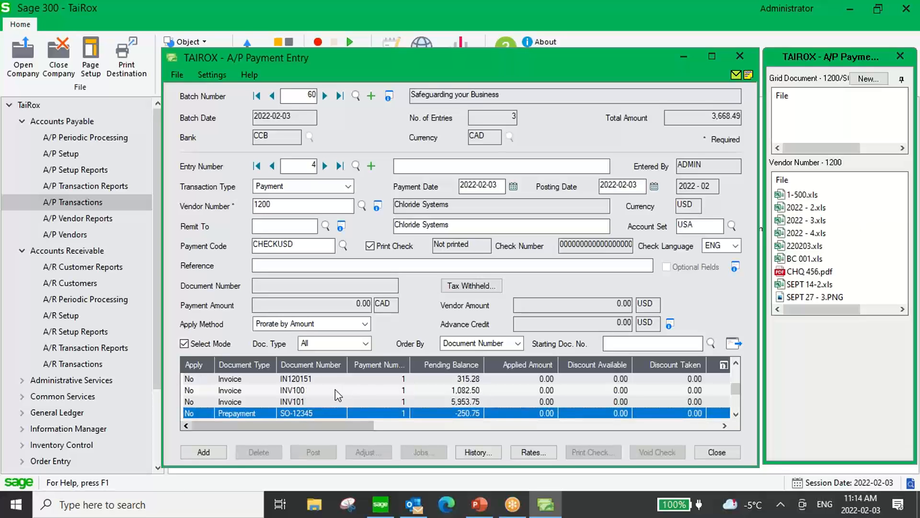
{"action": "double_click", "coordinate": [202, 402]}
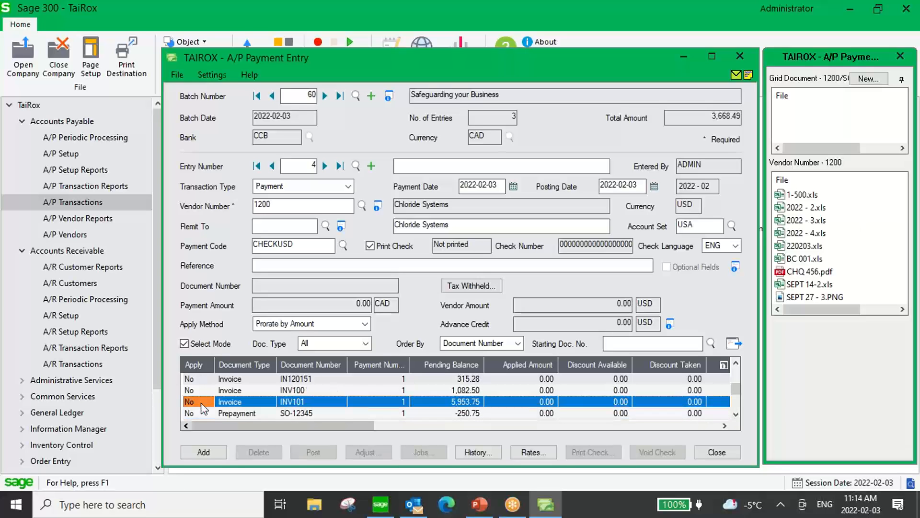
{"action": "left_click", "coordinate": [204, 450]}
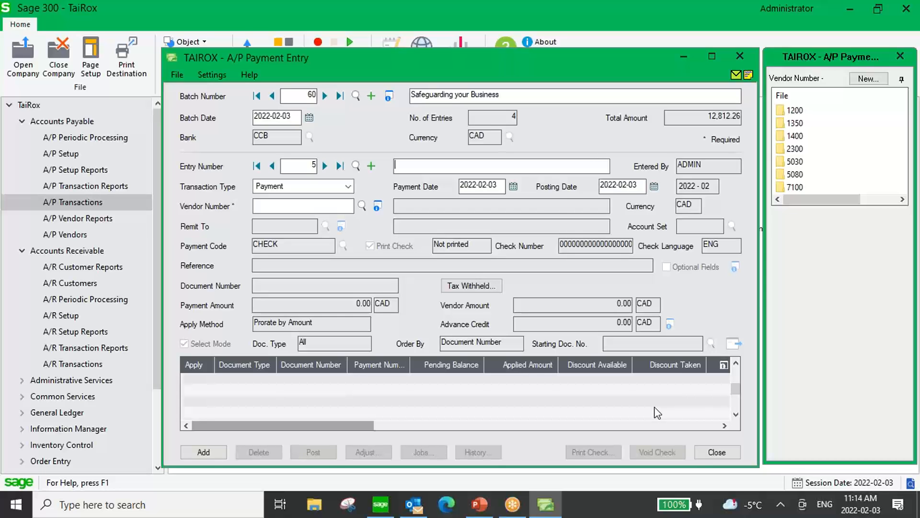
Reopen Payment Entry on batch 60 to confirm four payments totalling 12,812.26, then close it.
{"action": "left_click", "coordinate": [724, 453]}
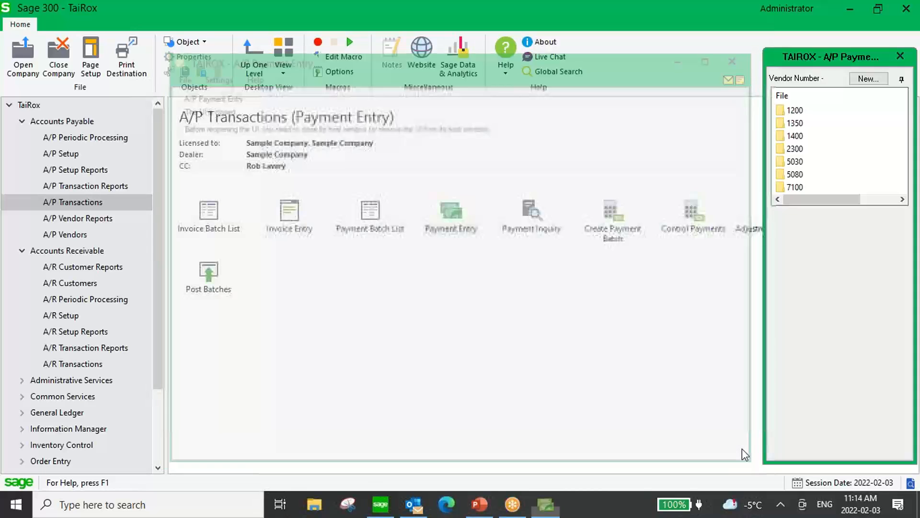
{"action": "double_click", "coordinate": [454, 217]}
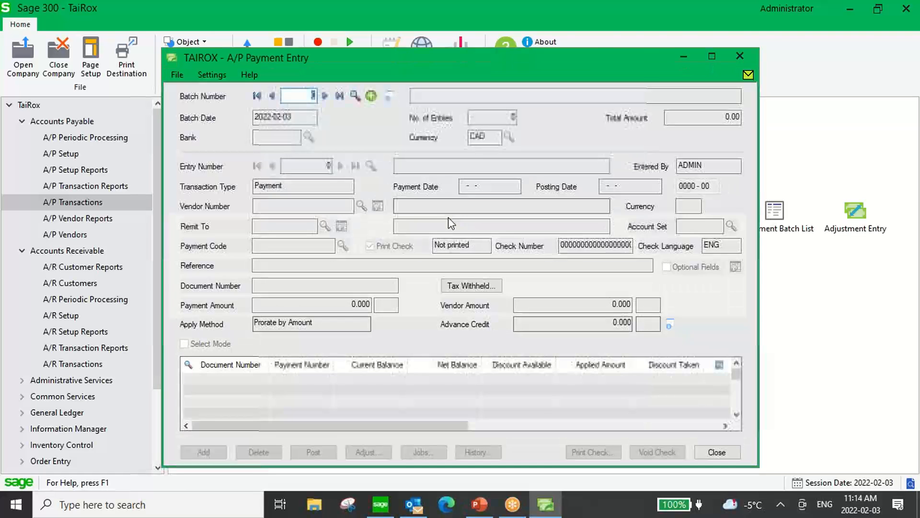
{"action": "left_click", "coordinate": [340, 96]}
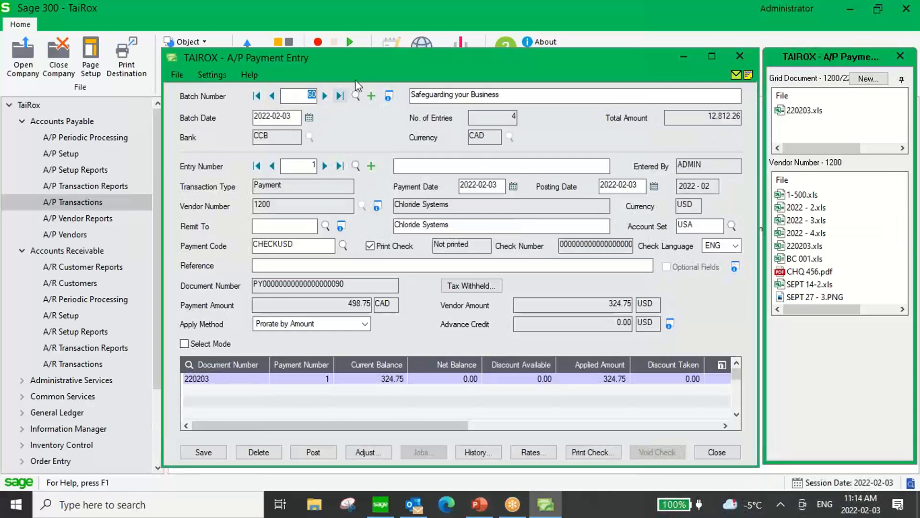
{"action": "left_click_drag", "start_coordinate": [373, 62], "coordinate": [355, 59]}
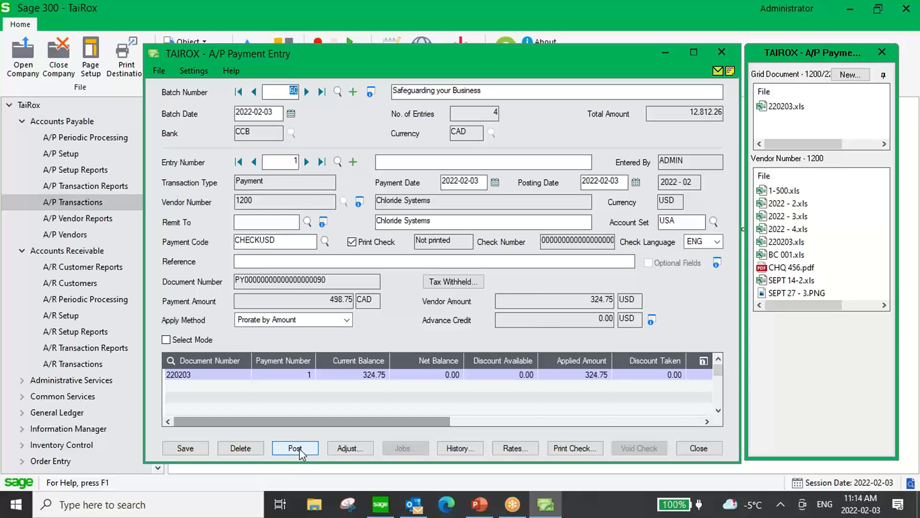
{"action": "left_click", "coordinate": [714, 451]}
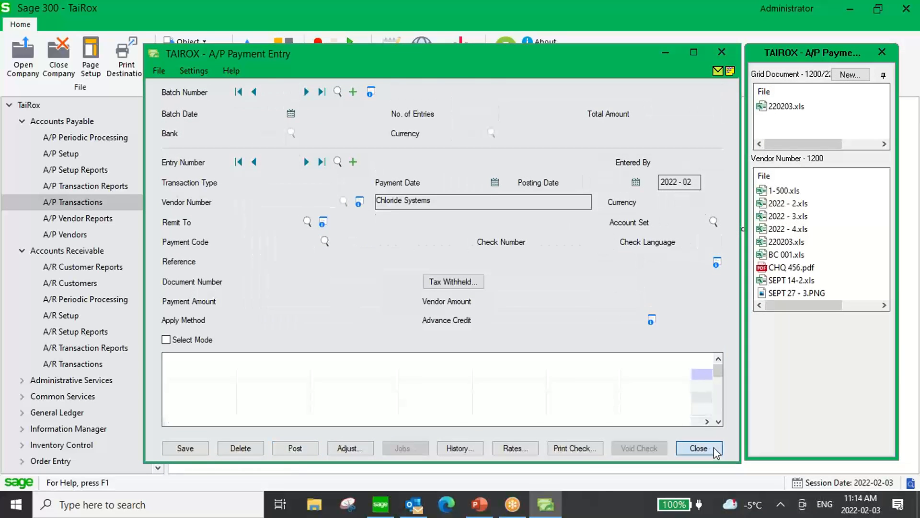
{"action": "left_click", "coordinate": [369, 214]}
In the Payment Batch List, try marking batch 60 Ready To Post and dismiss the not-submitted error.
{"action": "double_click", "coordinate": [367, 212]}
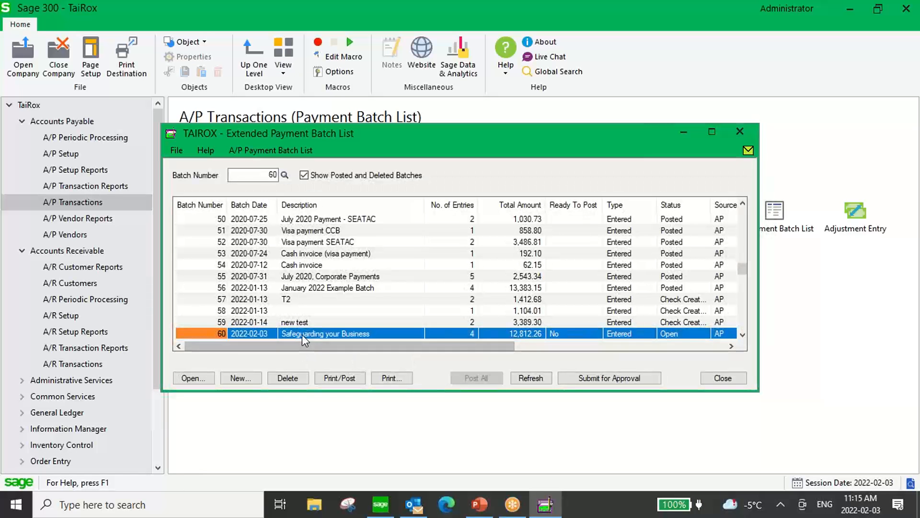
{"action": "left_click", "coordinate": [302, 335]}
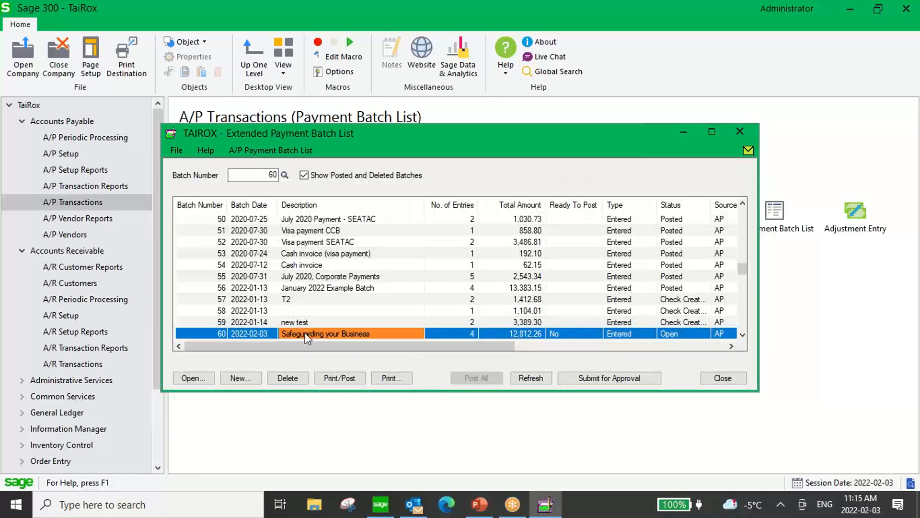
{"action": "left_click", "coordinate": [472, 335]}
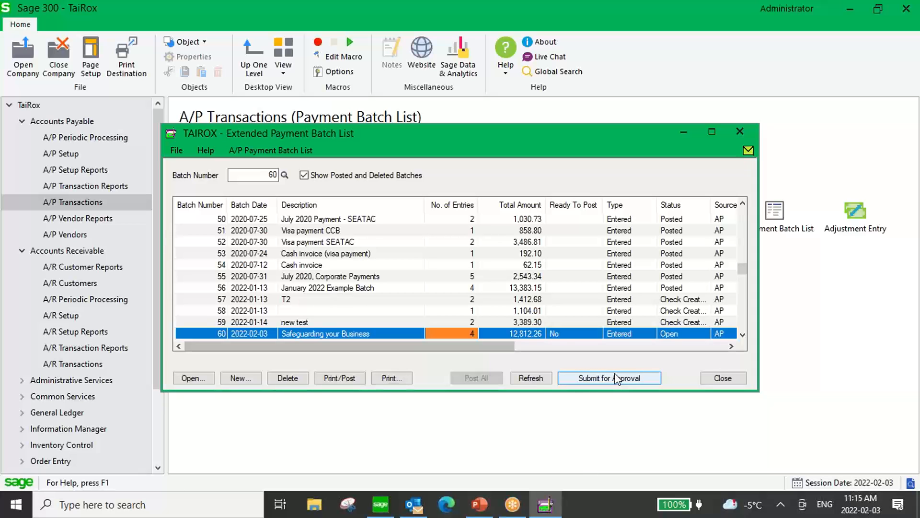
{"action": "double_click", "coordinate": [559, 331]}
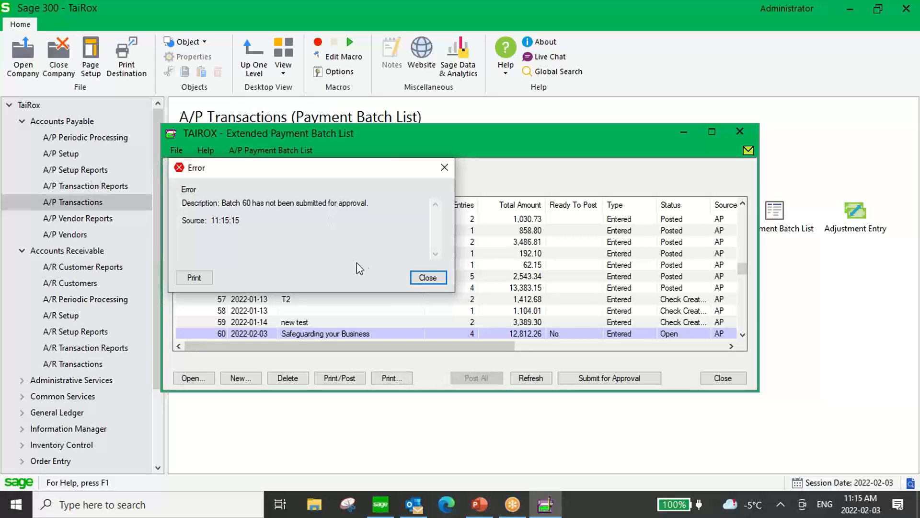
{"action": "left_click", "coordinate": [445, 169]}
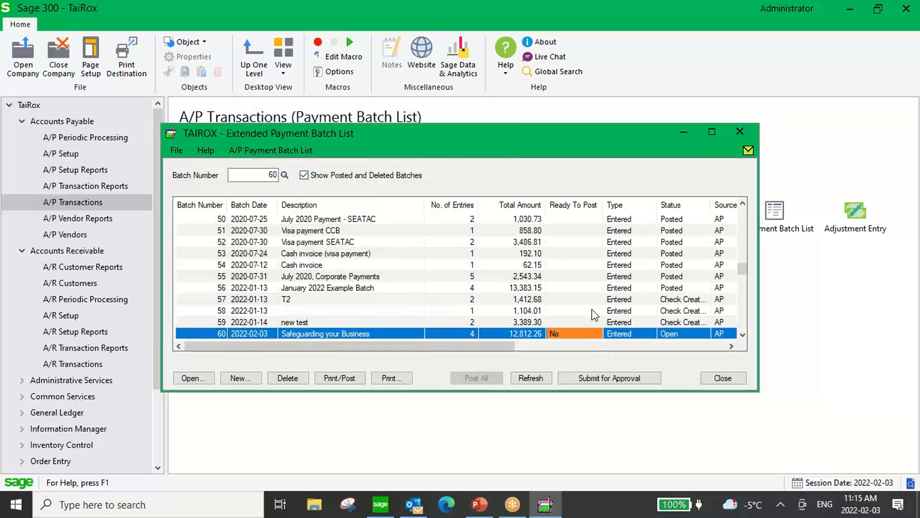
Submit batch 60 for approval, accepting the notification to the prefilled e-mail address.
{"action": "left_click", "coordinate": [599, 377]}
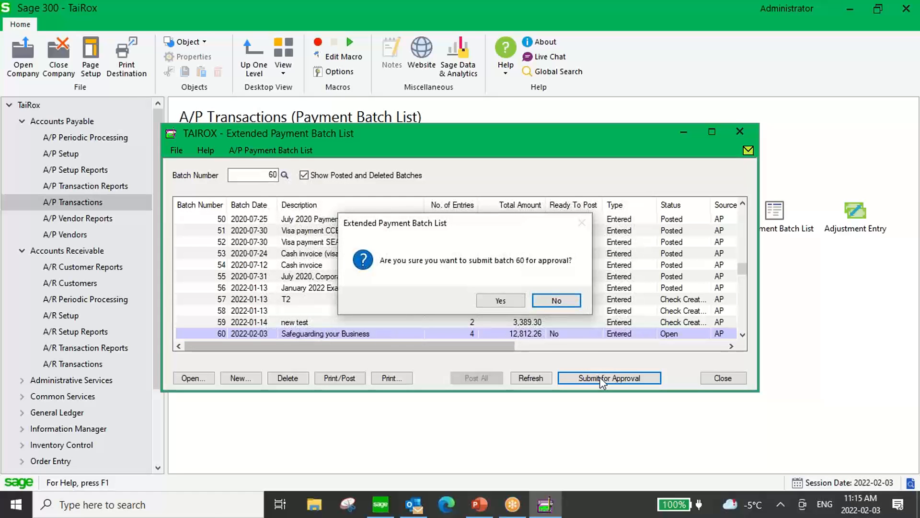
{"action": "left_click", "coordinate": [501, 300]}
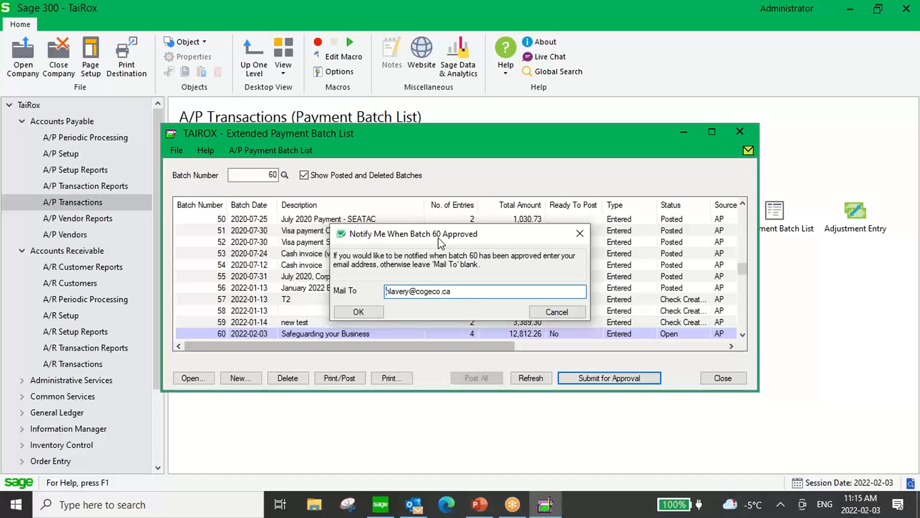
{"action": "left_click_drag", "start_coordinate": [468, 291], "coordinate": [429, 291]}
{"action": "left_click", "coordinate": [551, 312]}
{"action": "left_click", "coordinate": [614, 381]}
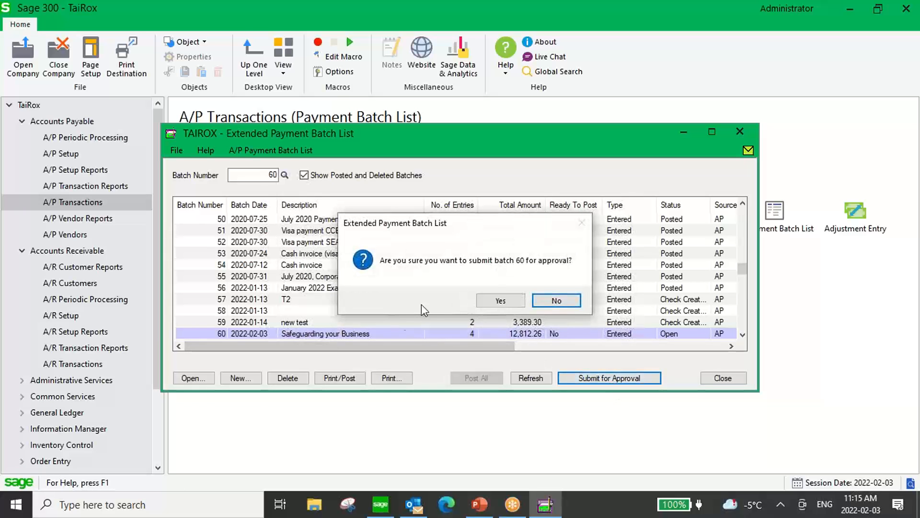
{"action": "left_click", "coordinate": [497, 300]}
{"action": "left_click", "coordinate": [362, 311]}
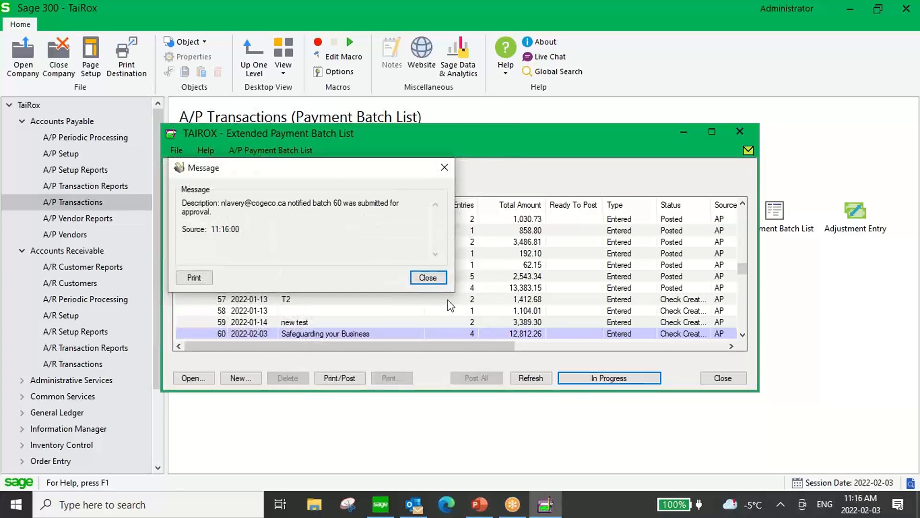
{"action": "left_click", "coordinate": [421, 280]}
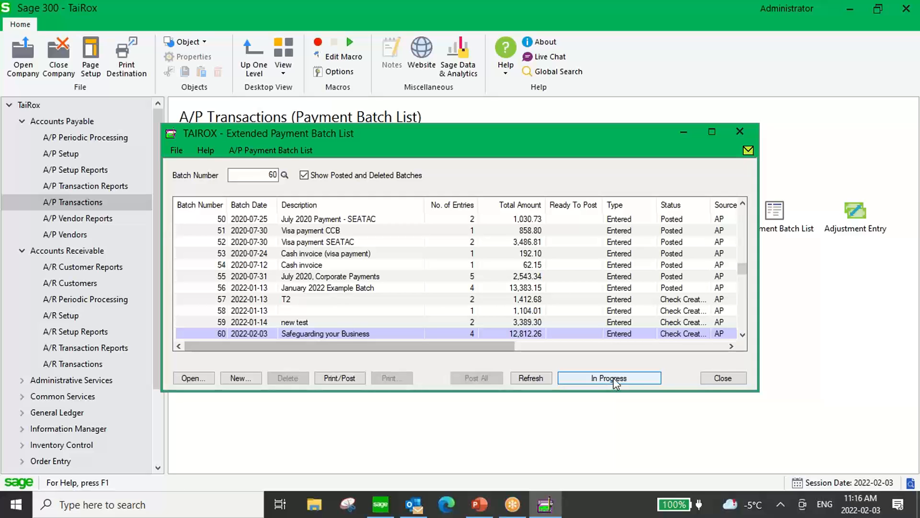
Close the payment batch list and sign in to the SOX Check Approval Console as user GM.
{"action": "left_click", "coordinate": [722, 377]}
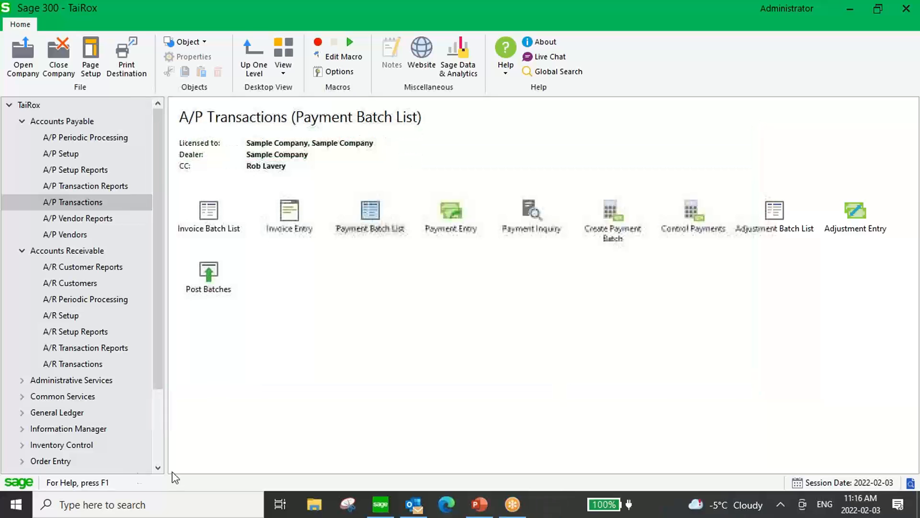
{"action": "key", "text": "super"}
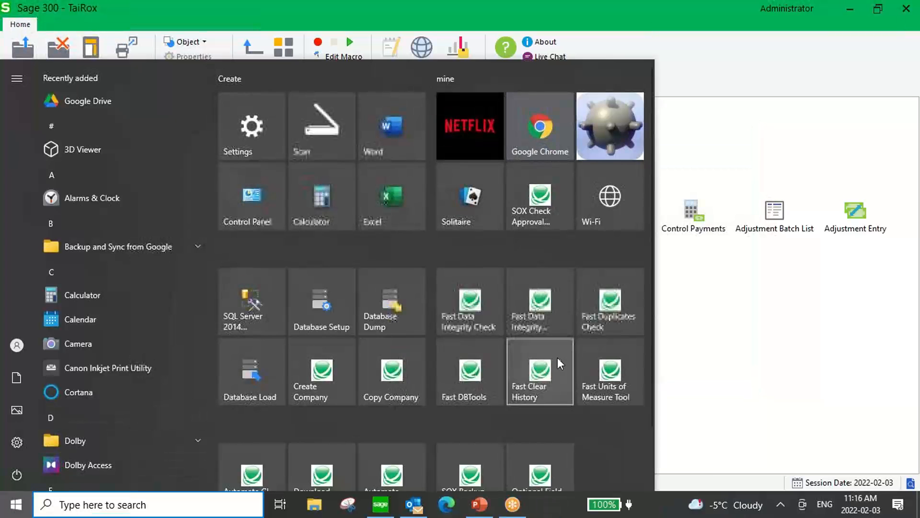
{"action": "left_click", "coordinate": [529, 207]}
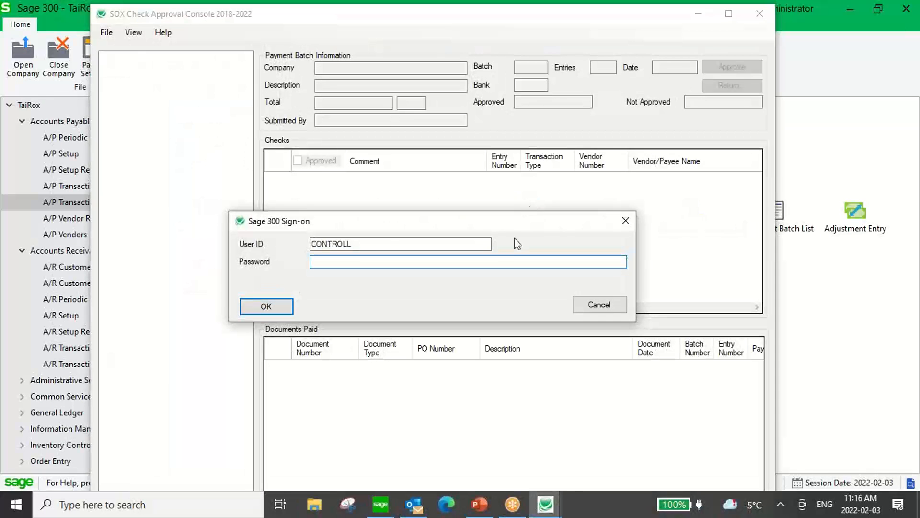
{"action": "key", "text": "shift+Tab"}
{"action": "type", "text": "GM"}
{"action": "key", "text": "Tab"}
{"action": "type", "text": "*****"}
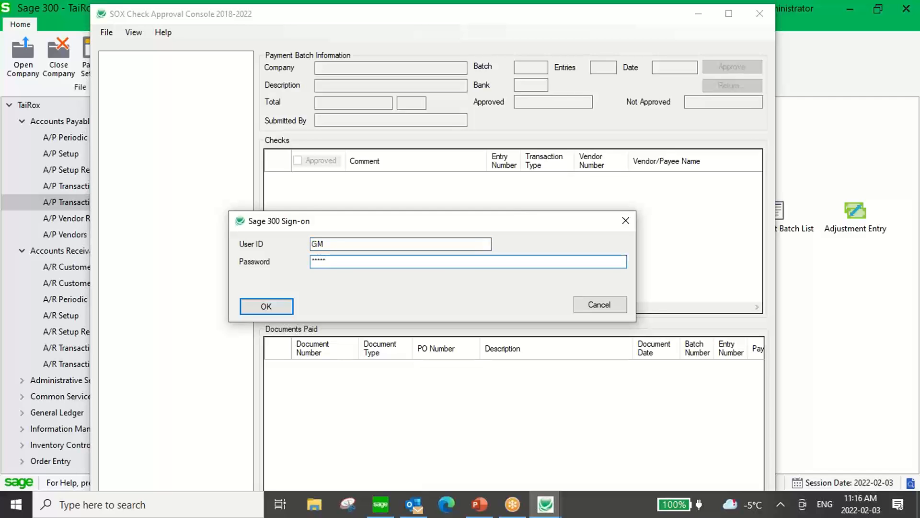
{"action": "type", "text": "*"}
{"action": "left_click", "coordinate": [264, 305]}
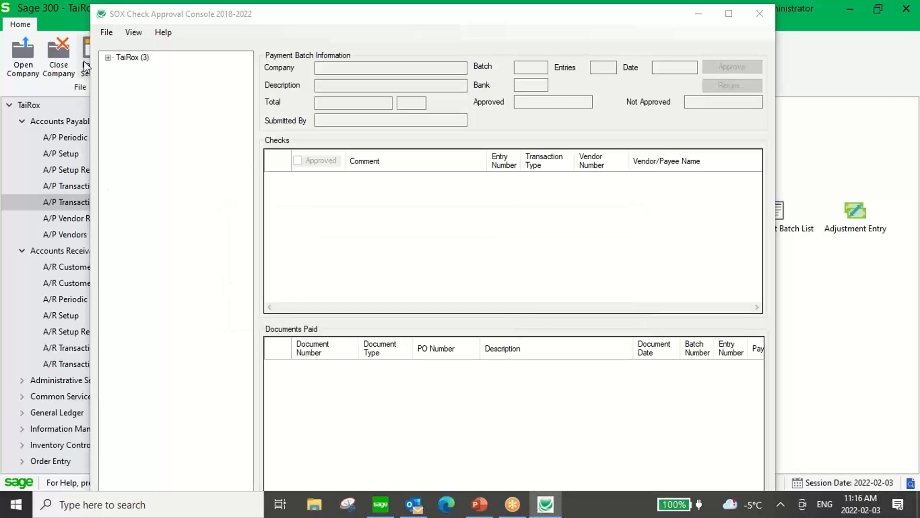
Expand TaiRox, open the 'Safeguarding your Business' batch 60, and maximize the console.
{"action": "left_click", "coordinate": [108, 57]}
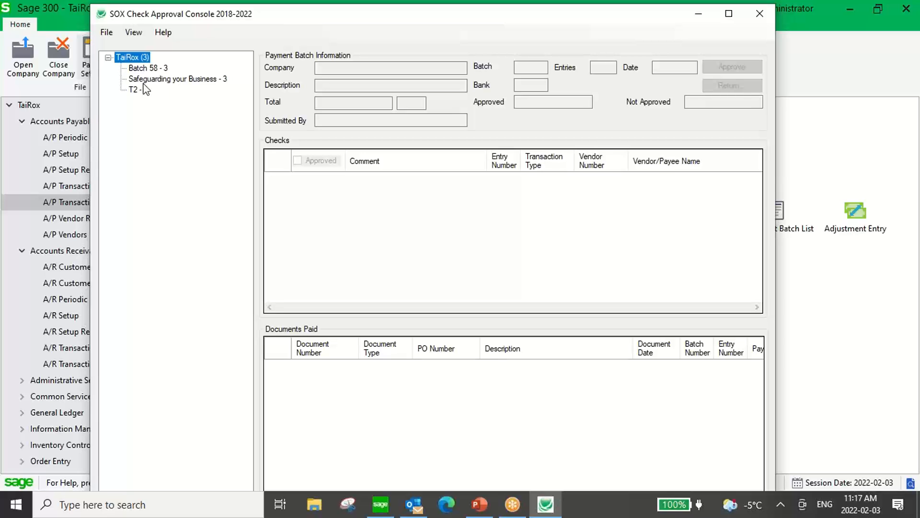
{"action": "left_click", "coordinate": [173, 80]}
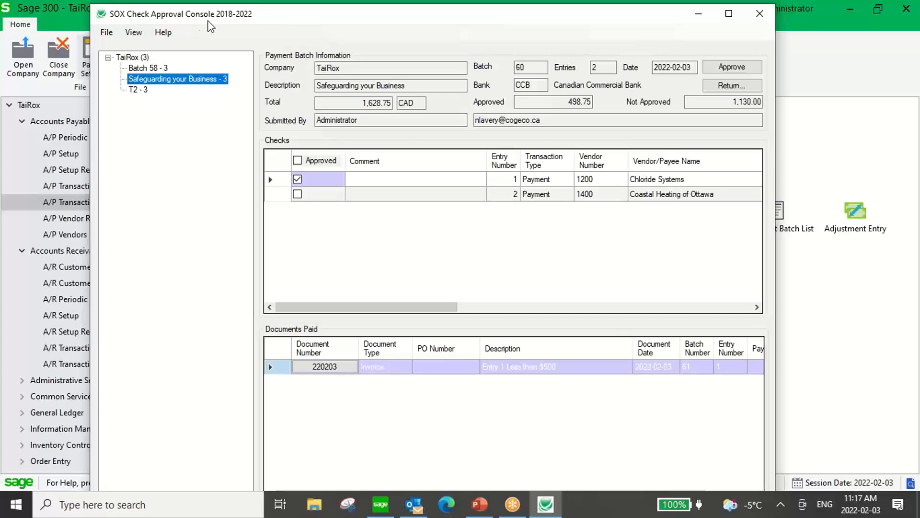
{"action": "double_click", "coordinate": [219, 14]}
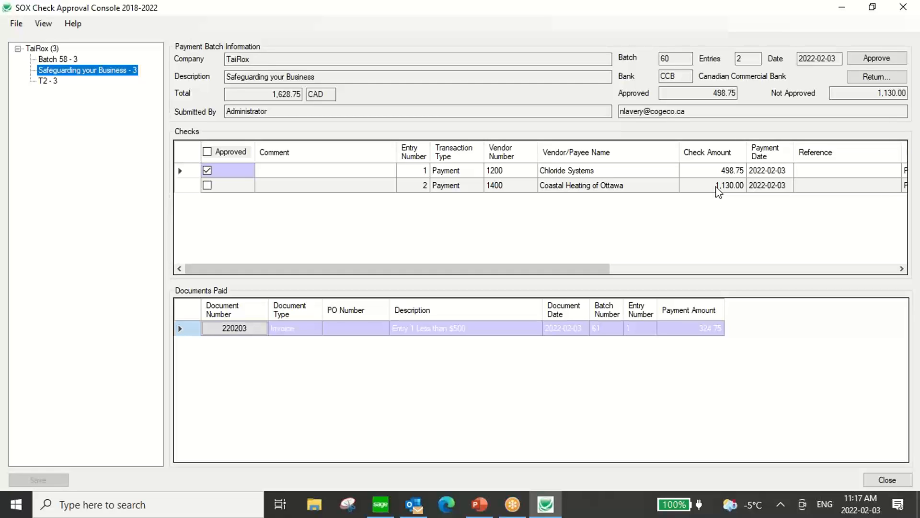
{"action": "left_click", "coordinate": [231, 329]}
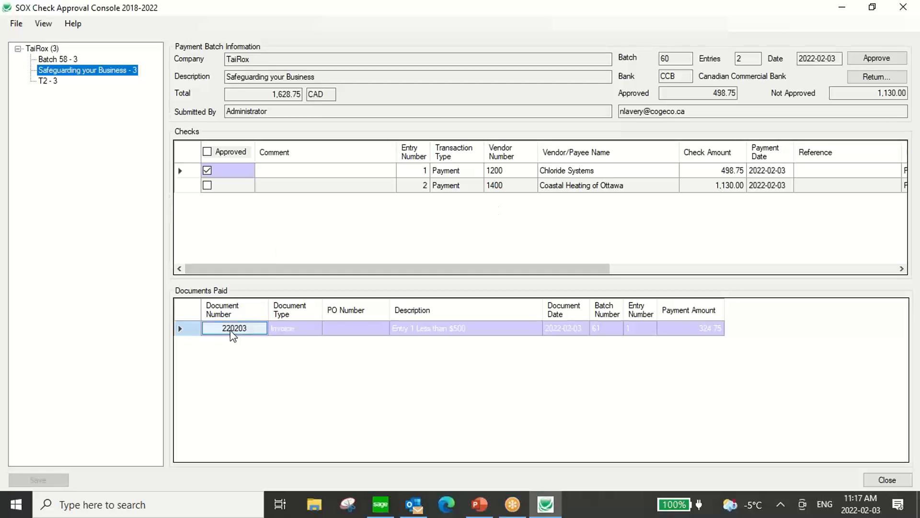
{"action": "double_click", "coordinate": [234, 329]}
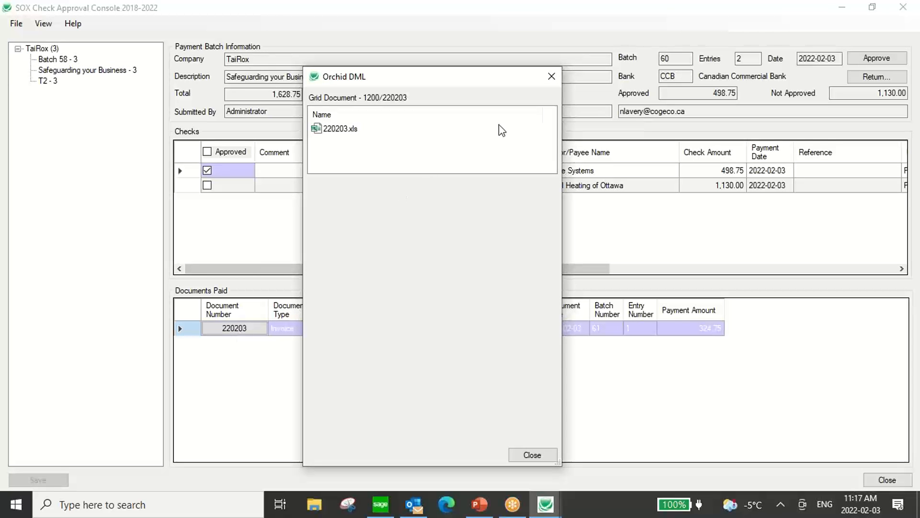
{"action": "left_click", "coordinate": [551, 76]}
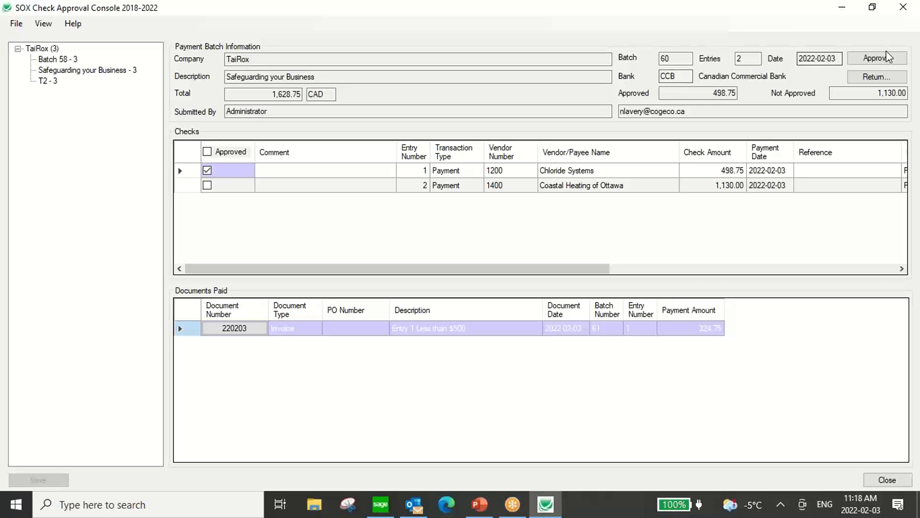
Approve the Coastal Heating of Ottawa check, save, and confirm approval of batch 60.
{"action": "left_click", "coordinate": [207, 186]}
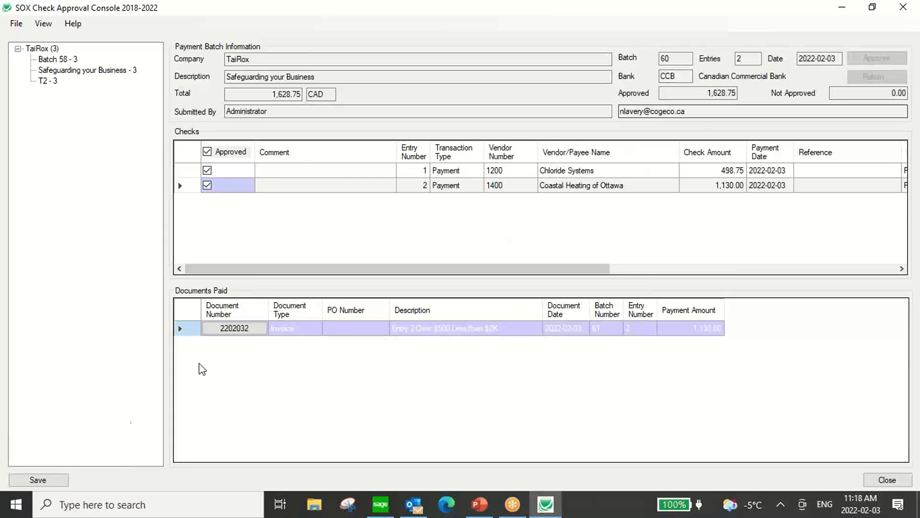
{"action": "left_click", "coordinate": [46, 479]}
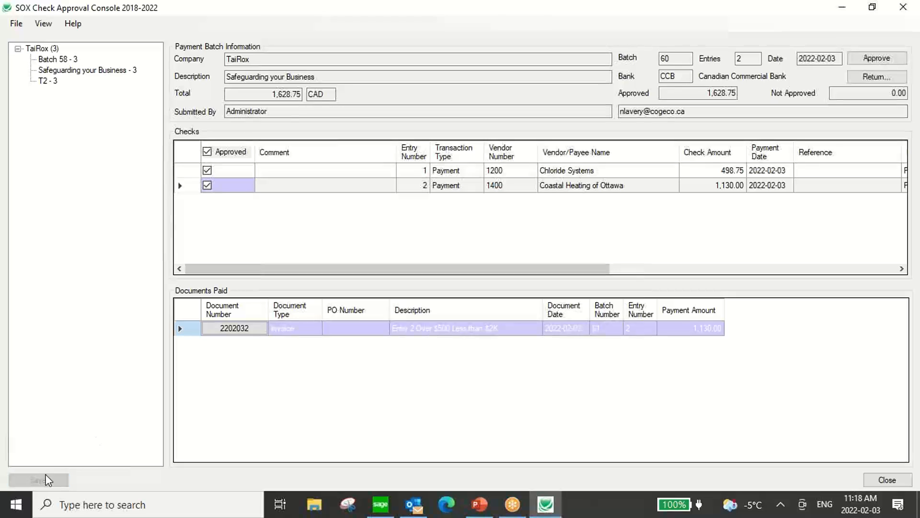
{"action": "left_click", "coordinate": [877, 58]}
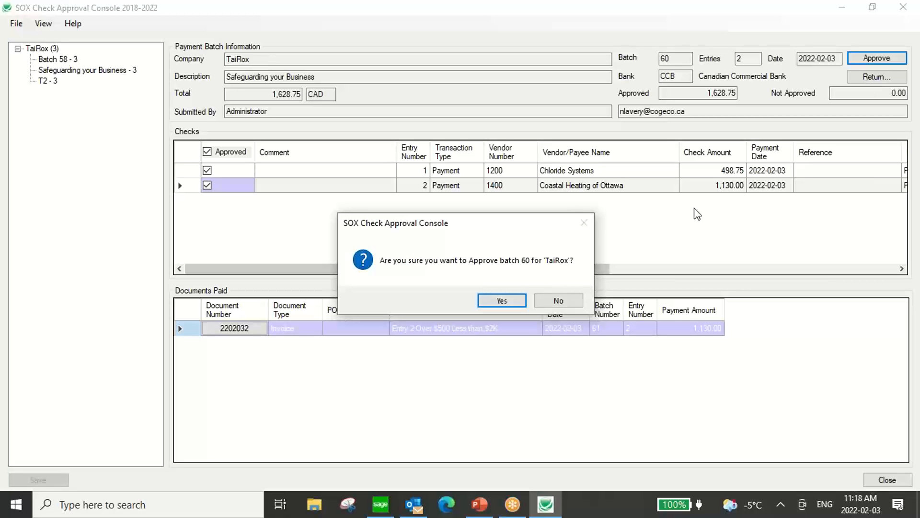
{"action": "left_click", "coordinate": [511, 302]}
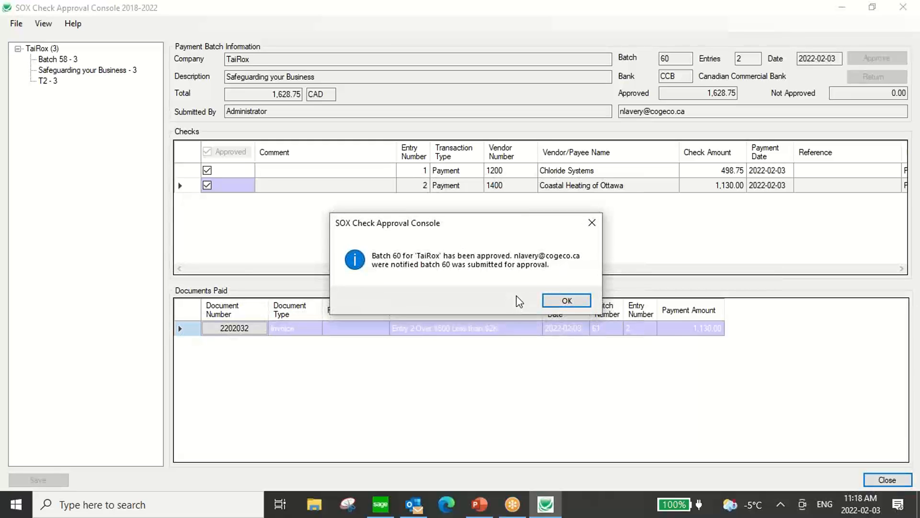
{"action": "left_click", "coordinate": [565, 302]}
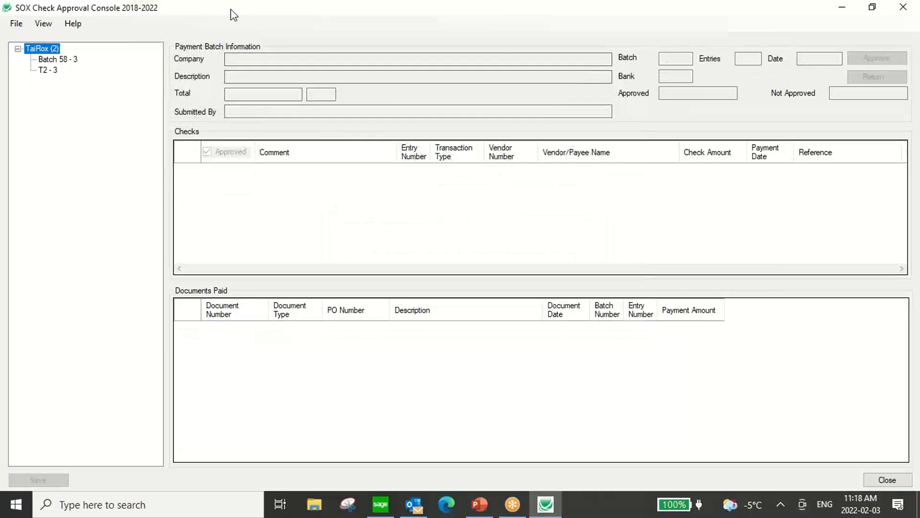
{"action": "left_click_drag", "start_coordinate": [232, 14], "coordinate": [206, 50]}
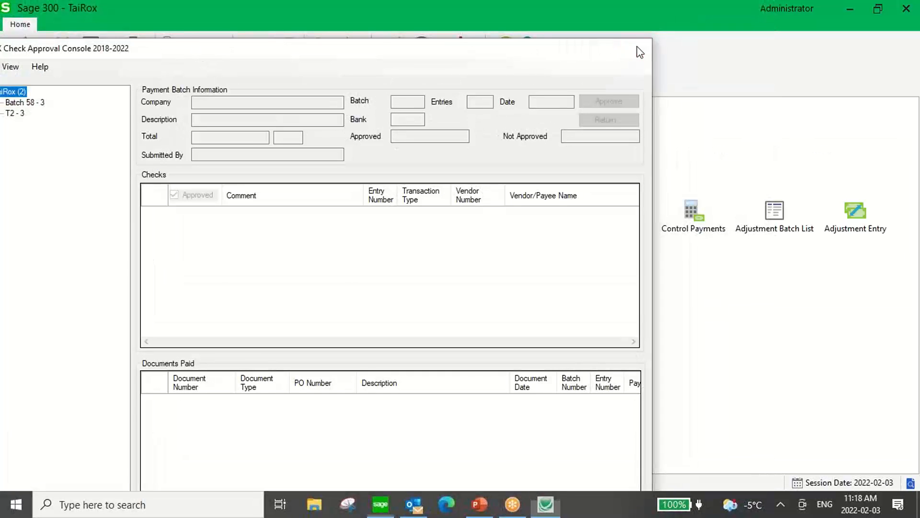
Reopen the console as the controller and open the 'Safeguarding your Business' batch maximized.
{"action": "left_click", "coordinate": [636, 45]}
{"action": "left_click", "coordinate": [16, 504]}
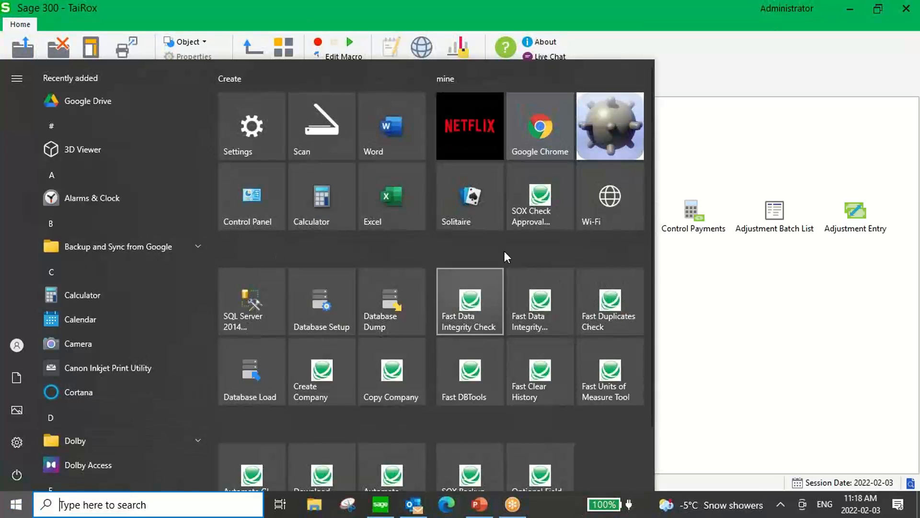
{"action": "left_click", "coordinate": [531, 214]}
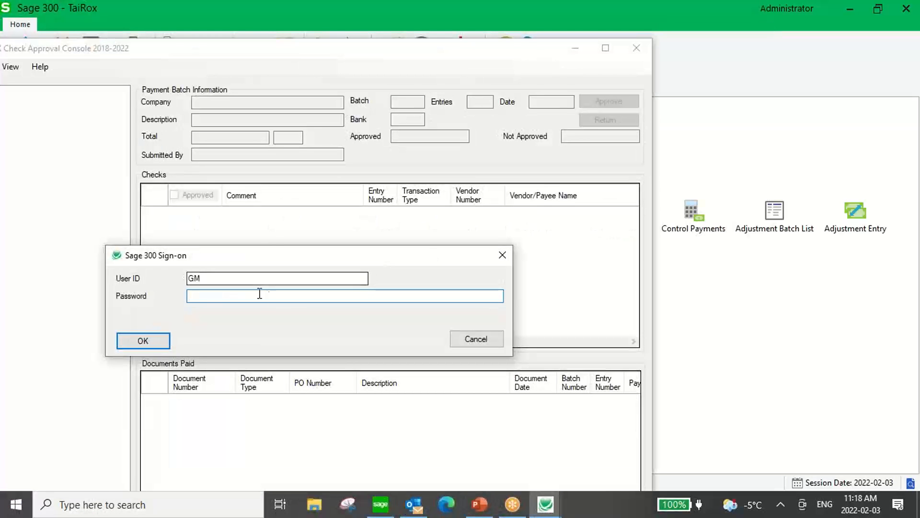
{"action": "key", "text": "shift+Tab"}
{"action": "type", "text": "CONTRO*"}
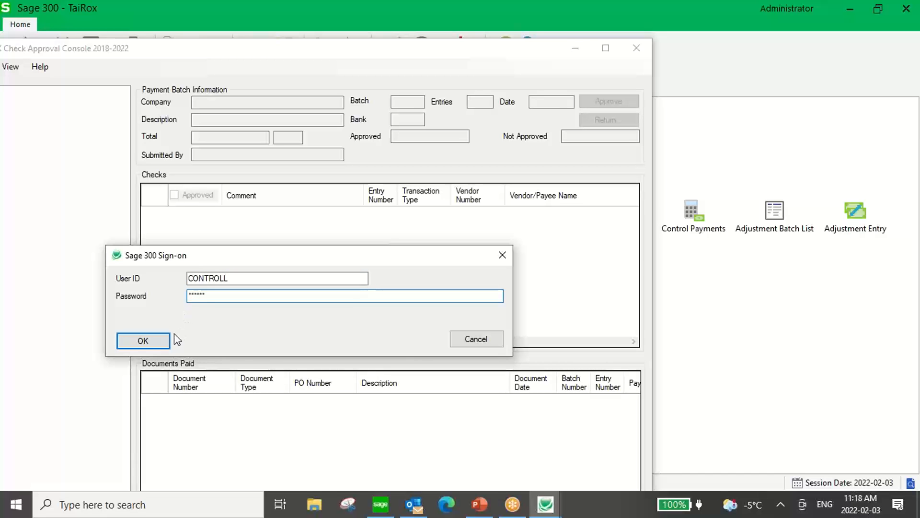
{"action": "left_click", "coordinate": [127, 341]}
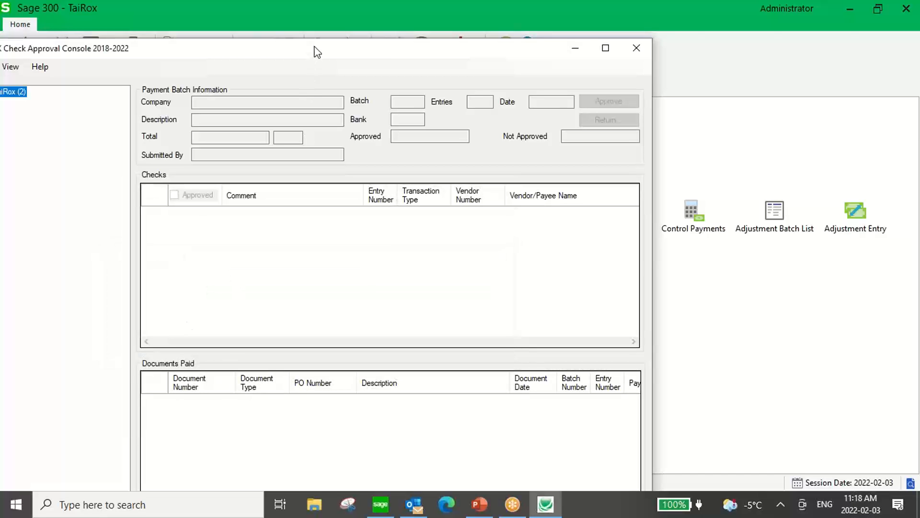
{"action": "double_click", "coordinate": [312, 52]}
{"action": "left_click", "coordinate": [21, 49]}
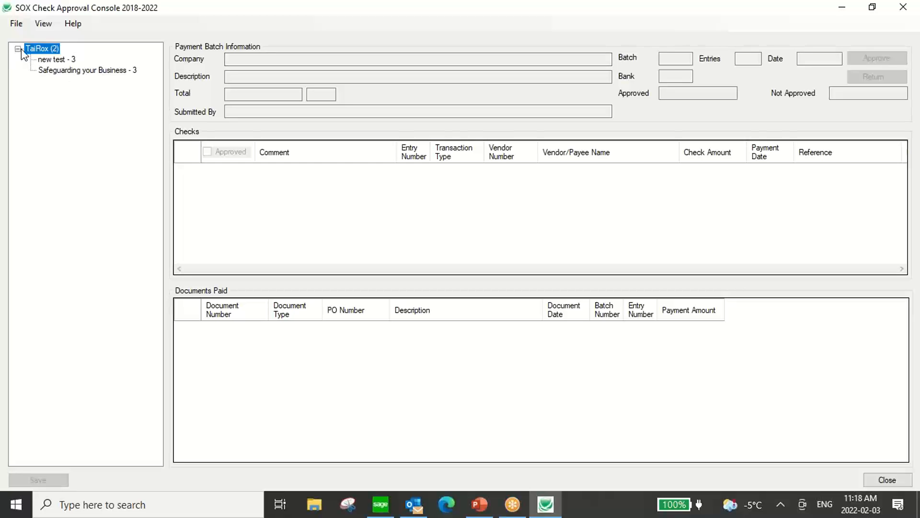
{"action": "left_click", "coordinate": [53, 71]}
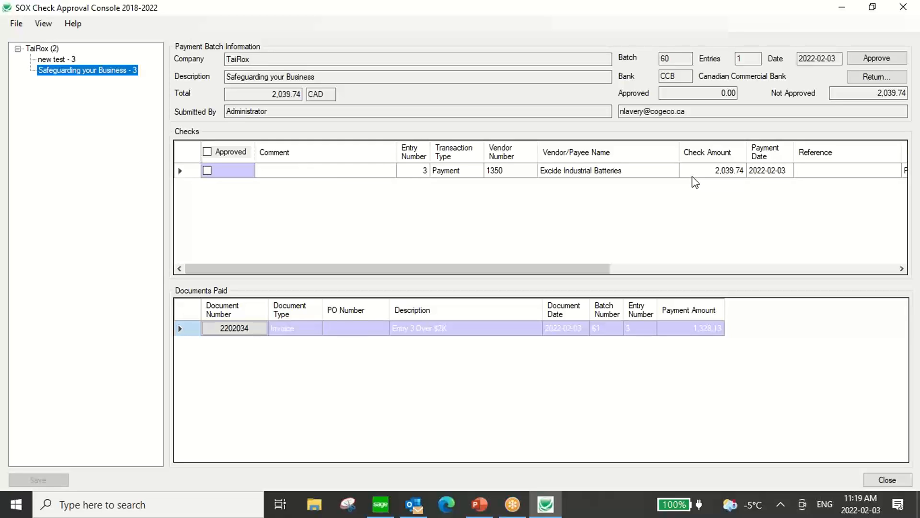
Approve the Exide Industrial Batteries check and batch 60, then close the console.
{"action": "left_click", "coordinate": [208, 171]}
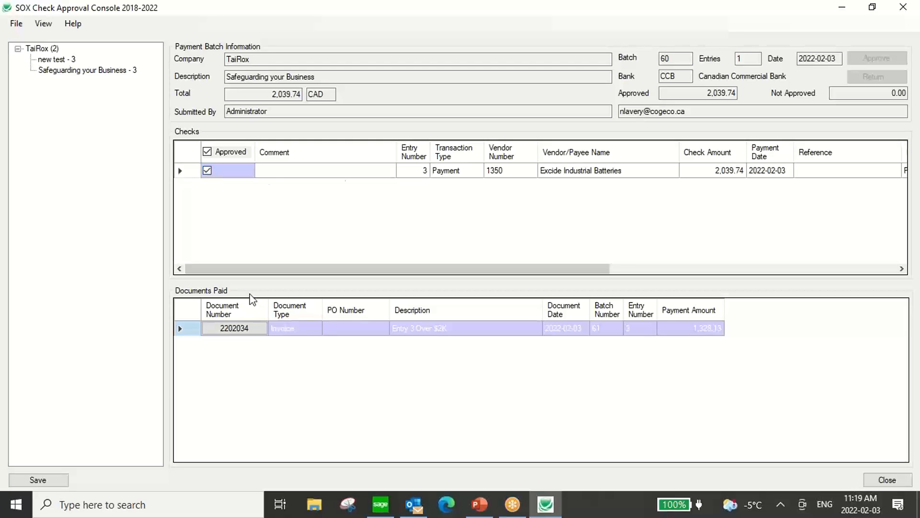
{"action": "left_click", "coordinate": [35, 481]}
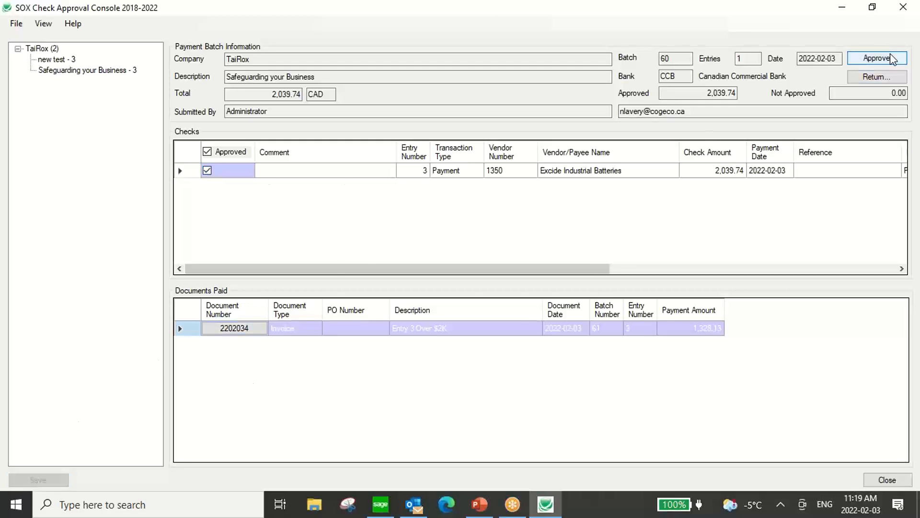
{"action": "left_click", "coordinate": [886, 56]}
{"action": "left_click", "coordinate": [503, 300]}
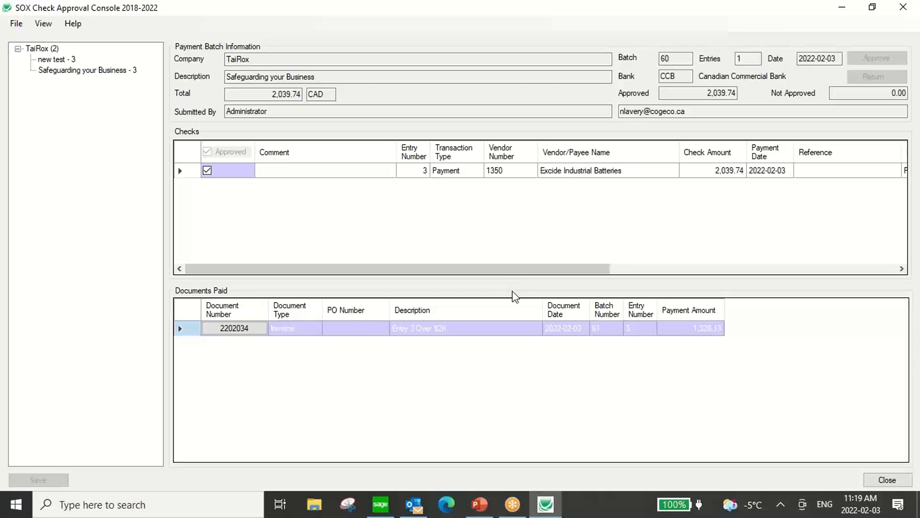
{"action": "left_click", "coordinate": [569, 301]}
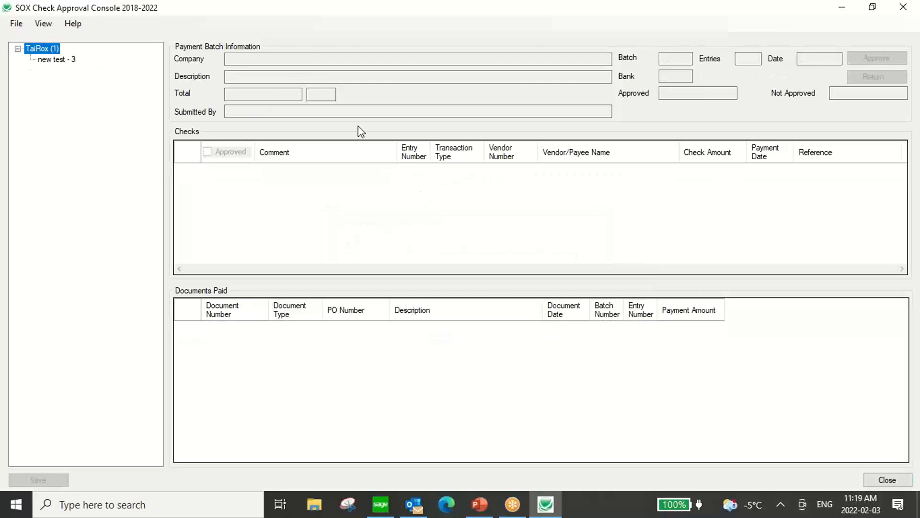
{"action": "double_click", "coordinate": [267, 11]}
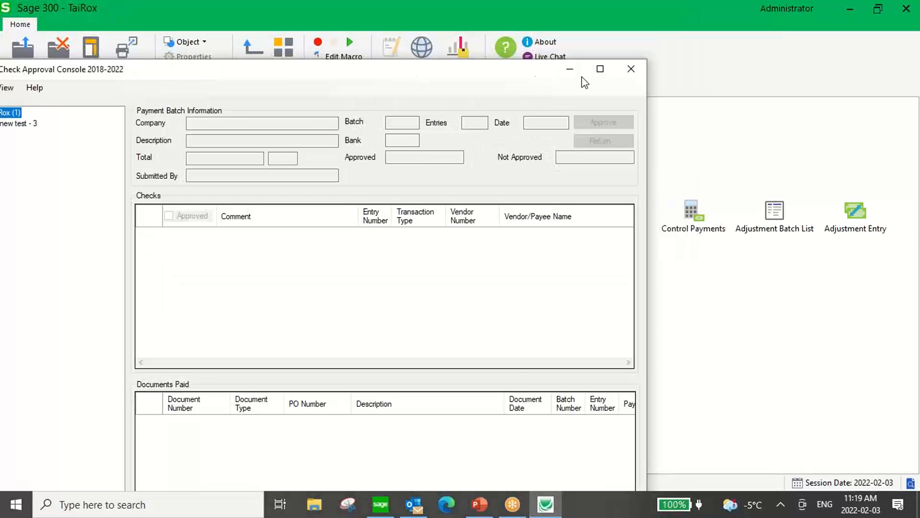
{"action": "left_click", "coordinate": [631, 68]}
Relaunch the console, sign on as CEO, and open the 'Safeguarding your Business' batch.
{"action": "left_click", "coordinate": [17, 504]}
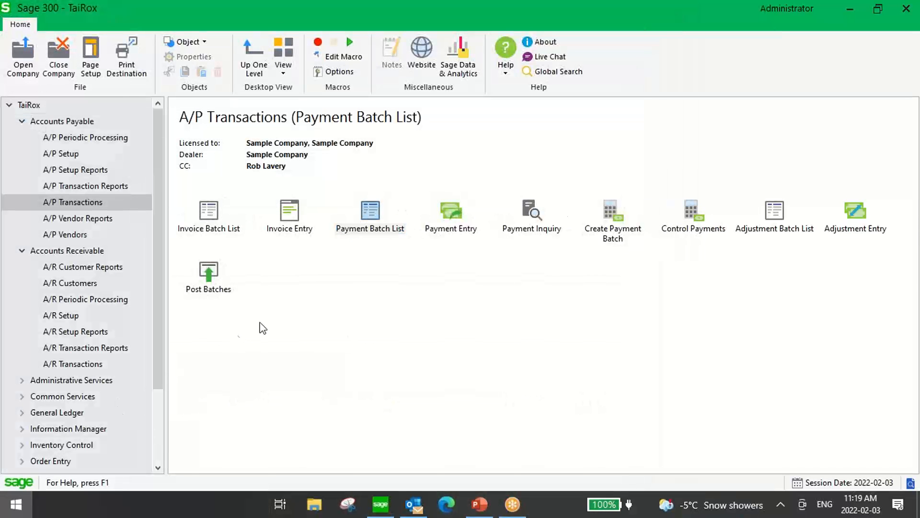
{"action": "left_click", "coordinate": [531, 202]}
{"action": "left_click_drag", "start_coordinate": [312, 298], "coordinate": [117, 300]}
{"action": "type", "text": "CEO"}
{"action": "key", "text": "Tab"}
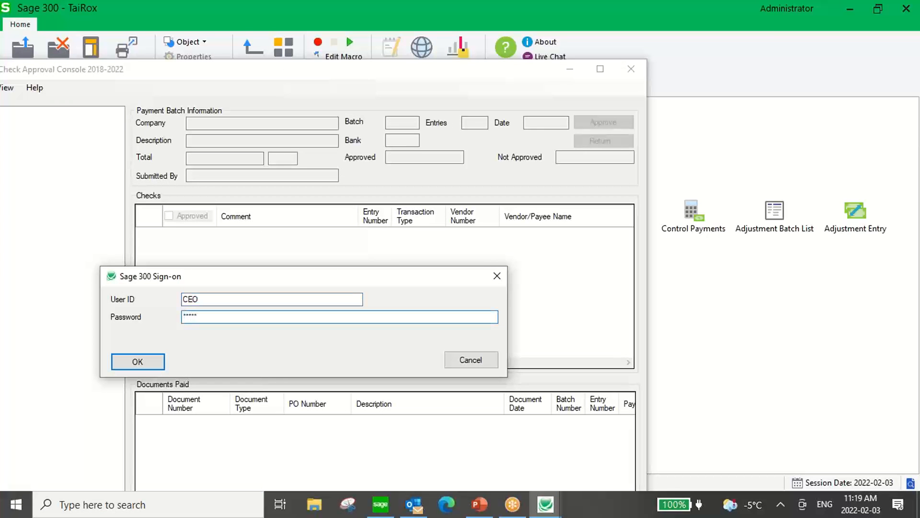
{"action": "left_click", "coordinate": [114, 362]}
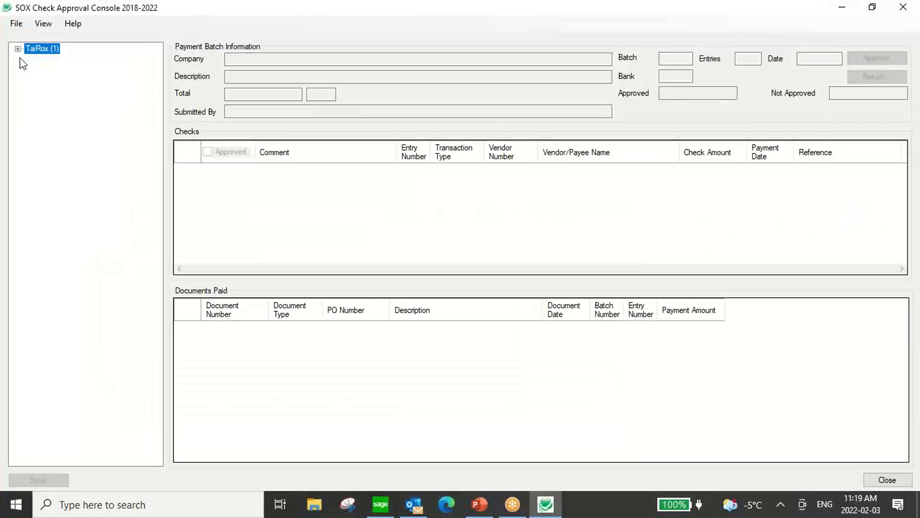
{"action": "left_click", "coordinate": [20, 50]}
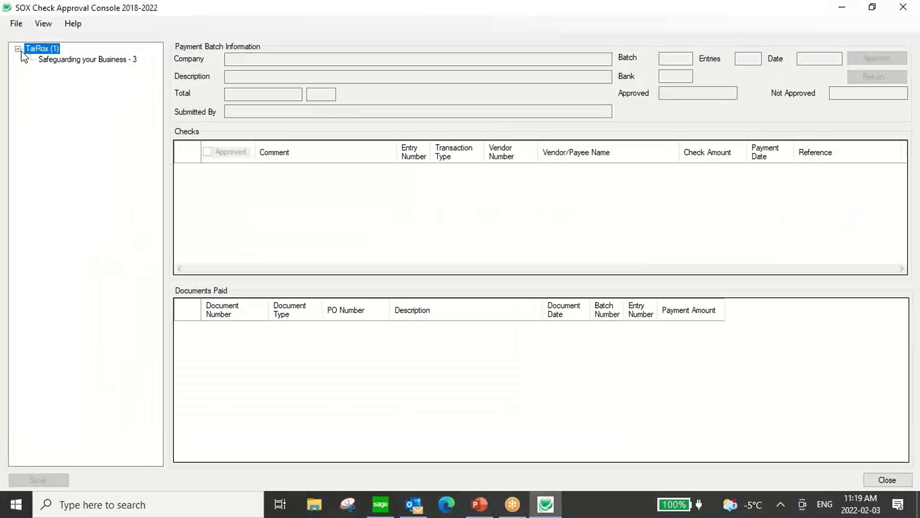
{"action": "left_click", "coordinate": [48, 60]}
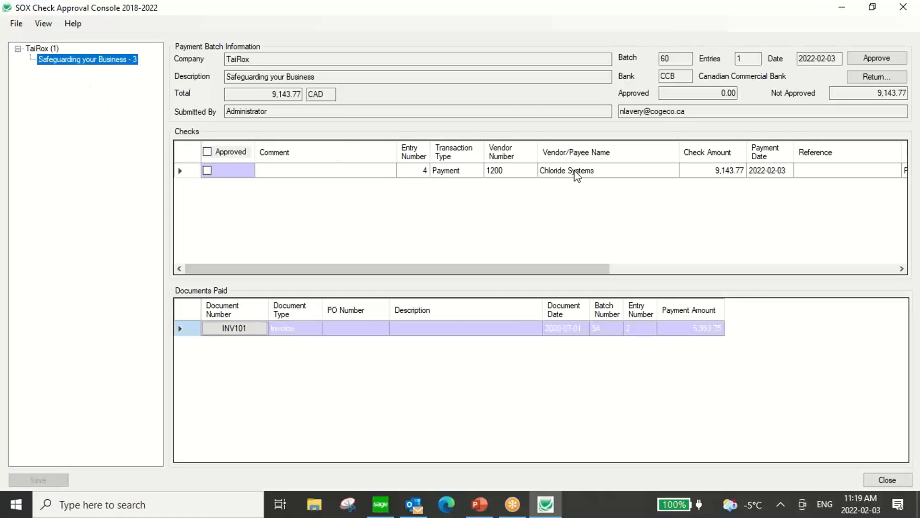
Try approving batch 60 with the Chloride Systems check unapproved, dismissing the missing-comment error.
{"action": "left_click", "coordinate": [207, 171]}
{"action": "left_click", "coordinate": [207, 171]}
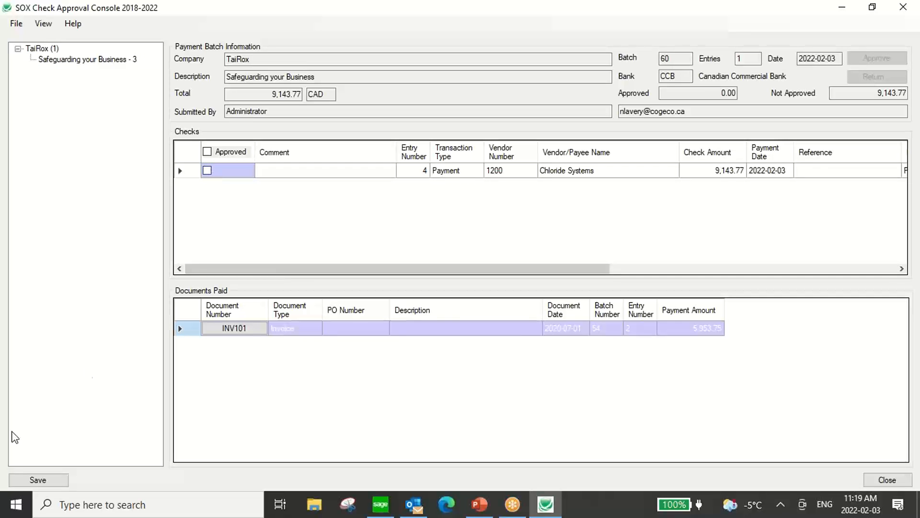
{"action": "left_click", "coordinate": [39, 481]}
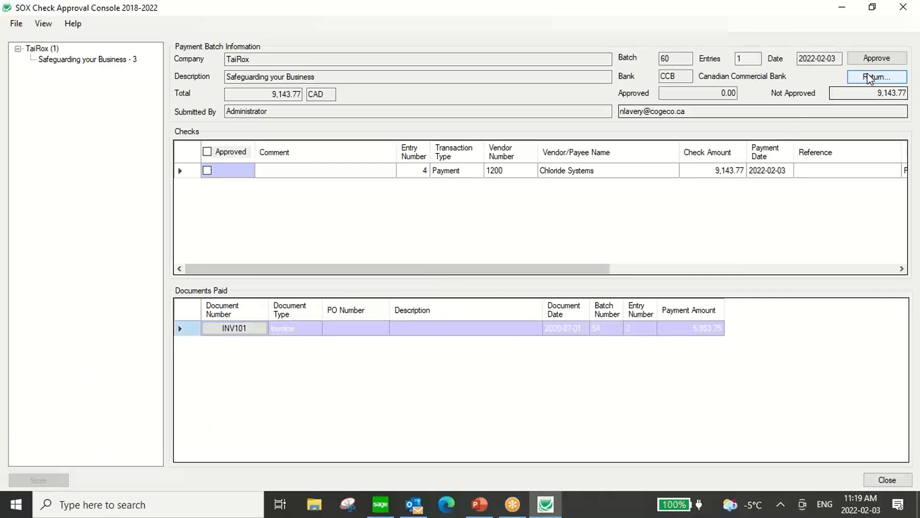
{"action": "left_click", "coordinate": [869, 53]}
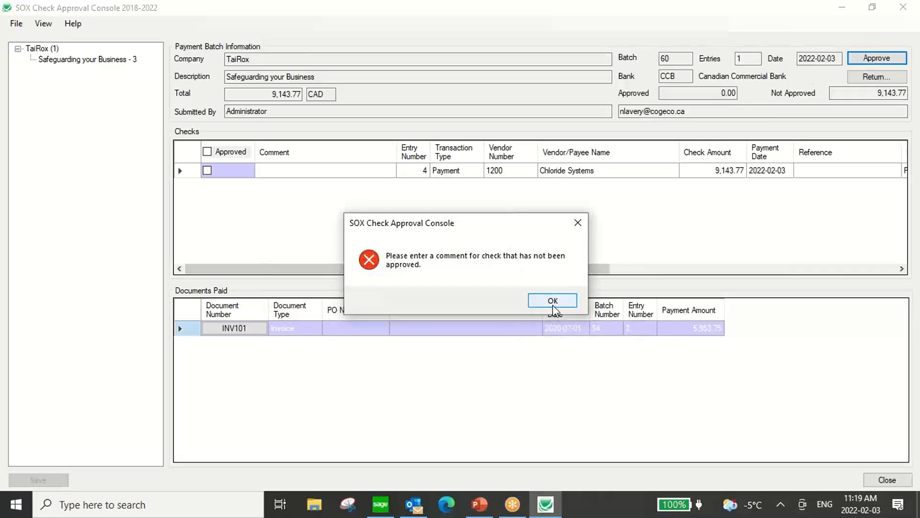
{"action": "left_click", "coordinate": [553, 300]}
{"action": "left_click", "coordinate": [208, 170]}
Approve the Chloride Systems check and batch 60, then close the console.
{"action": "left_click", "coordinate": [208, 171]}
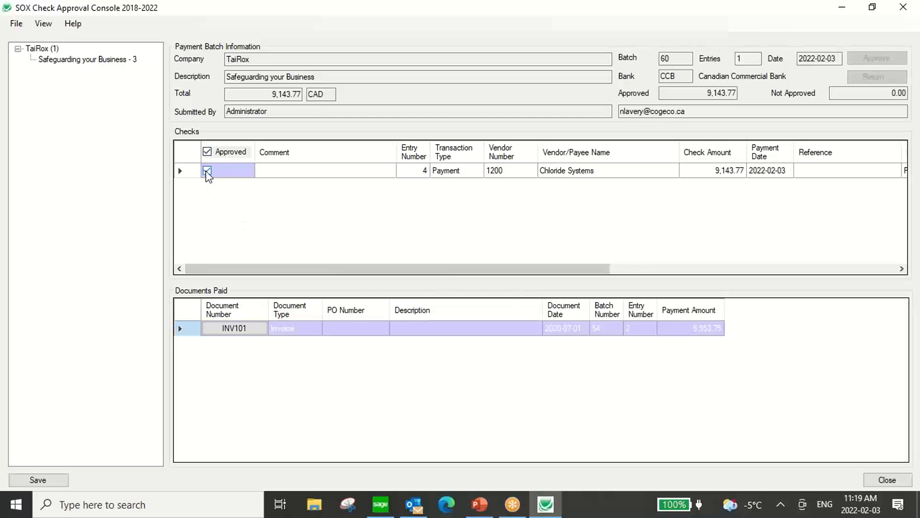
{"action": "left_click", "coordinate": [57, 479]}
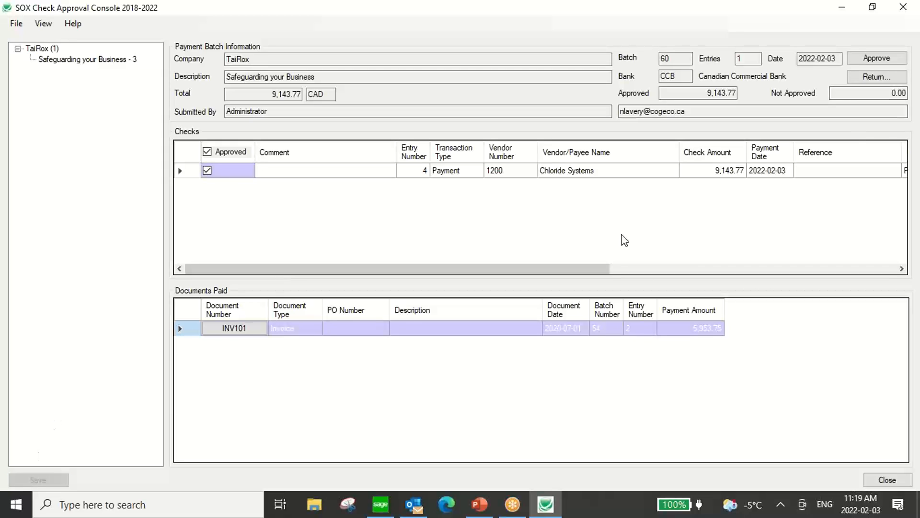
{"action": "left_click", "coordinate": [884, 58]}
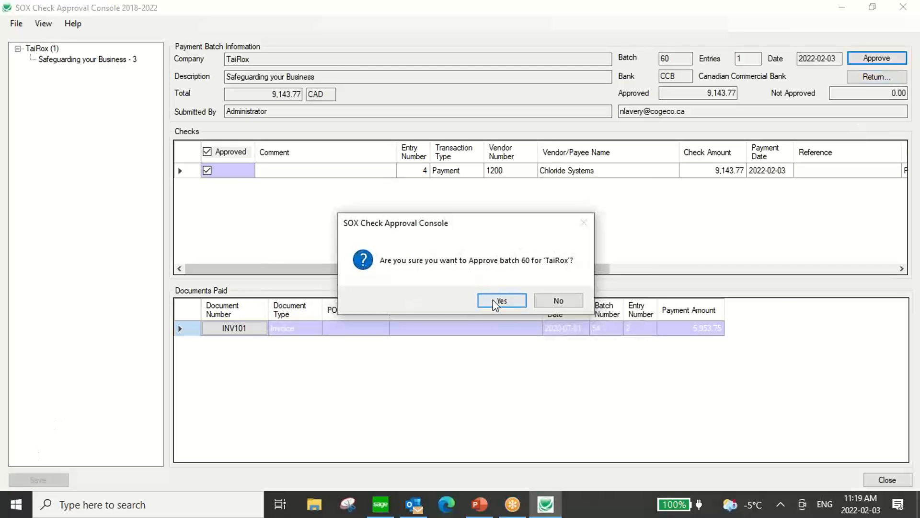
{"action": "left_click", "coordinate": [492, 300]}
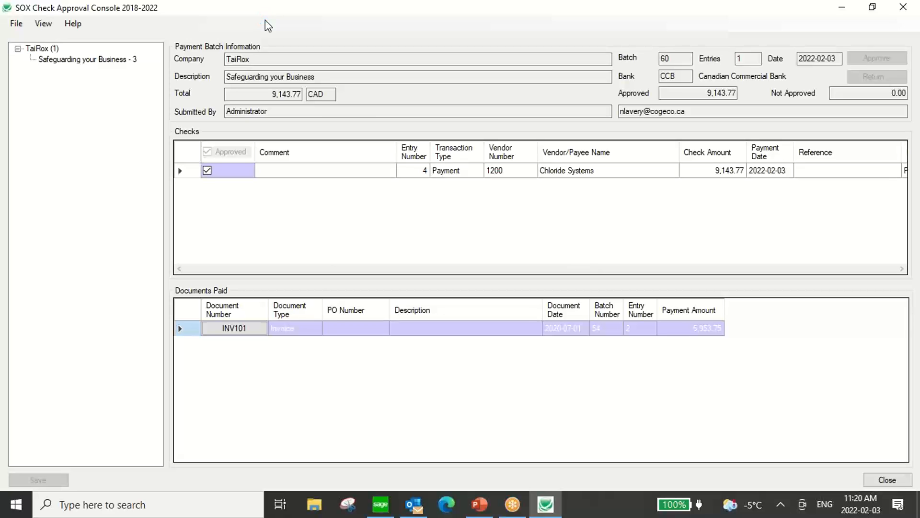
{"action": "left_click", "coordinate": [566, 301]}
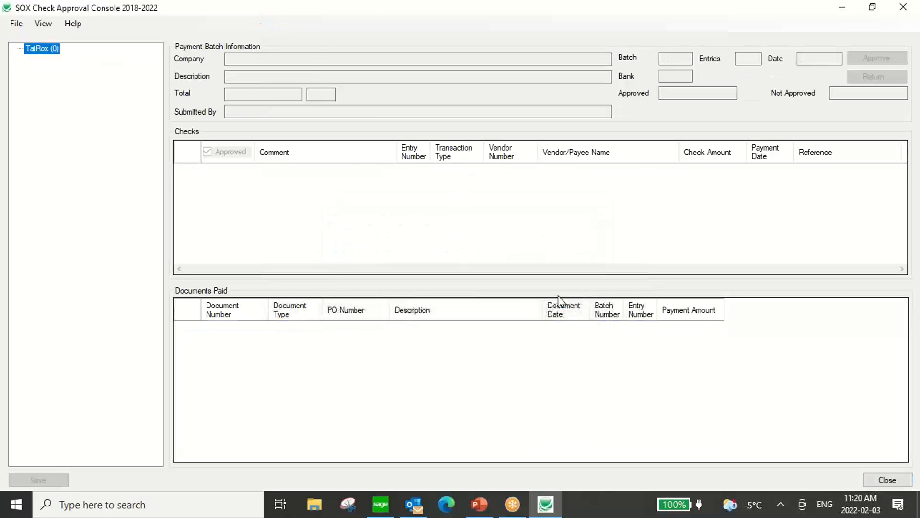
{"action": "double_click", "coordinate": [232, 8]}
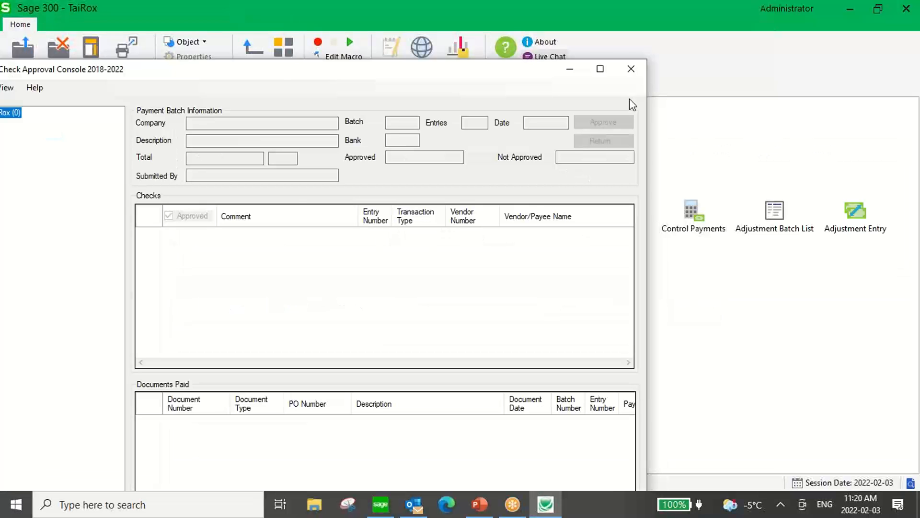
{"action": "left_click", "coordinate": [631, 69]}
Open the Payment Batch List and print batch 60's checks to a preview.
{"action": "double_click", "coordinate": [369, 213]}
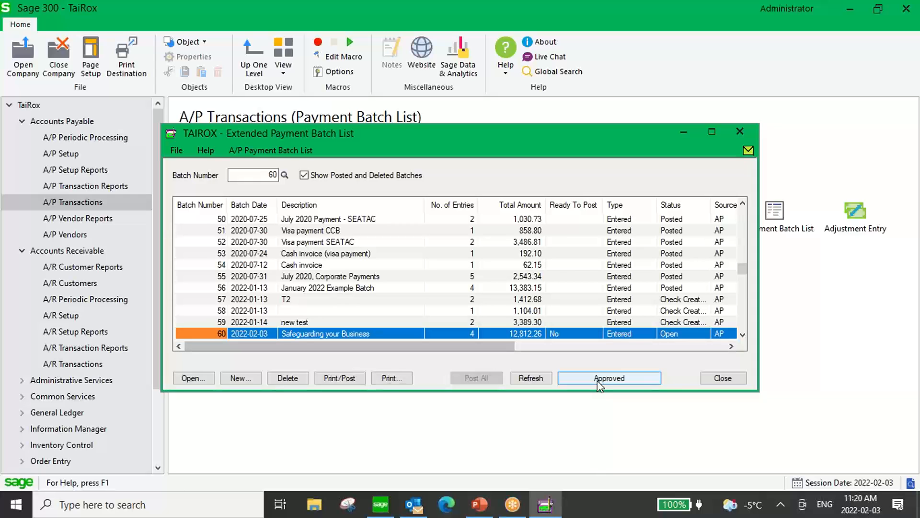
{"action": "left_click", "coordinate": [343, 377]}
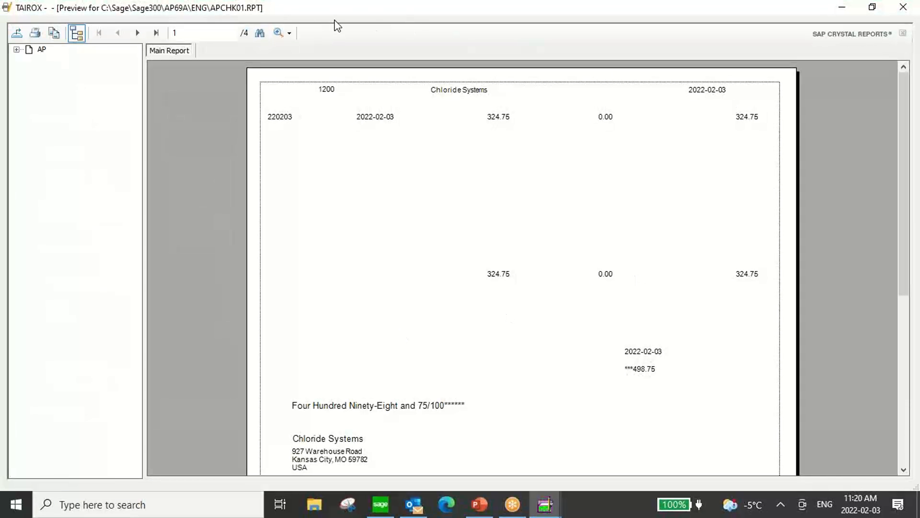
Close the check preview, confirm the checks printed, post batch 60, and close the batch list.
{"action": "double_click", "coordinate": [263, 6]}
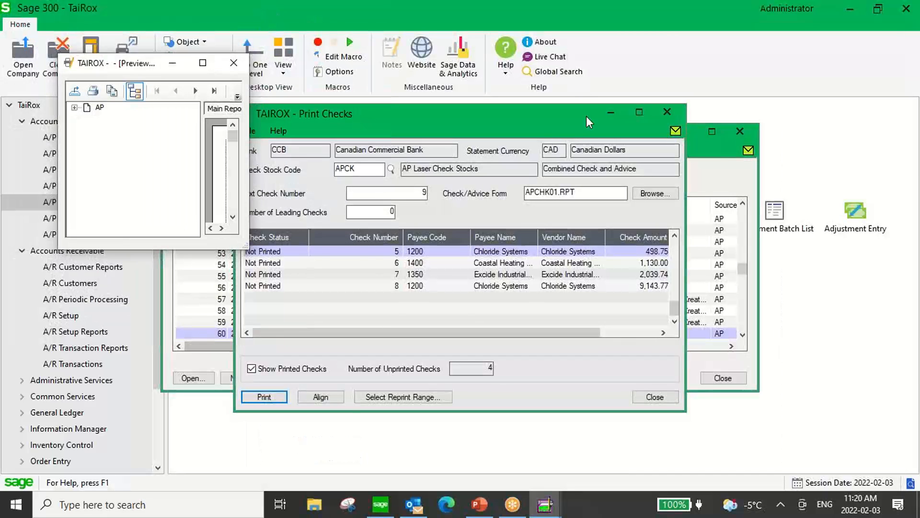
{"action": "left_click", "coordinate": [234, 62]}
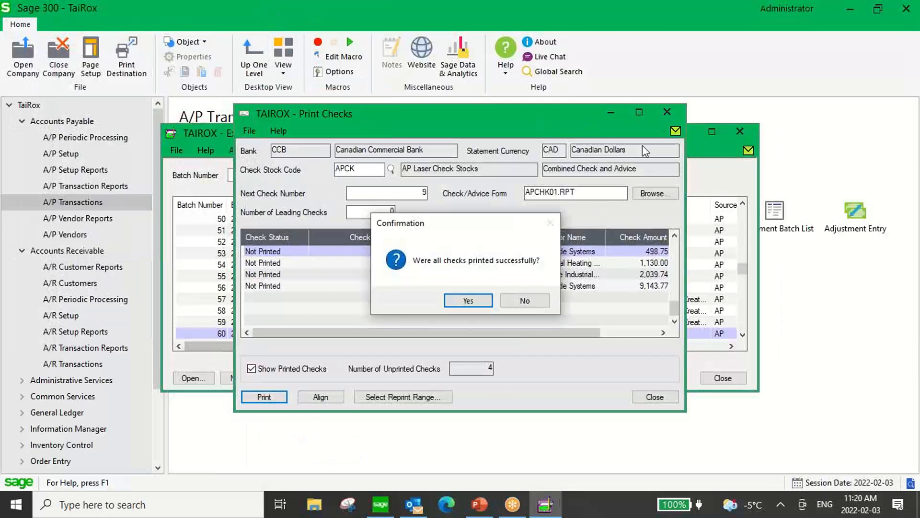
{"action": "left_click", "coordinate": [474, 300]}
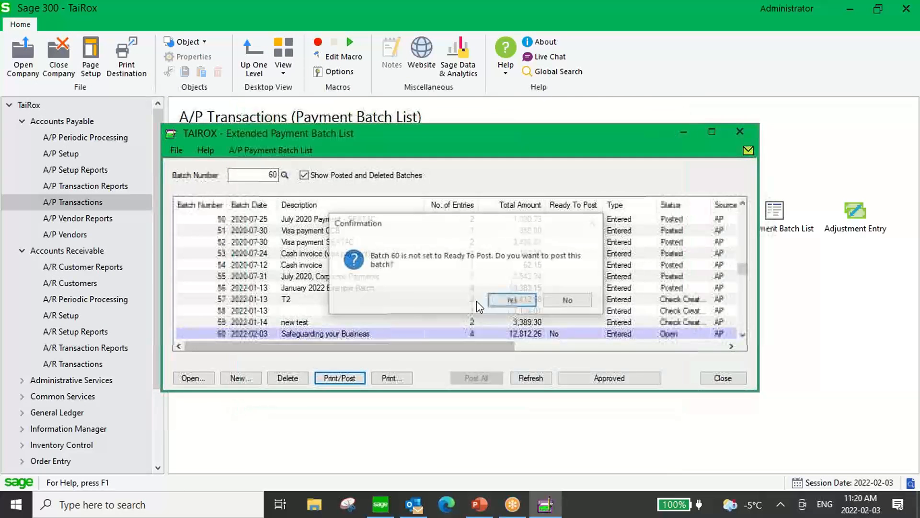
{"action": "left_click", "coordinate": [511, 299]}
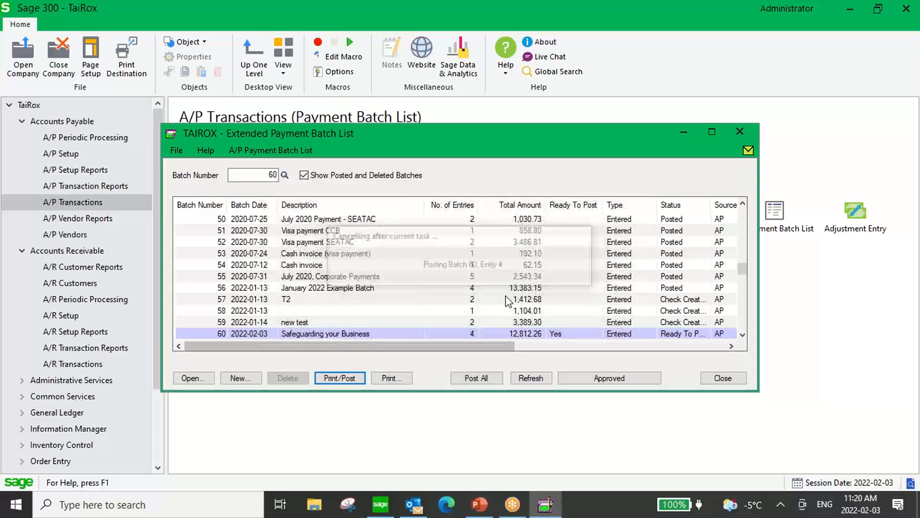
{"action": "left_click", "coordinate": [440, 375]}
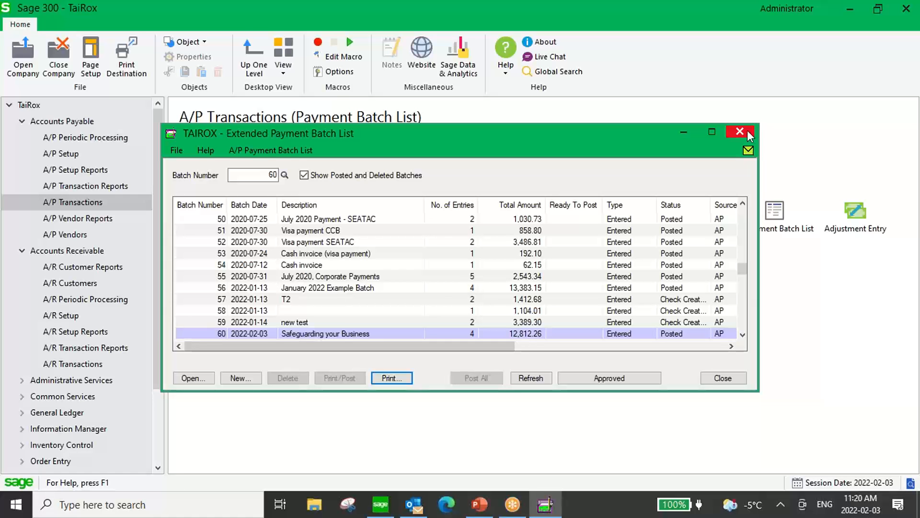
{"action": "left_click", "coordinate": [740, 133]}
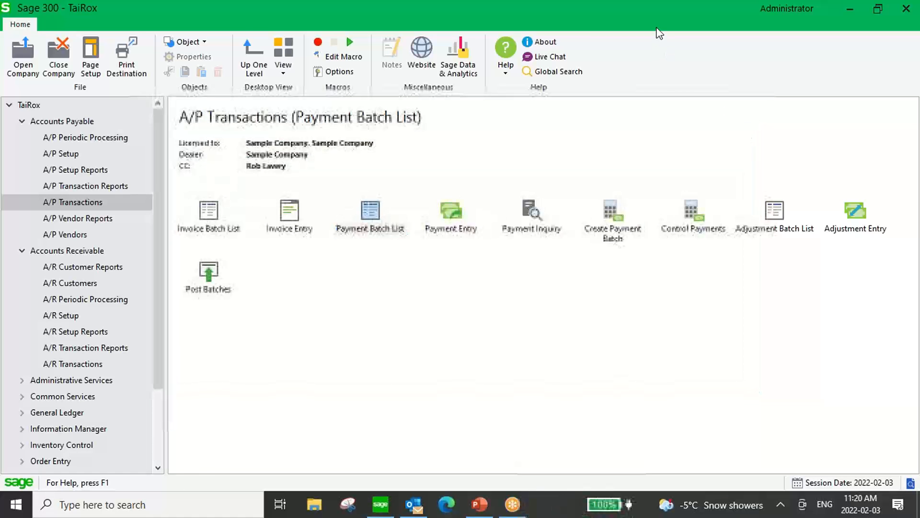
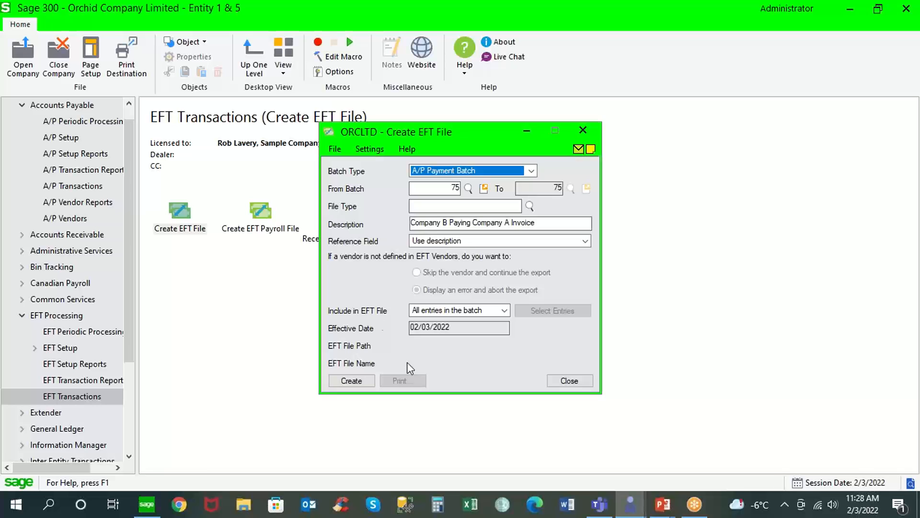
Expand the EFT Setup functions in the navigation tree.
{"action": "left_click", "coordinate": [74, 354]}
Open EFT Options to review the A/P export settings, such as selective payments allowed.
{"action": "double_click", "coordinate": [185, 234]}
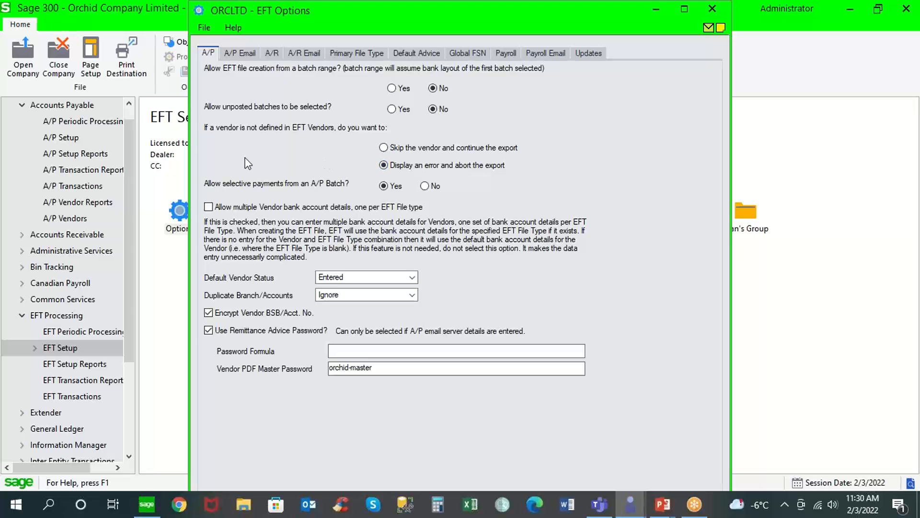
Change vendor 1200 Chloride Systems' payment code from CHECKUSD to EFT.
{"action": "left_click", "coordinate": [87, 217]}
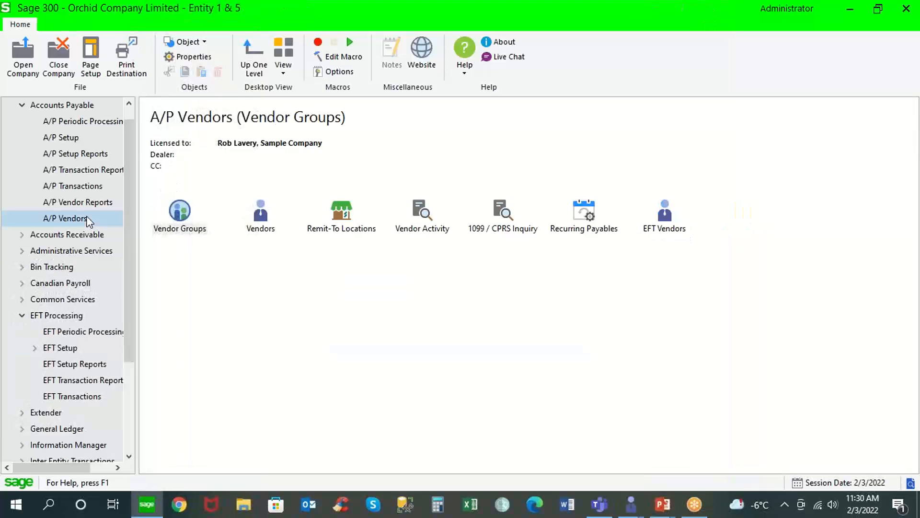
{"action": "double_click", "coordinate": [262, 216]}
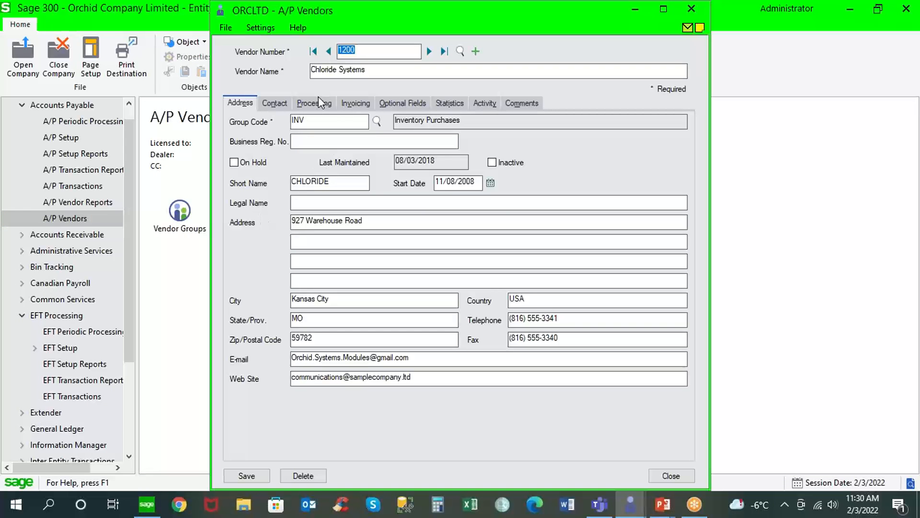
{"action": "left_click", "coordinate": [317, 103]}
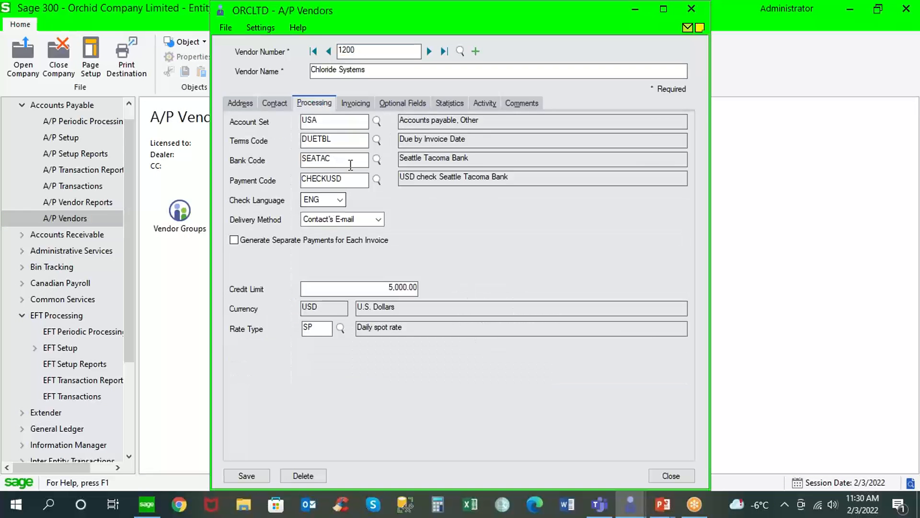
{"action": "left_click_drag", "start_coordinate": [345, 180], "coordinate": [265, 186]}
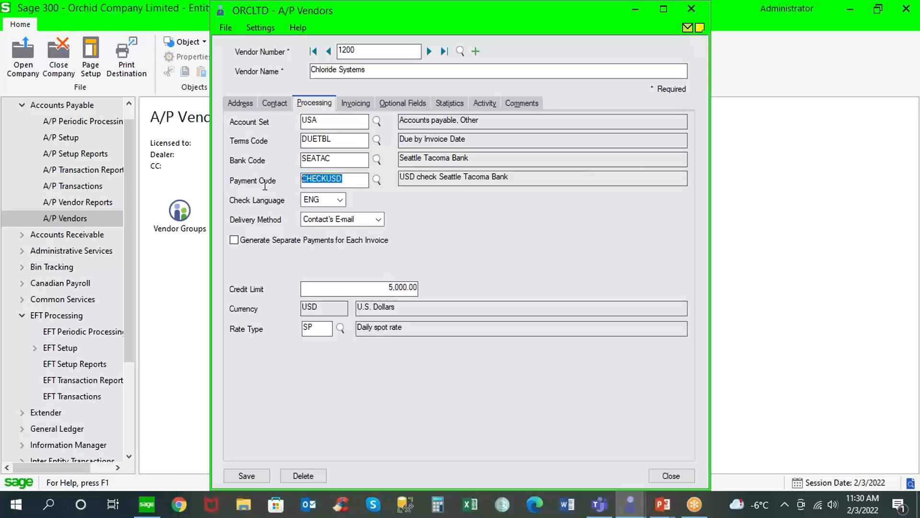
{"action": "type", "text": "EFT"}
Review the Create Payment Batch criteria, with payment codes starting at EFT.
{"action": "left_click", "coordinate": [97, 189]}
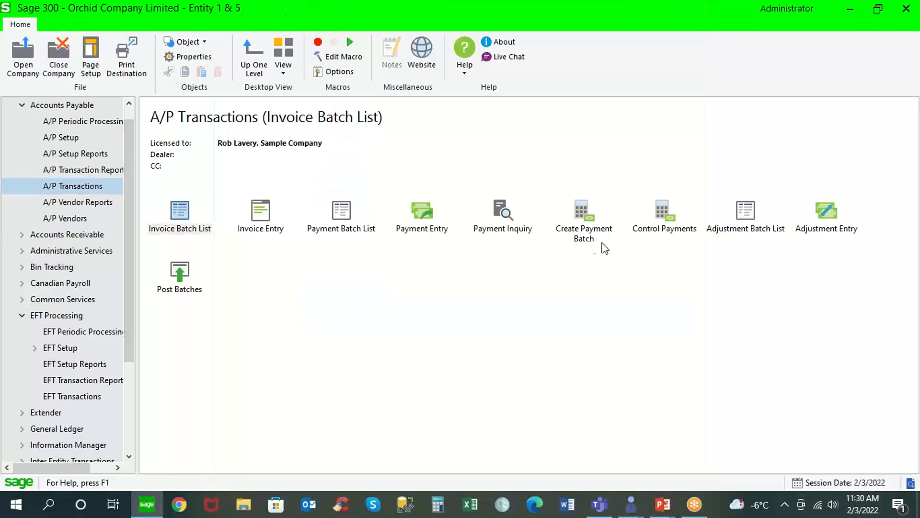
{"action": "left_click", "coordinate": [580, 220]}
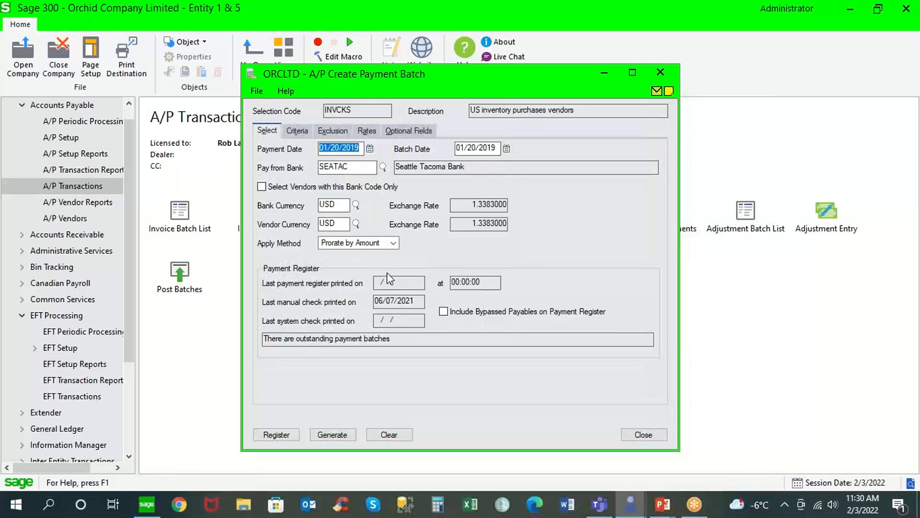
{"action": "left_click", "coordinate": [298, 136]}
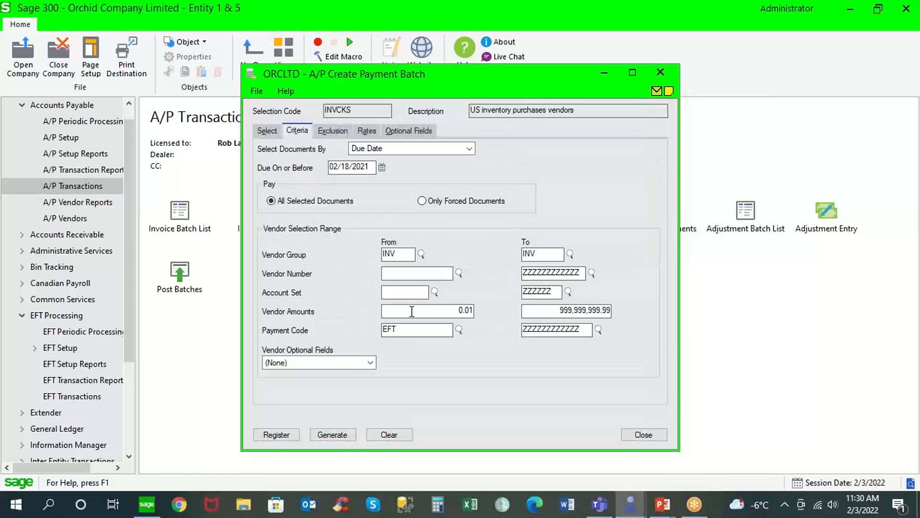
{"action": "left_click_drag", "start_coordinate": [399, 329], "coordinate": [354, 325]}
Review bank CCB's check stocks, including CPCHK Payroll EFT Check and APCK AP Laser Check, then close.
{"action": "left_click", "coordinate": [22, 299]}
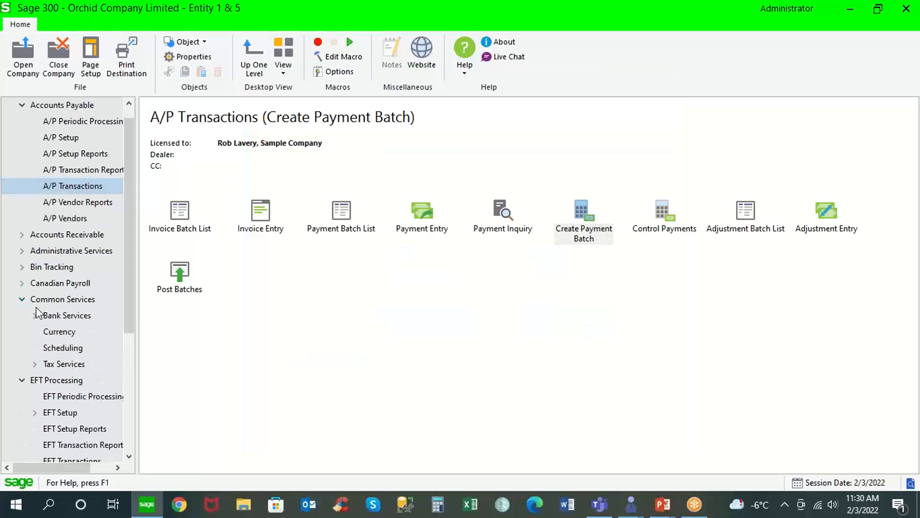
{"action": "left_click", "coordinate": [59, 318]}
{"action": "left_click", "coordinate": [184, 221]}
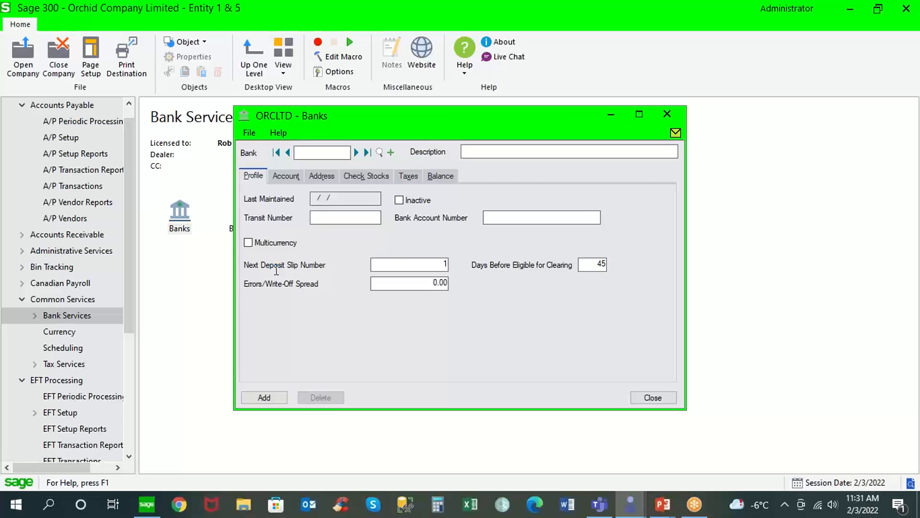
{"action": "left_click", "coordinate": [356, 153]}
{"action": "left_click", "coordinate": [373, 175]}
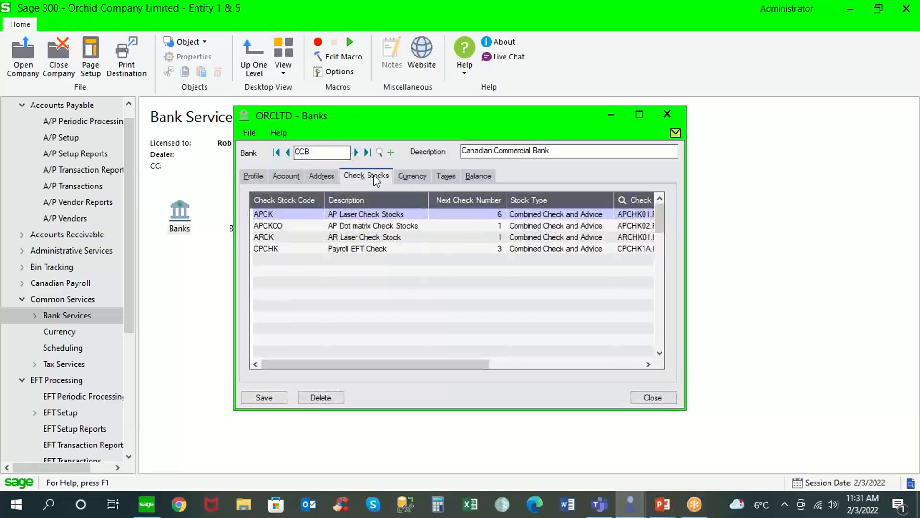
{"action": "left_click", "coordinate": [298, 248]}
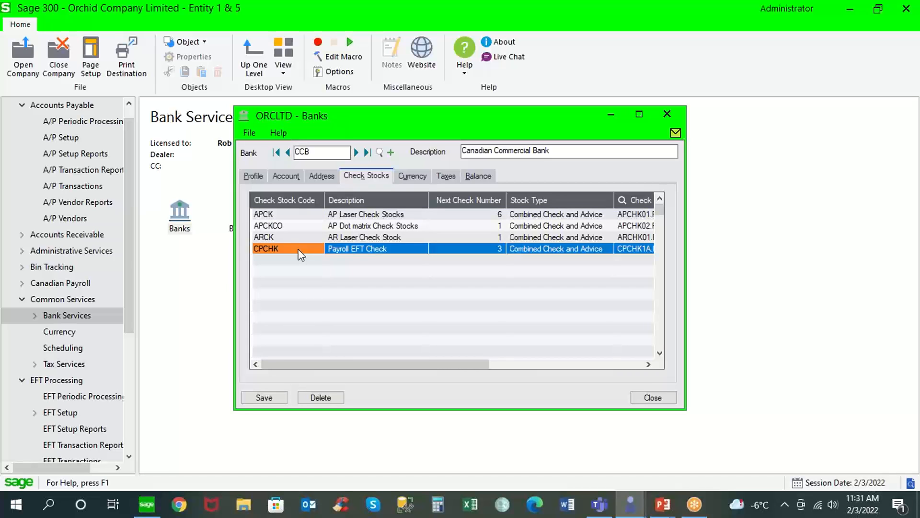
{"action": "left_click", "coordinate": [292, 218]}
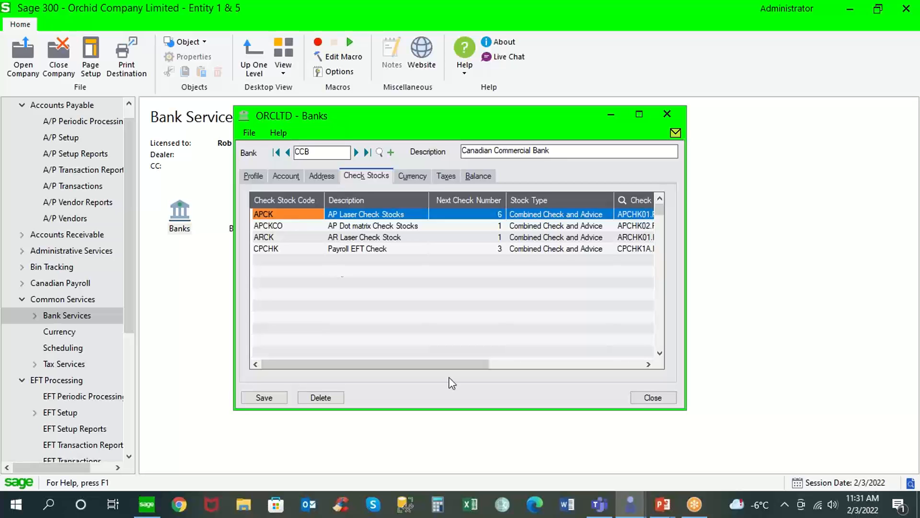
{"action": "left_click_drag", "start_coordinate": [456, 367], "coordinate": [566, 367]}
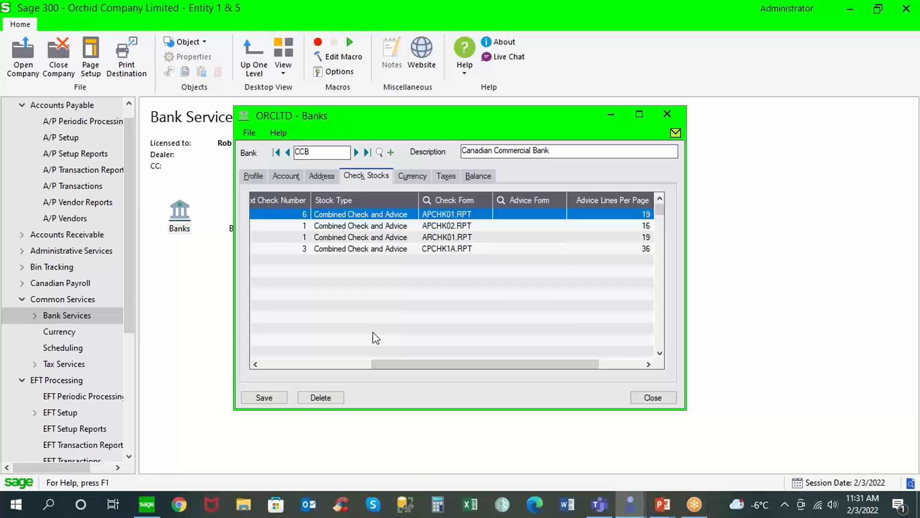
{"action": "left_click_drag", "start_coordinate": [386, 364], "coordinate": [267, 366]}
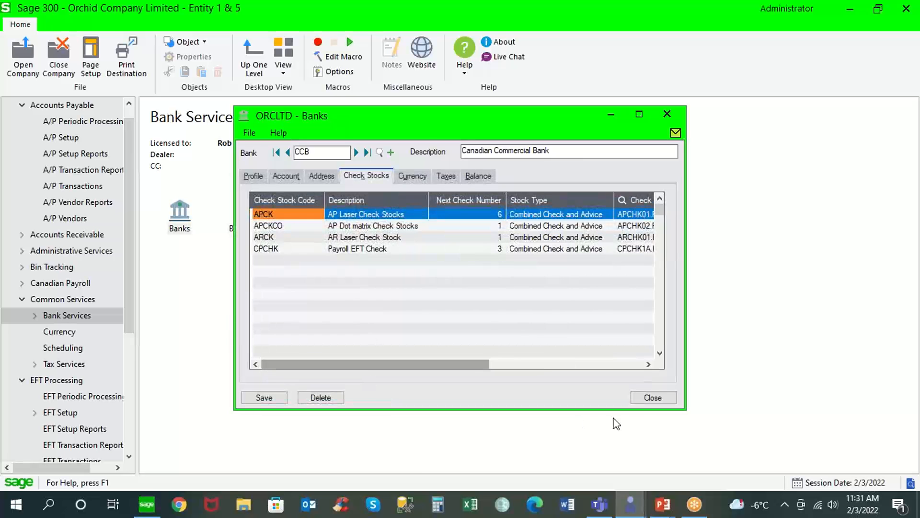
{"action": "left_click", "coordinate": [650, 398]}
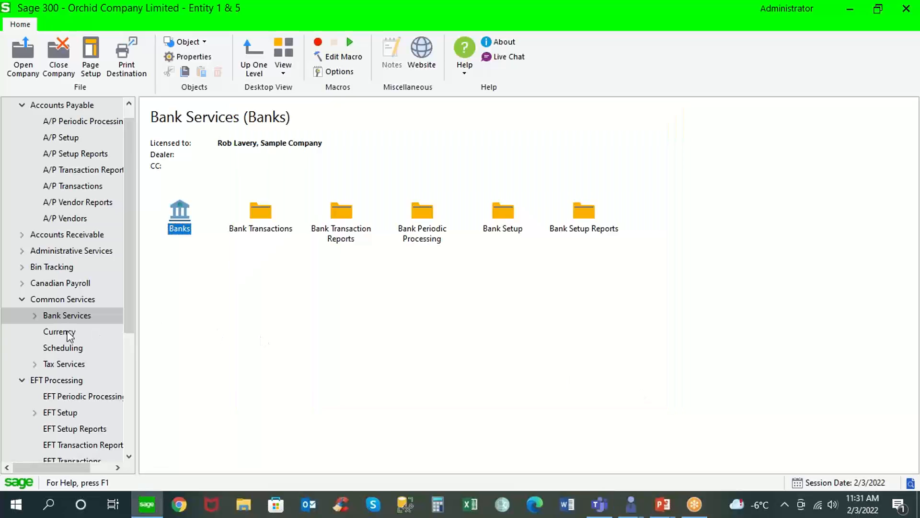
Reopen EFT Options from the EFT Setup functions.
{"action": "double_click", "coordinate": [32, 299]}
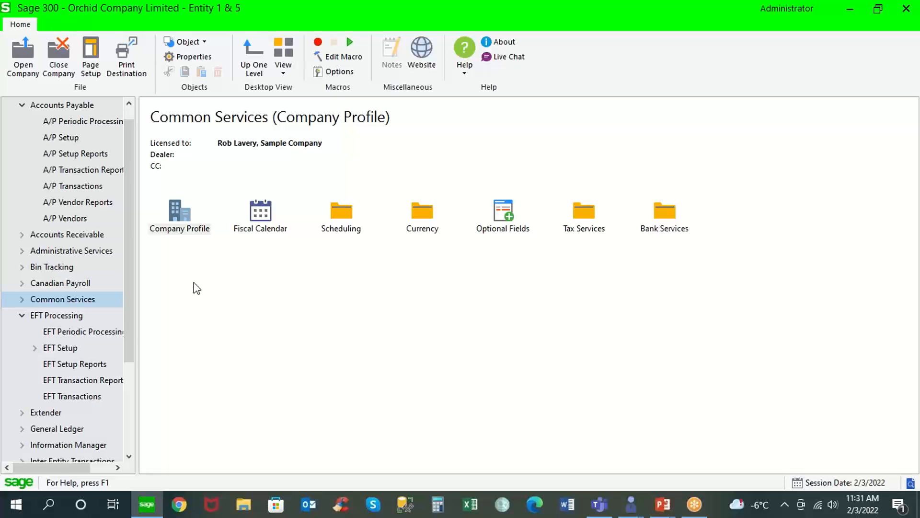
{"action": "left_click", "coordinate": [74, 349]}
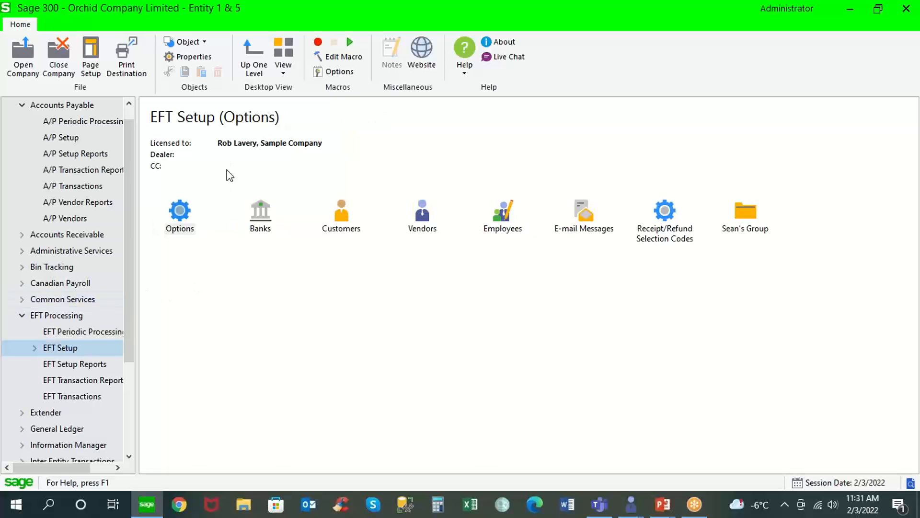
{"action": "double_click", "coordinate": [178, 216]}
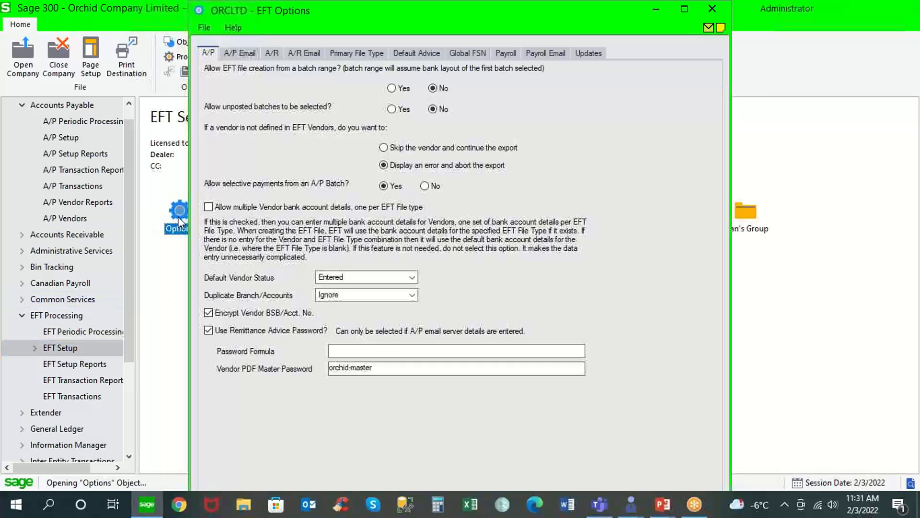
{"action": "left_click", "coordinate": [167, 261]}
Load bank CCB's EFT settings and open the file type list from CAN_RBCEXPRESS.
{"action": "double_click", "coordinate": [259, 218]}
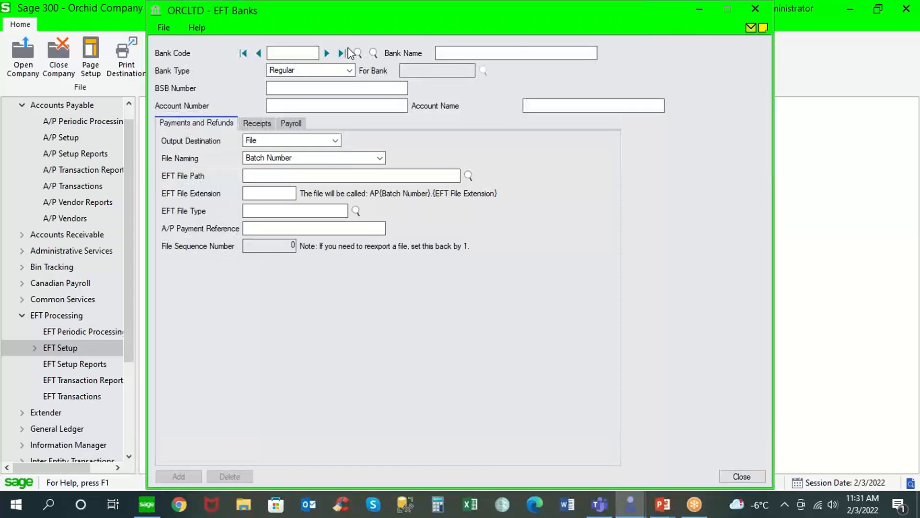
{"action": "left_click", "coordinate": [326, 53]}
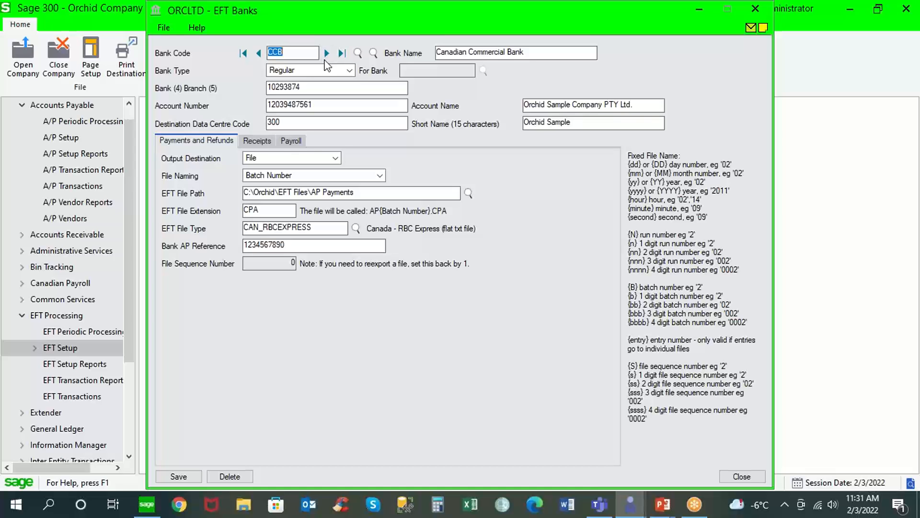
{"action": "left_click_drag", "start_coordinate": [328, 227], "coordinate": [229, 233]}
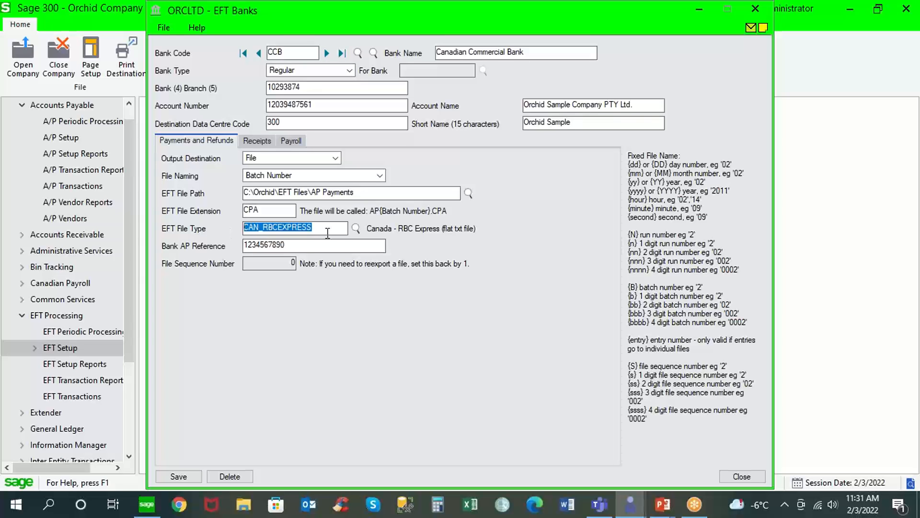
{"action": "left_click", "coordinate": [355, 228]}
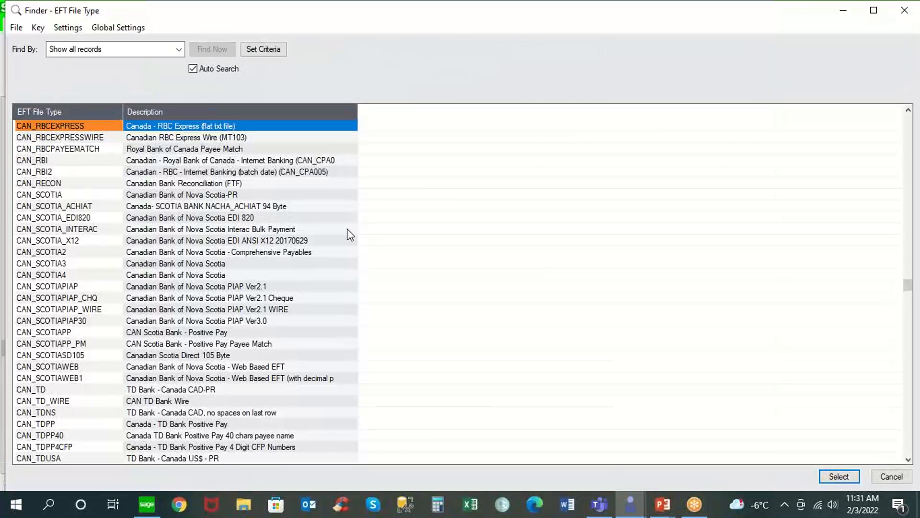
Browse Scotia, TDPP and RBI file types, then close the list keeping CAN_RBCEXPRESS.
{"action": "left_click", "coordinate": [286, 232]}
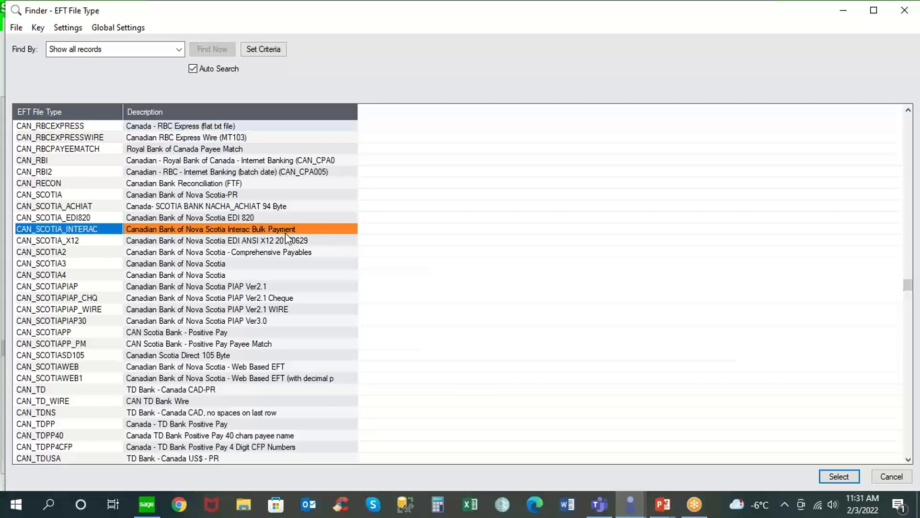
{"action": "left_click", "coordinate": [242, 219]}
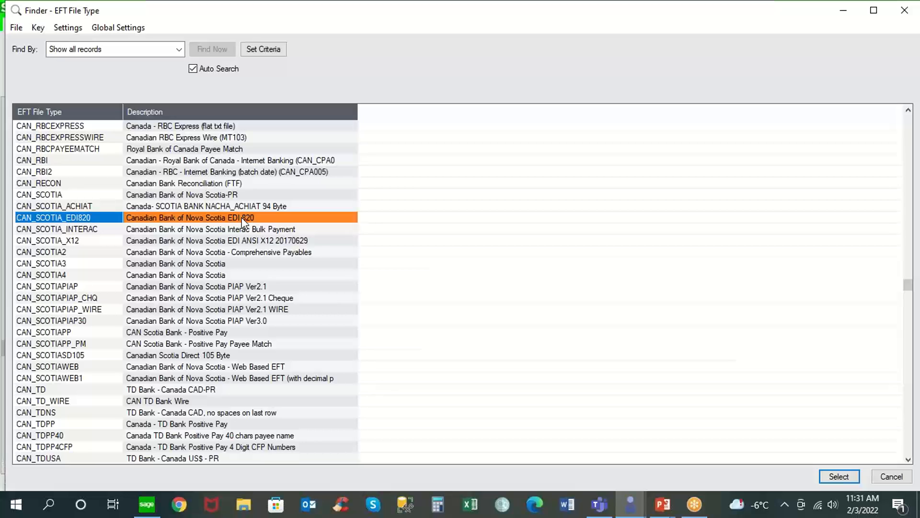
{"action": "left_click", "coordinate": [283, 309]}
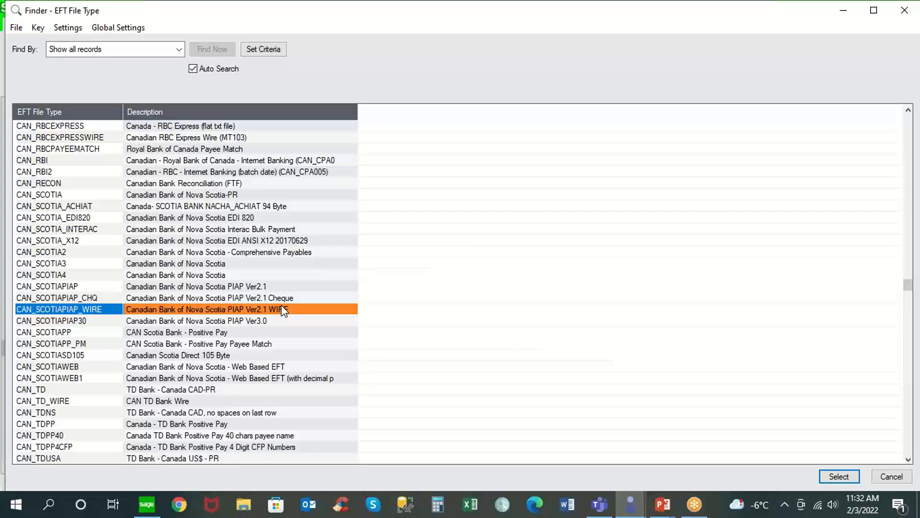
{"action": "left_click", "coordinate": [211, 428]}
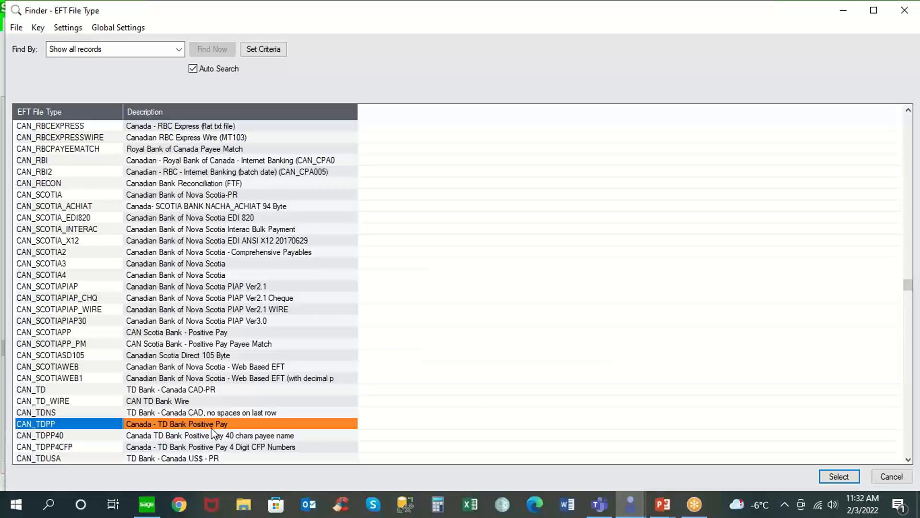
{"action": "left_click", "coordinate": [279, 159]}
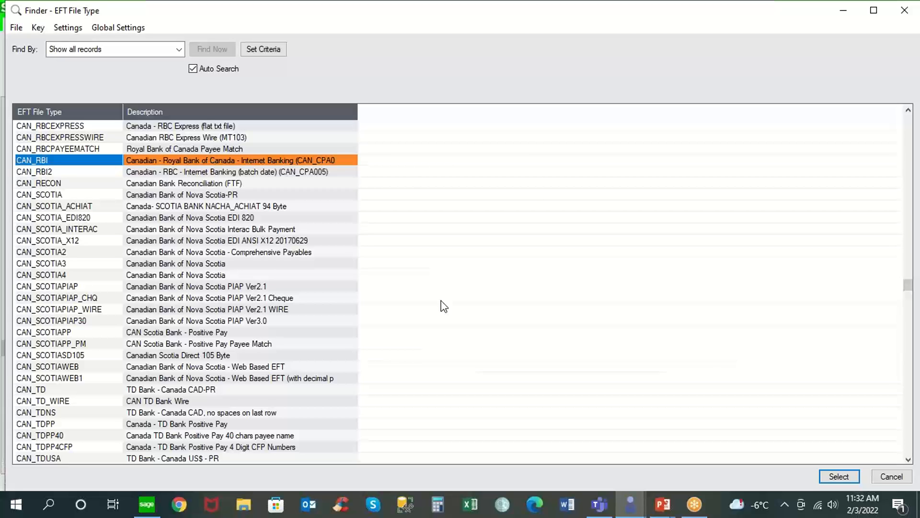
{"action": "left_click", "coordinate": [884, 473]}
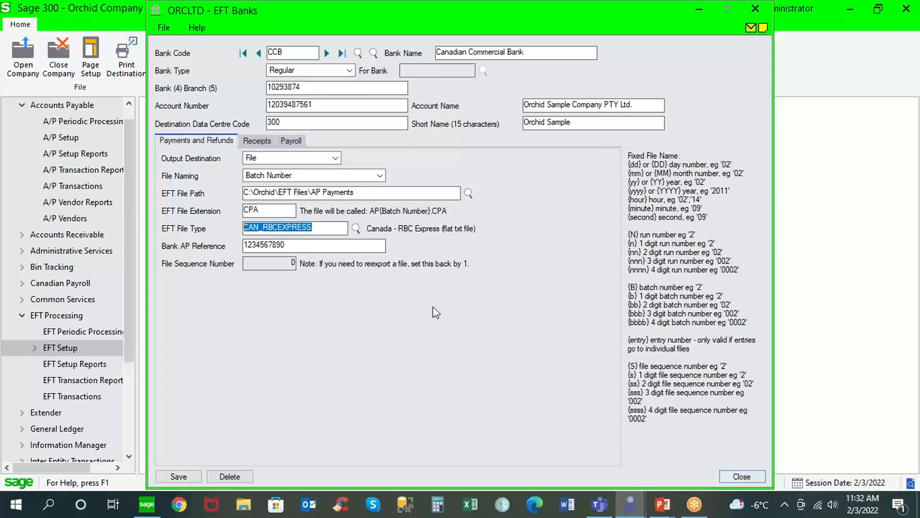
Try SFTP With Password output, revert to File to check the path, then SFTP again.
{"action": "left_click", "coordinate": [337, 161]}
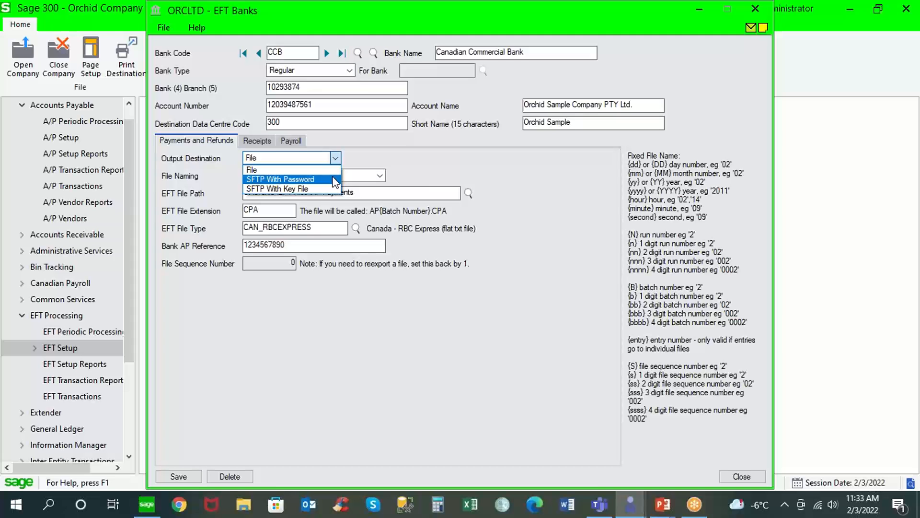
{"action": "left_click", "coordinate": [334, 180]}
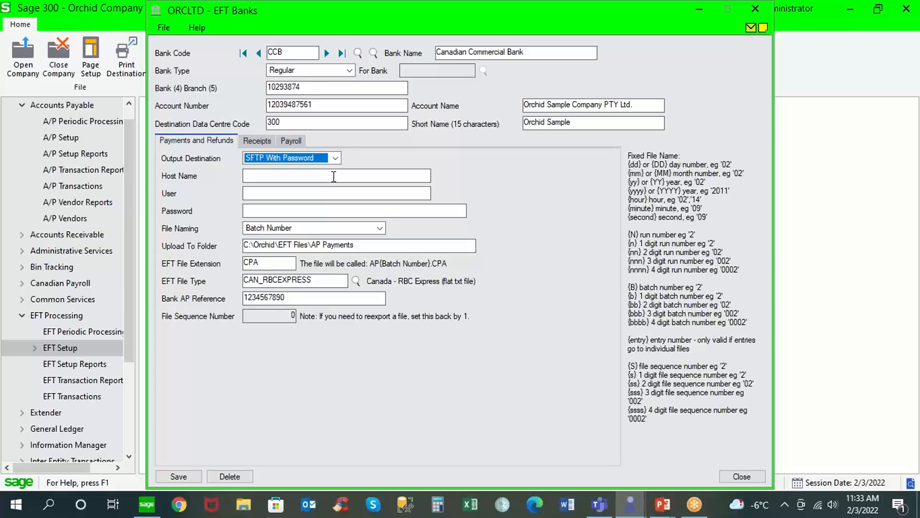
{"action": "left_click", "coordinate": [335, 158]}
{"action": "left_click", "coordinate": [287, 166]}
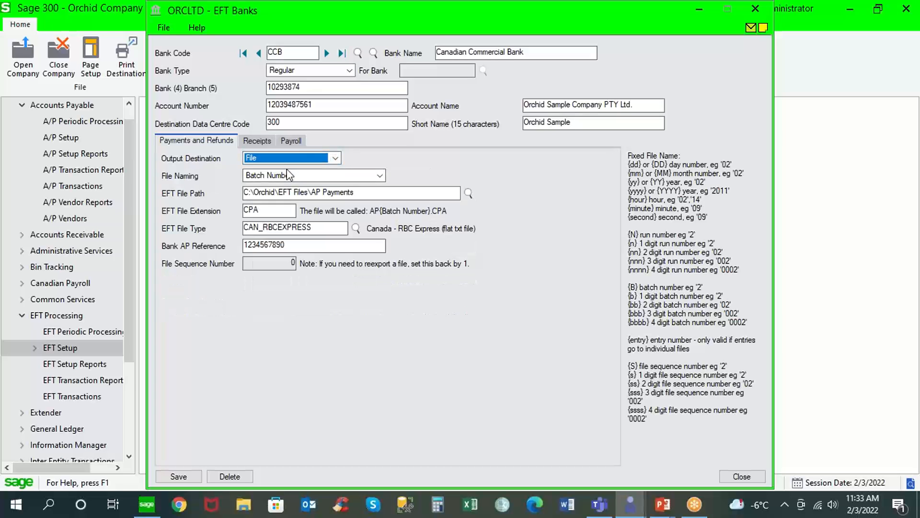
{"action": "left_click_drag", "start_coordinate": [365, 192], "coordinate": [216, 194]}
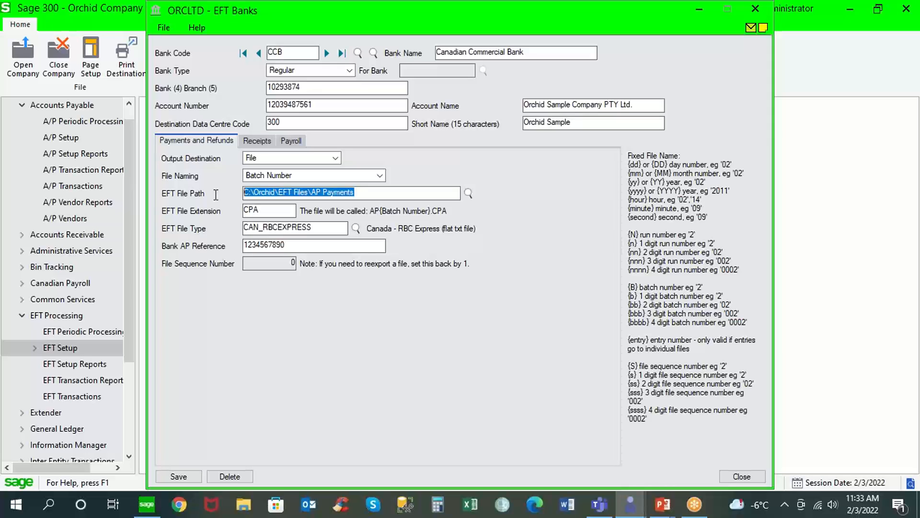
{"action": "left_click", "coordinate": [336, 157]}
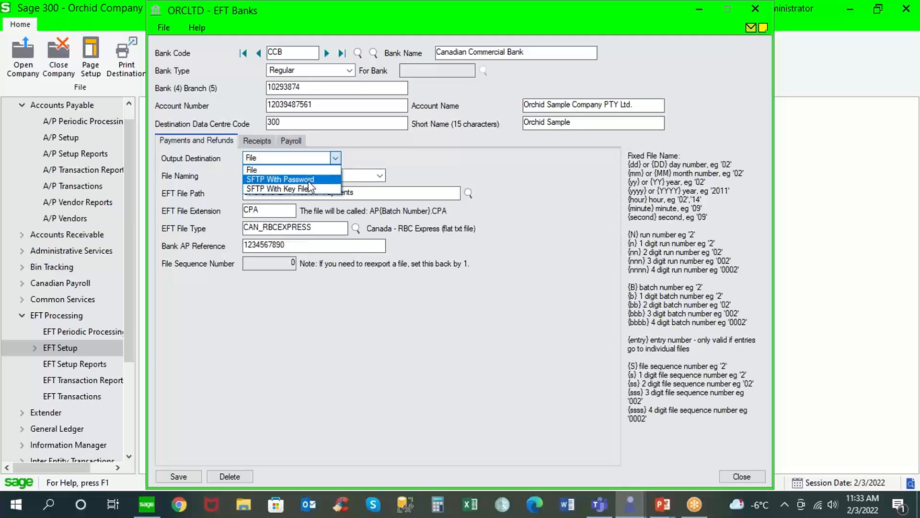
{"action": "left_click", "coordinate": [309, 180]}
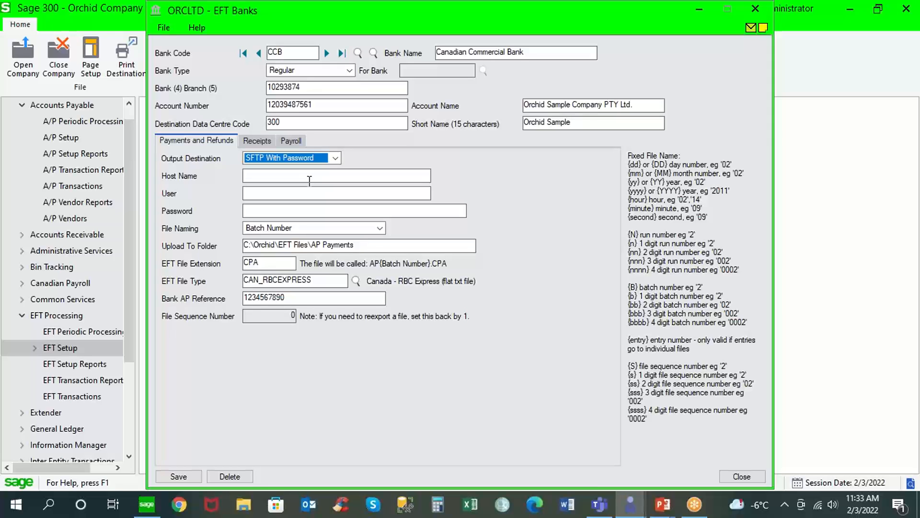
{"action": "left_click", "coordinate": [302, 177]}
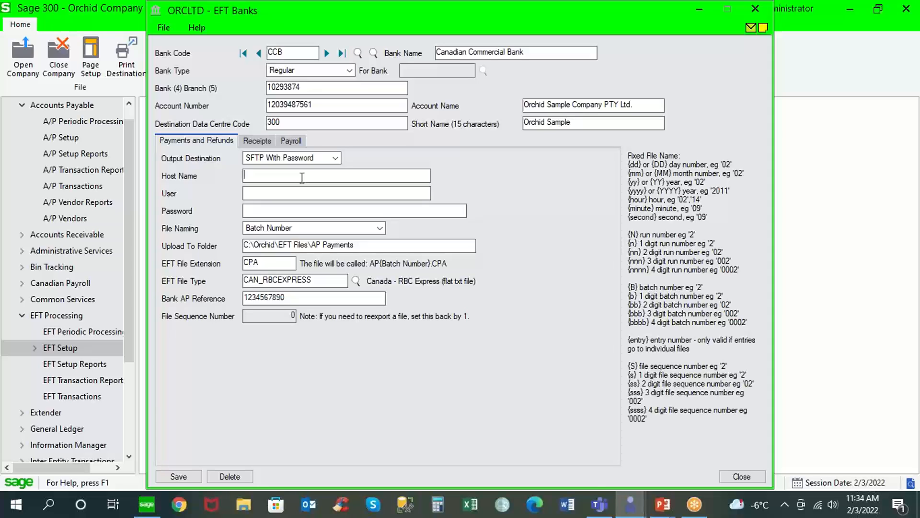
Try SFTP With Key File output, then close bank CCB without saving changes.
{"action": "left_click", "coordinate": [336, 158]}
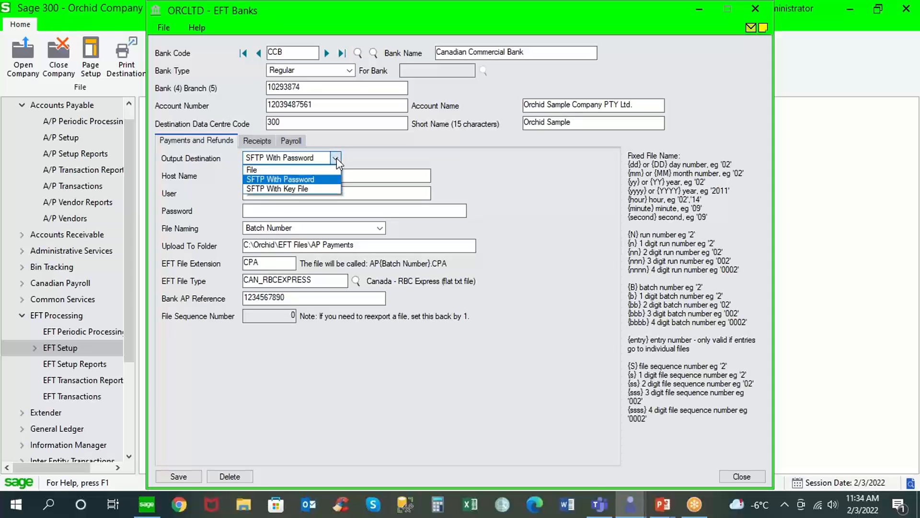
{"action": "left_click", "coordinate": [305, 187]}
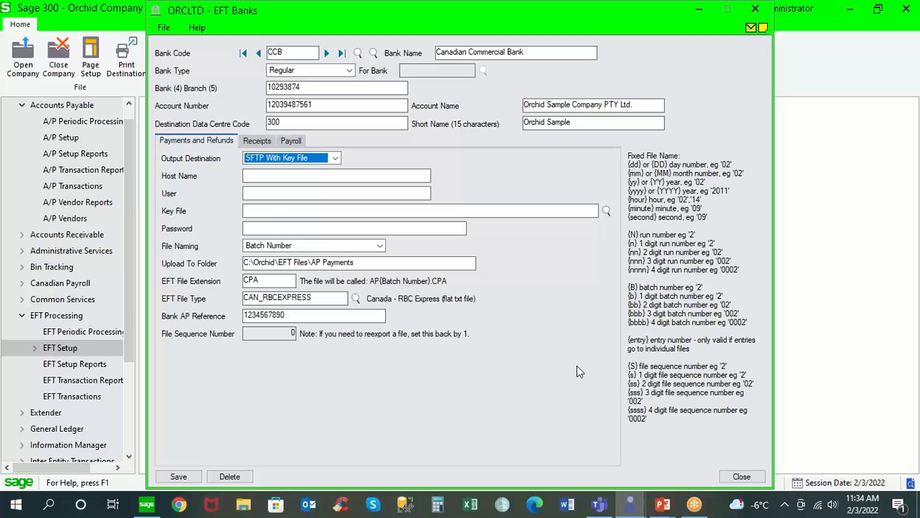
{"action": "left_click", "coordinate": [741, 477]}
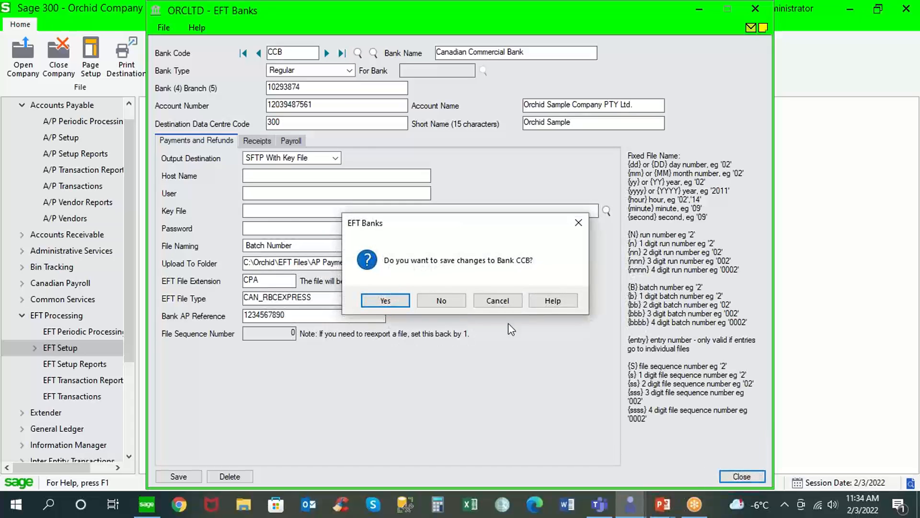
{"action": "left_click", "coordinate": [454, 300]}
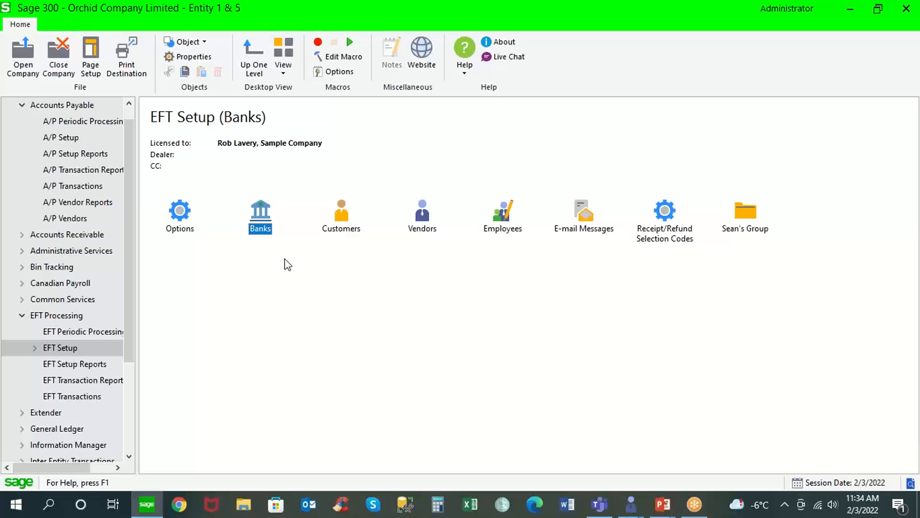
{"action": "left_click", "coordinate": [23, 105]}
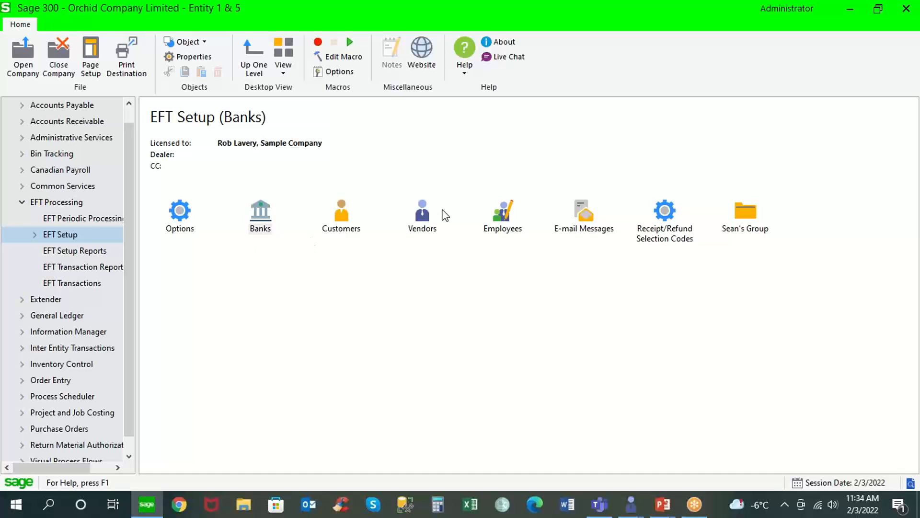
Load Chloride Systems' EFT vendor record, check its bank details, and set status to Entered.
{"action": "double_click", "coordinate": [423, 217]}
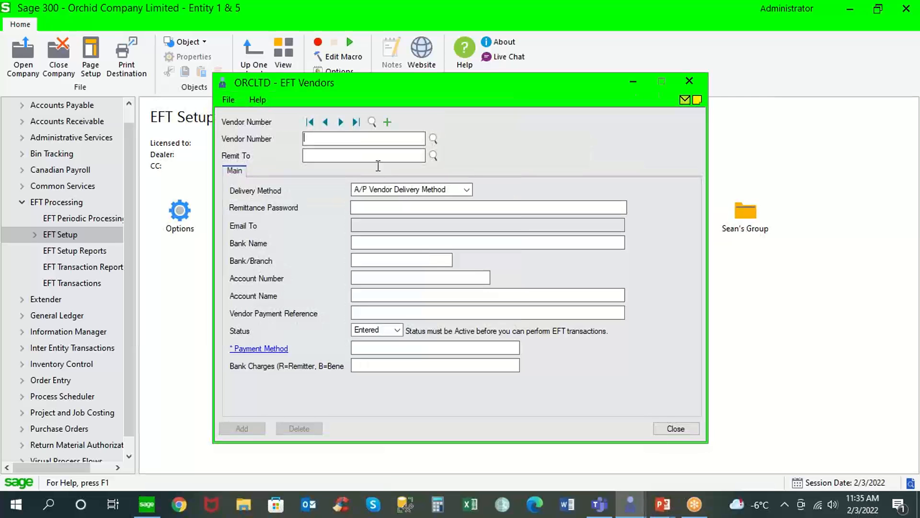
{"action": "left_click", "coordinate": [341, 122]}
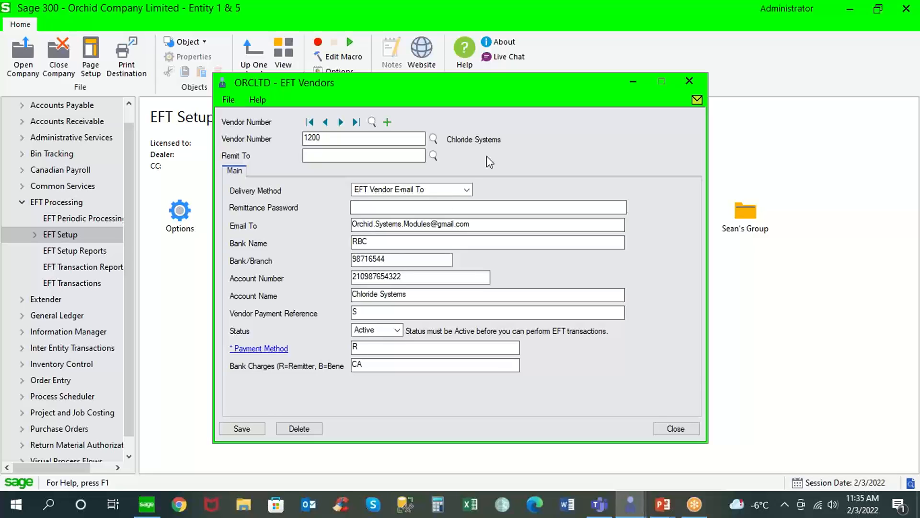
{"action": "double_click", "coordinate": [383, 263]}
{"action": "left_click_drag", "start_coordinate": [425, 278], "coordinate": [337, 280]}
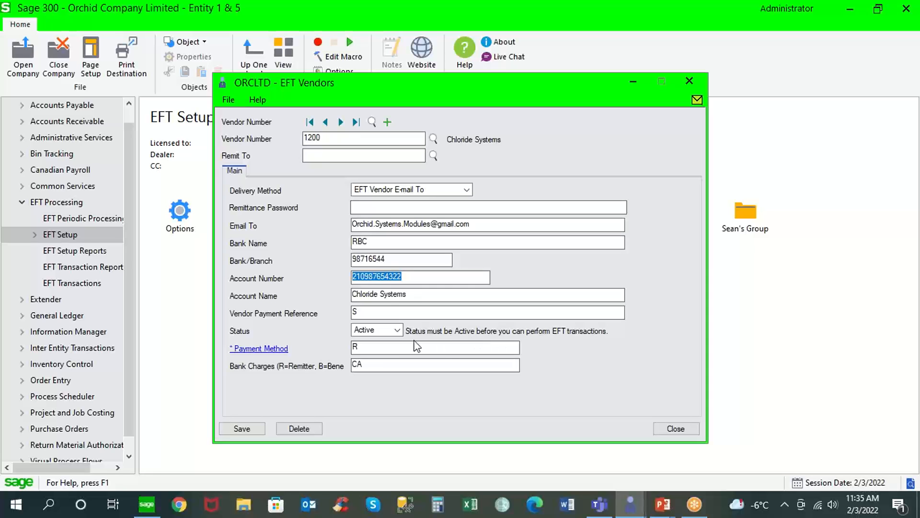
{"action": "left_click", "coordinate": [397, 329]}
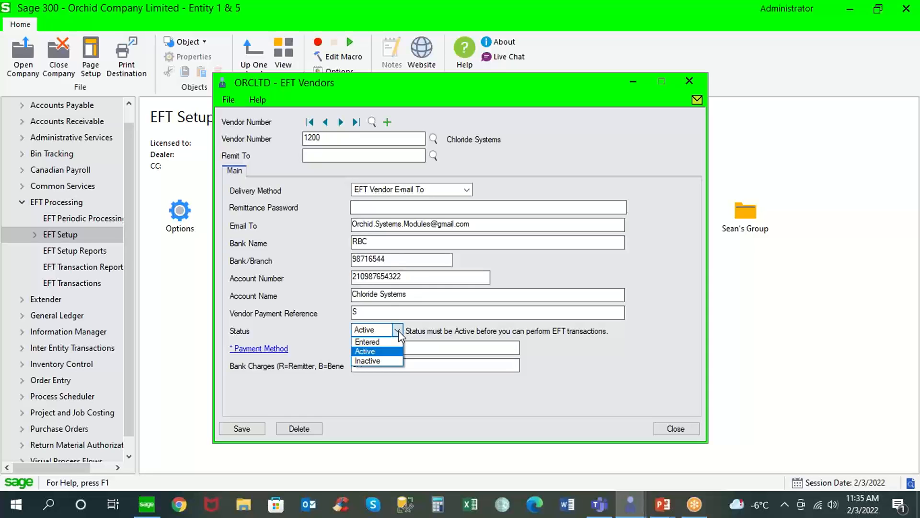
{"action": "left_click", "coordinate": [390, 341]}
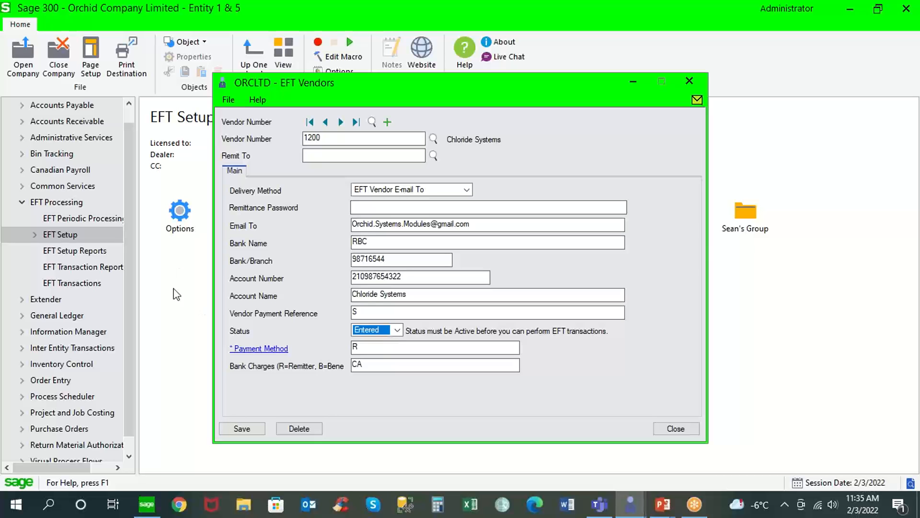
Check the default vendor status in EFT Options, then reset Chloride Systems' status to Active.
{"action": "left_click", "coordinate": [185, 214]}
{"action": "double_click", "coordinate": [186, 215]}
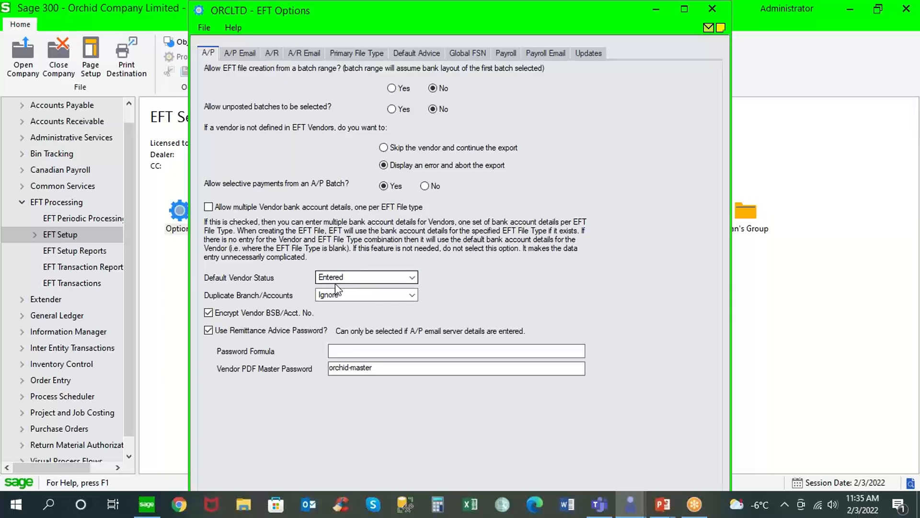
{"action": "left_click", "coordinate": [171, 406]}
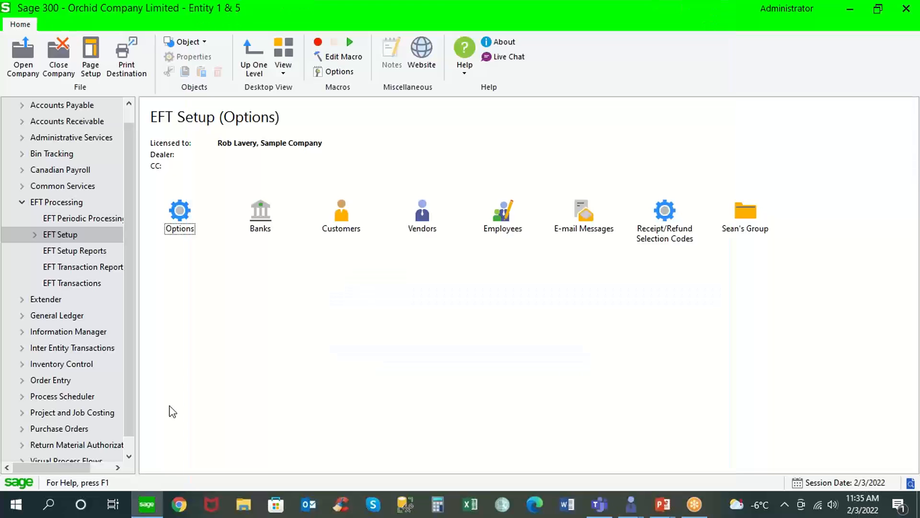
{"action": "double_click", "coordinate": [428, 224]}
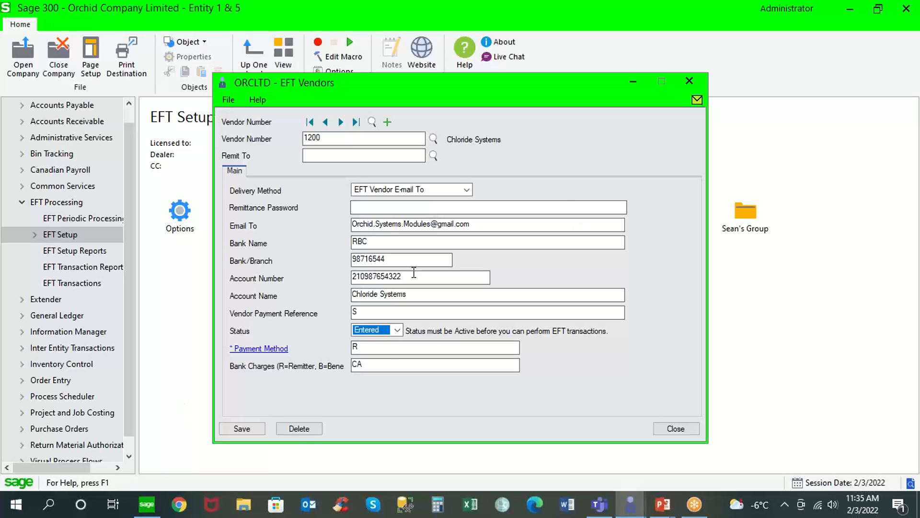
{"action": "left_click", "coordinate": [397, 331]}
{"action": "left_click", "coordinate": [385, 351]}
{"action": "left_click", "coordinate": [79, 142]}
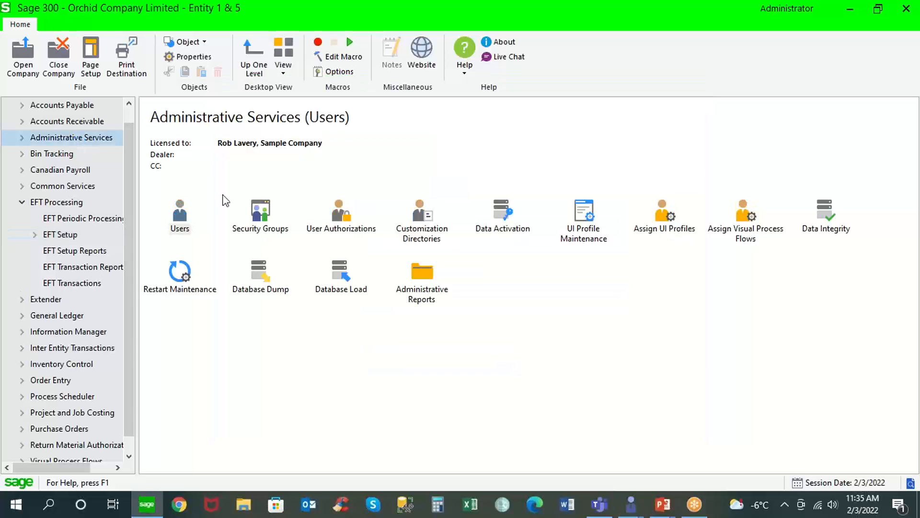
Show the EFT Processing 6.7A permissions in Security Groups, full screen.
{"action": "double_click", "coordinate": [258, 214]}
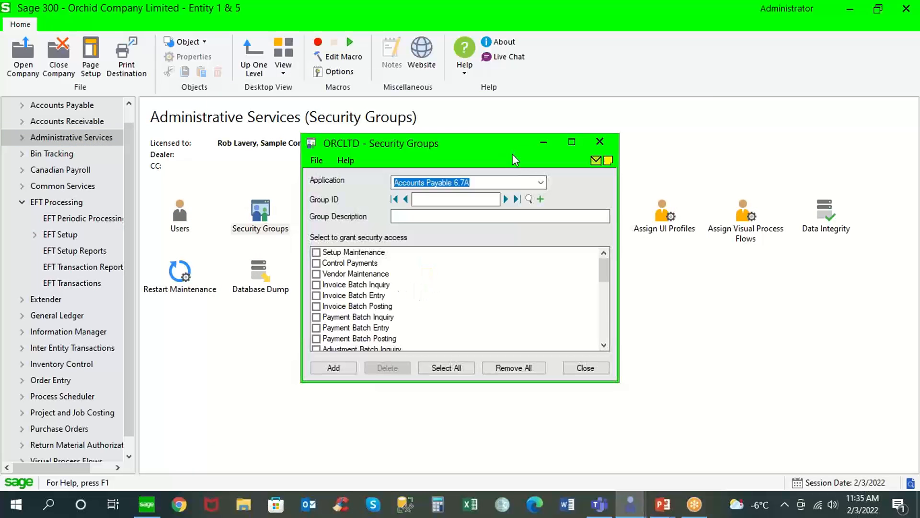
{"action": "left_click", "coordinate": [540, 185]}
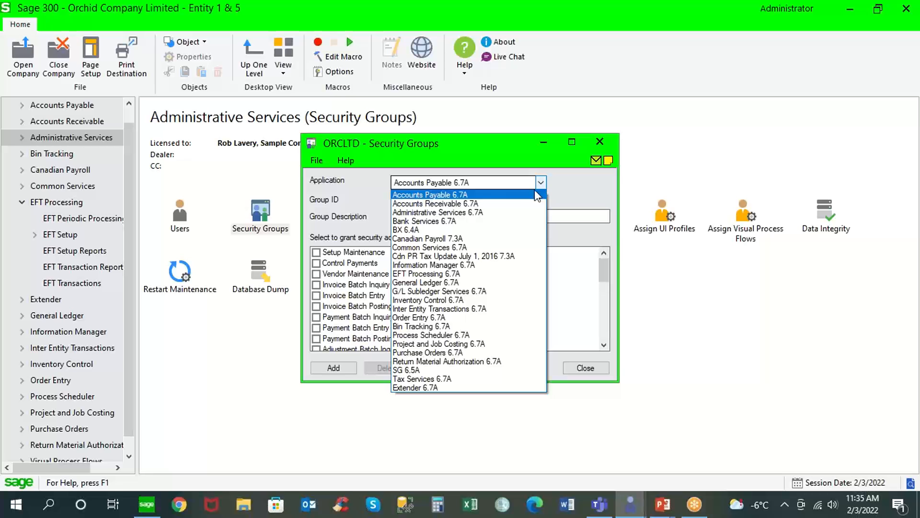
{"action": "left_click", "coordinate": [456, 274]}
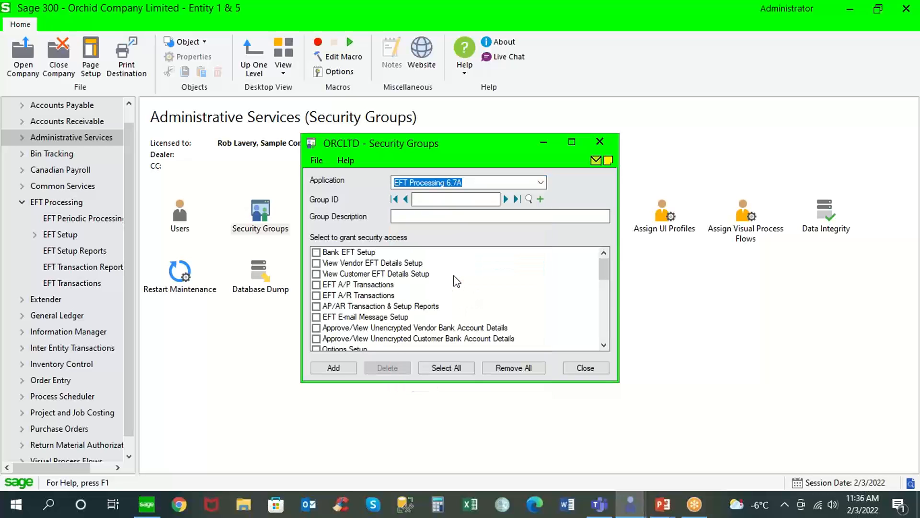
{"action": "left_click", "coordinate": [572, 143]}
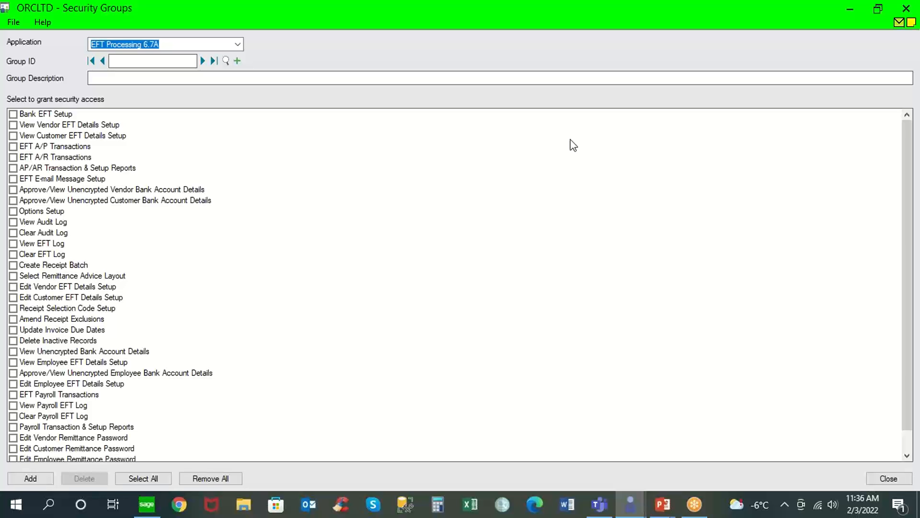
{"action": "left_click", "coordinate": [237, 44]}
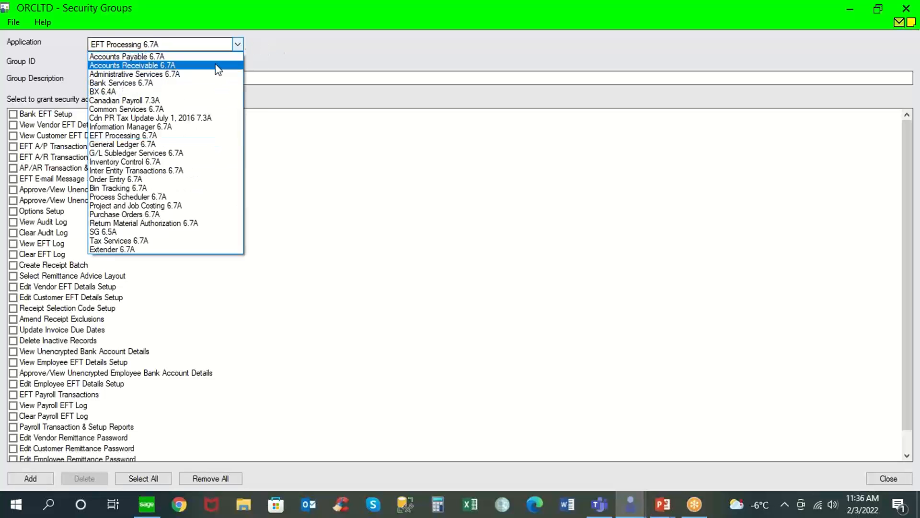
{"action": "left_click", "coordinate": [202, 139]}
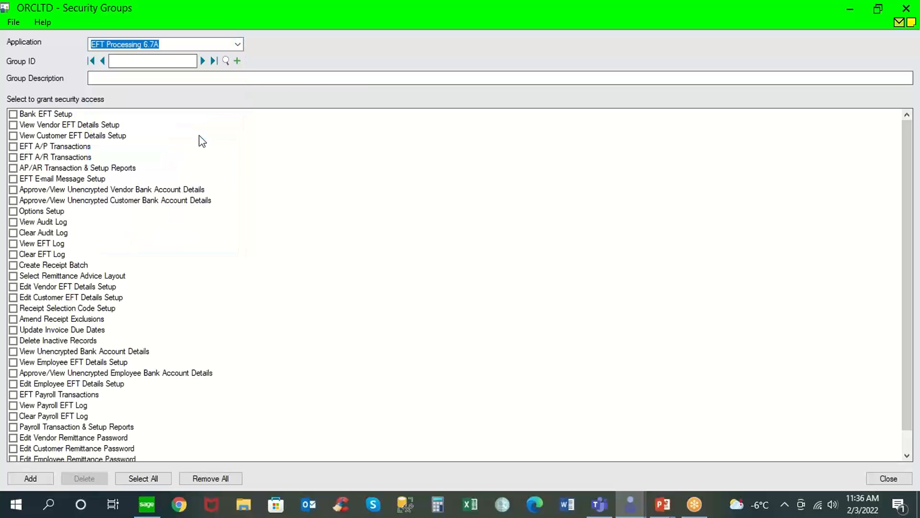
Tick View Vendor EFT Details Setup and Approve/View Unencrypted Vendor Bank Account Details, then discard changes.
{"action": "left_click", "coordinate": [14, 126]}
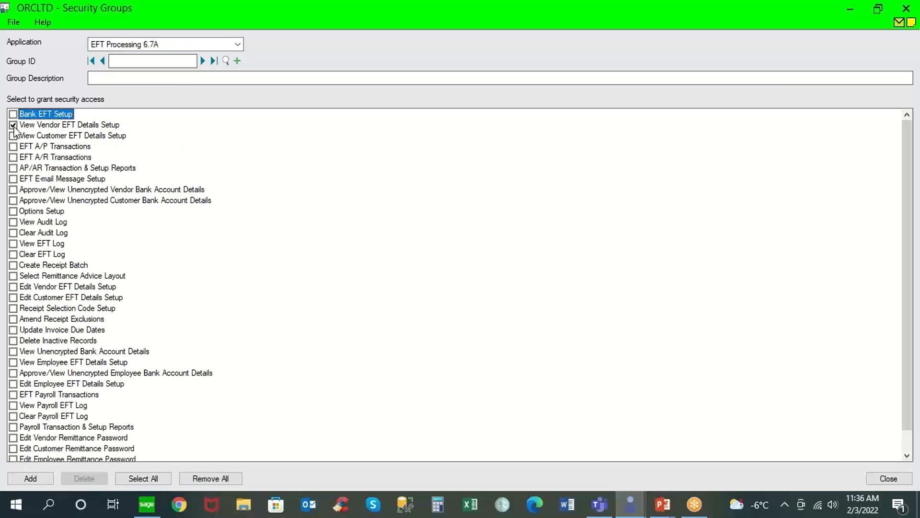
{"action": "left_click", "coordinate": [13, 190]}
{"action": "left_click", "coordinate": [883, 477]}
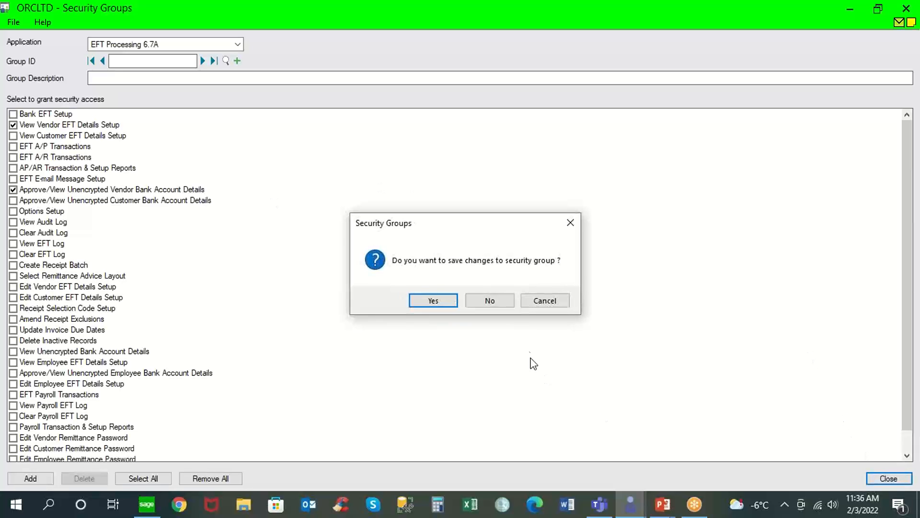
{"action": "left_click", "coordinate": [507, 302]}
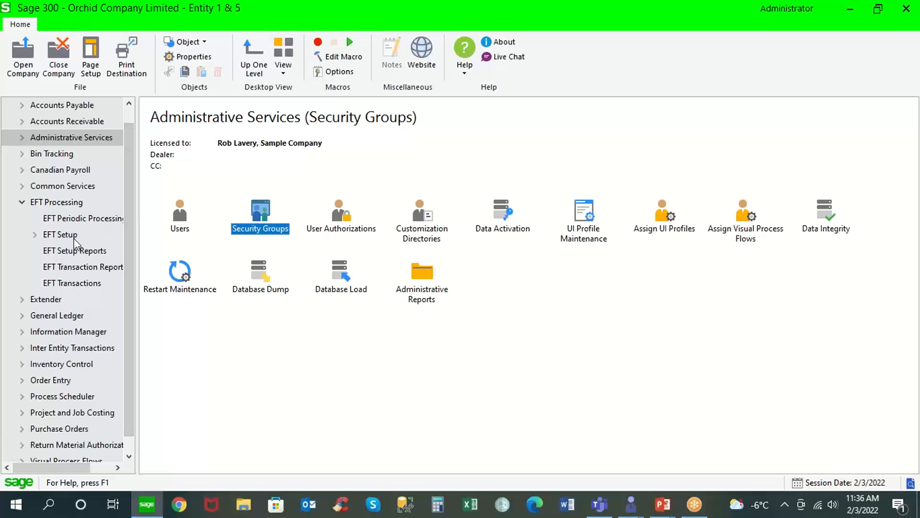
{"action": "left_click", "coordinate": [100, 234]}
Set EFT Print Advices to Print Destination, starting from batch 71.
{"action": "double_click", "coordinate": [175, 220]}
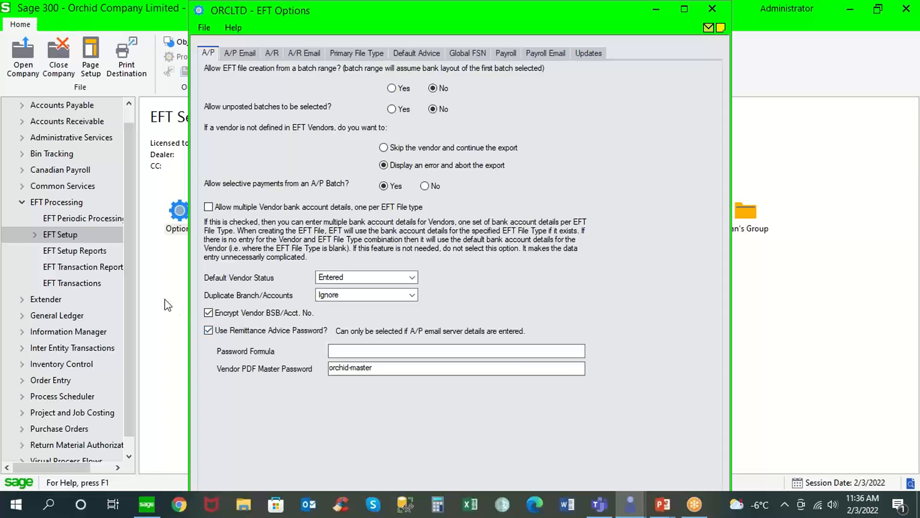
{"action": "left_click", "coordinate": [98, 269]}
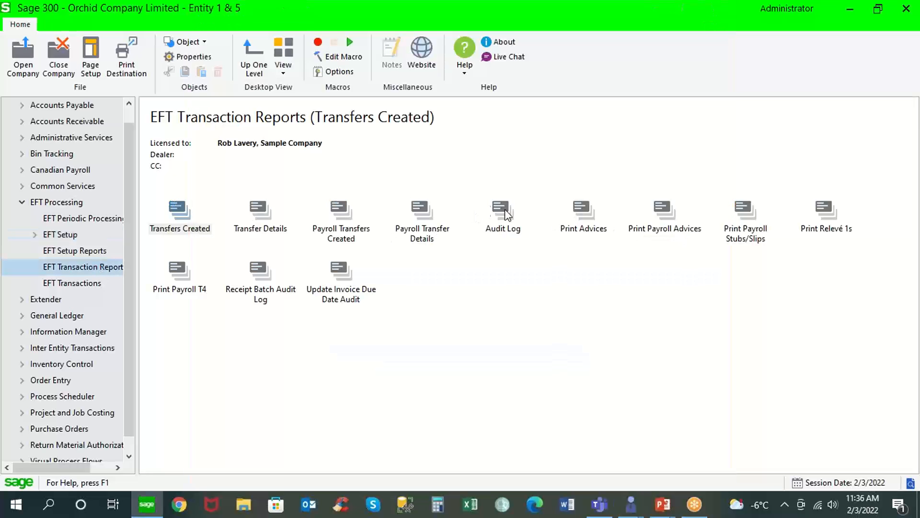
{"action": "double_click", "coordinate": [583, 213]}
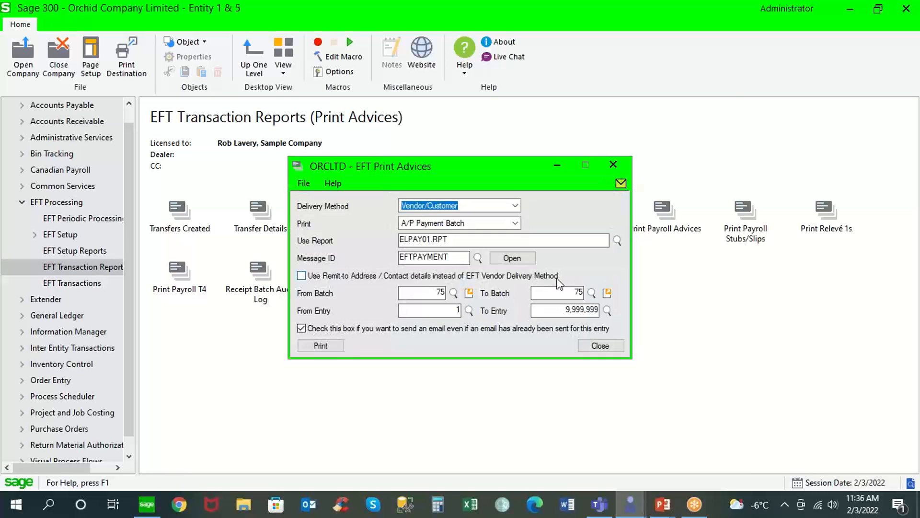
{"action": "left_click", "coordinate": [515, 205]}
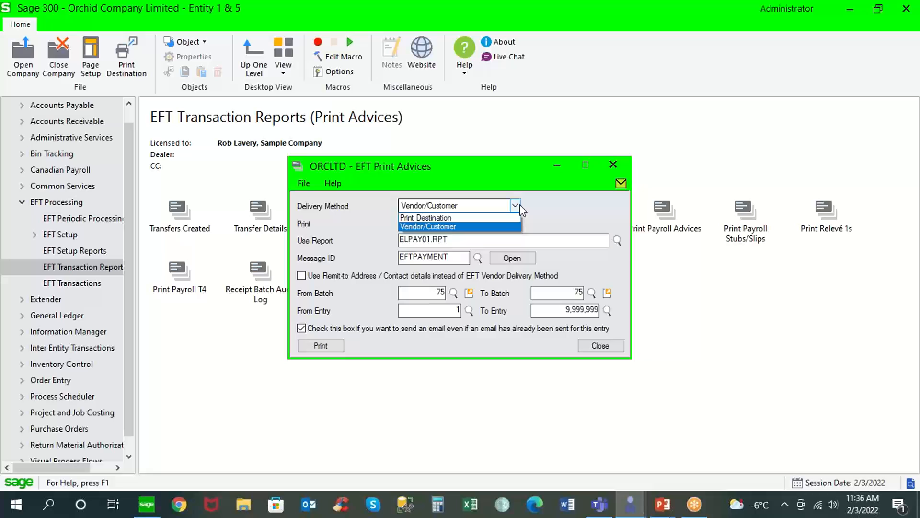
{"action": "left_click", "coordinate": [500, 219]}
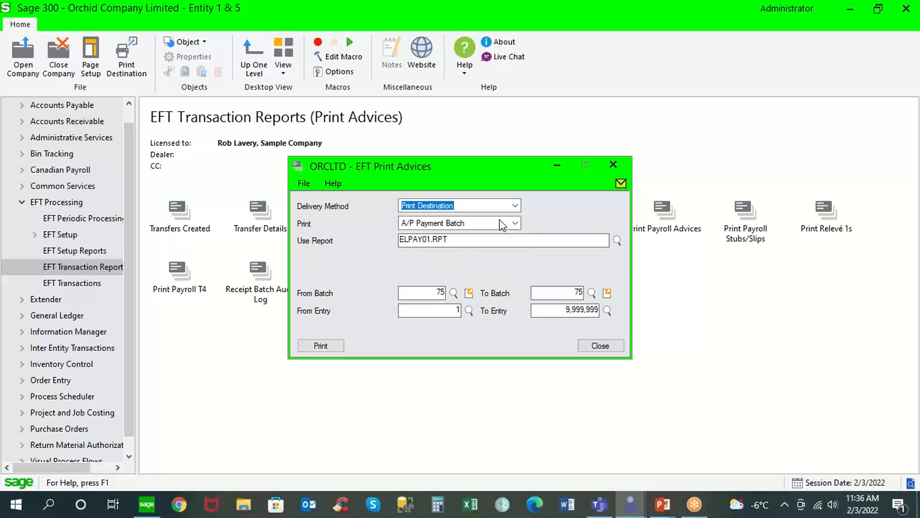
{"action": "left_click", "coordinate": [433, 293]}
{"action": "type", "text": "71"}
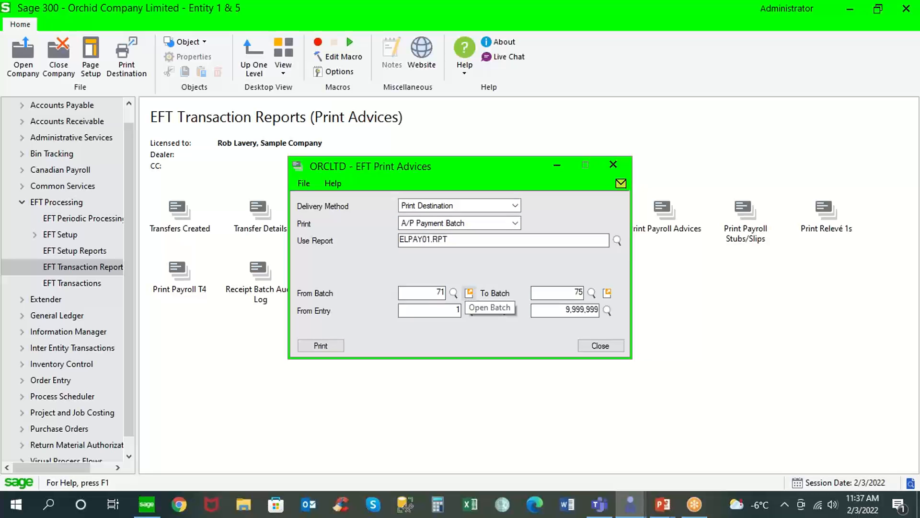
{"action": "key", "text": "Tab"}
Print the 4,717.20 remittance advice, then close the preview, summary and Print Advices window.
{"action": "left_click", "coordinate": [323, 345]}
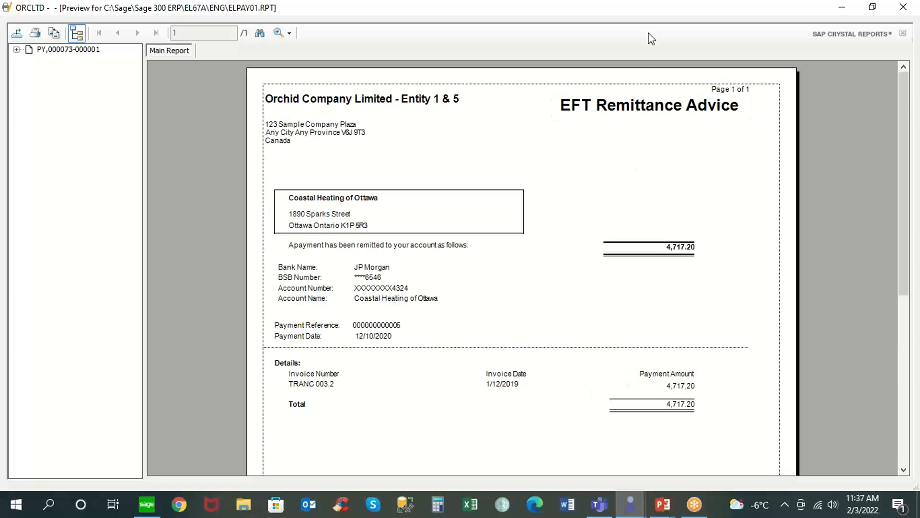
{"action": "left_click", "coordinate": [904, 7]}
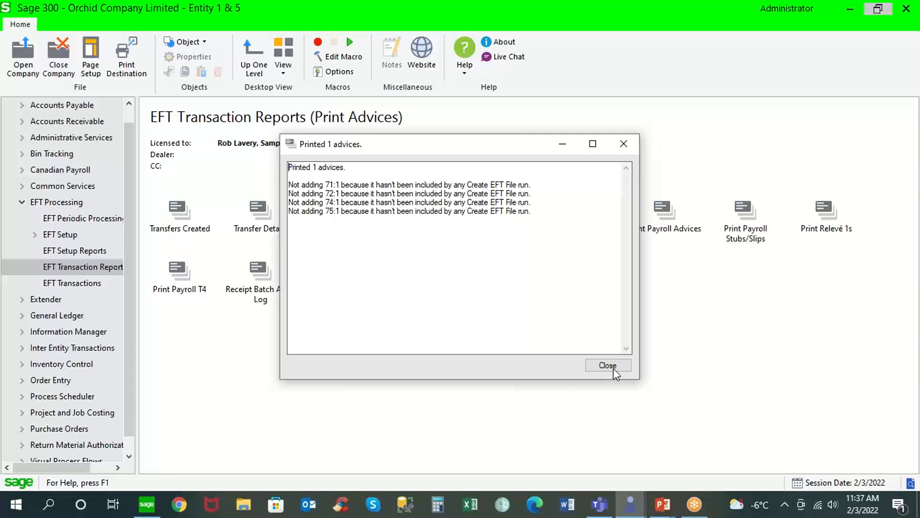
{"action": "left_click", "coordinate": [608, 365]}
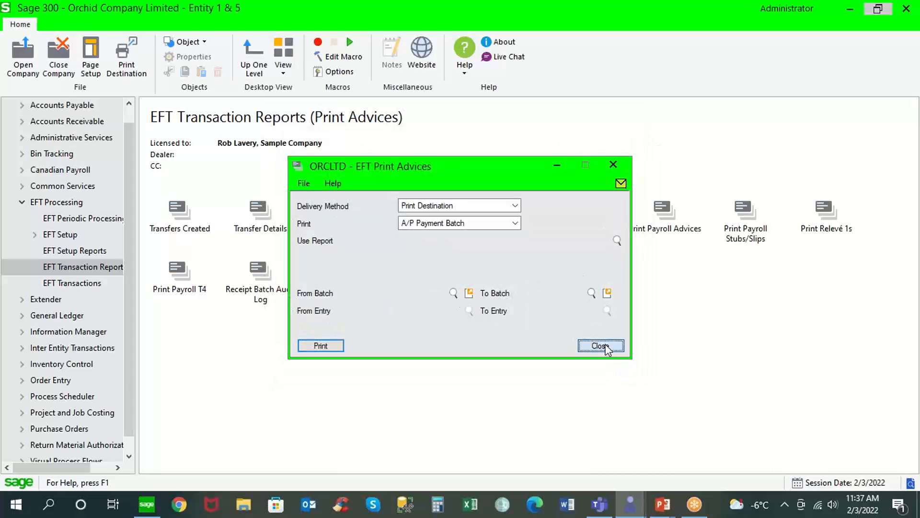
{"action": "left_click", "coordinate": [600, 346]}
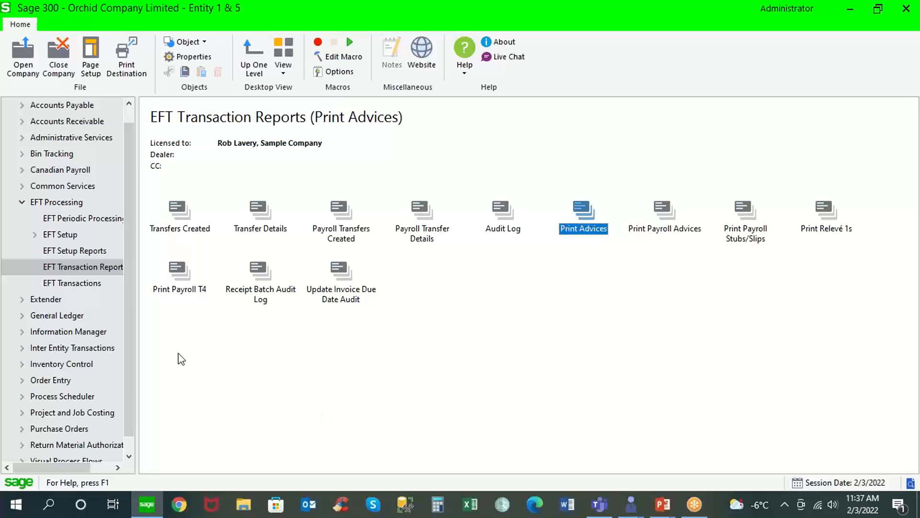
Review the EFT Options A/P Email server settings, leaving encryption set to TLS.
{"action": "left_click", "coordinate": [74, 236]}
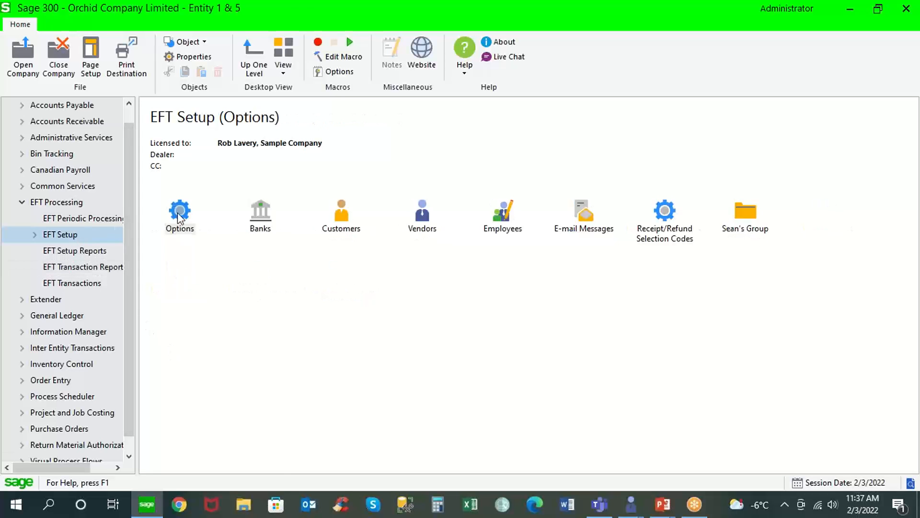
{"action": "double_click", "coordinate": [178, 213]}
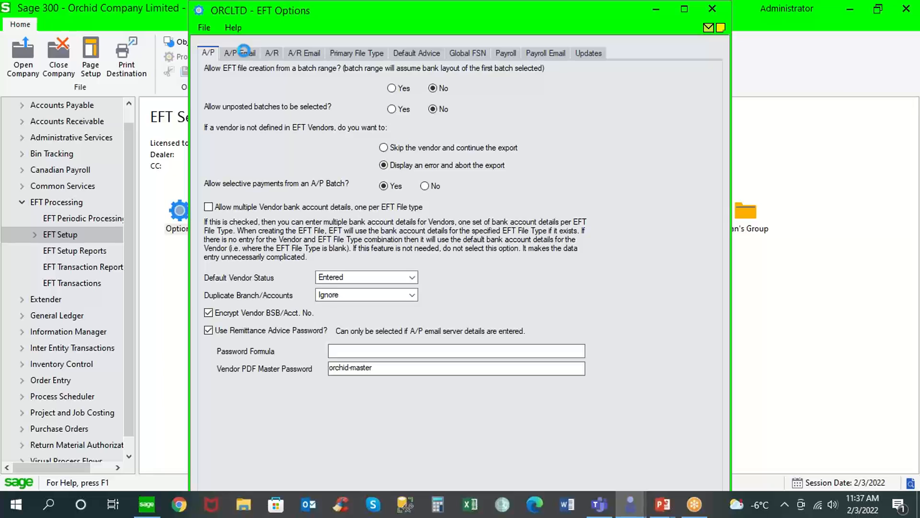
{"action": "left_click", "coordinate": [244, 50]}
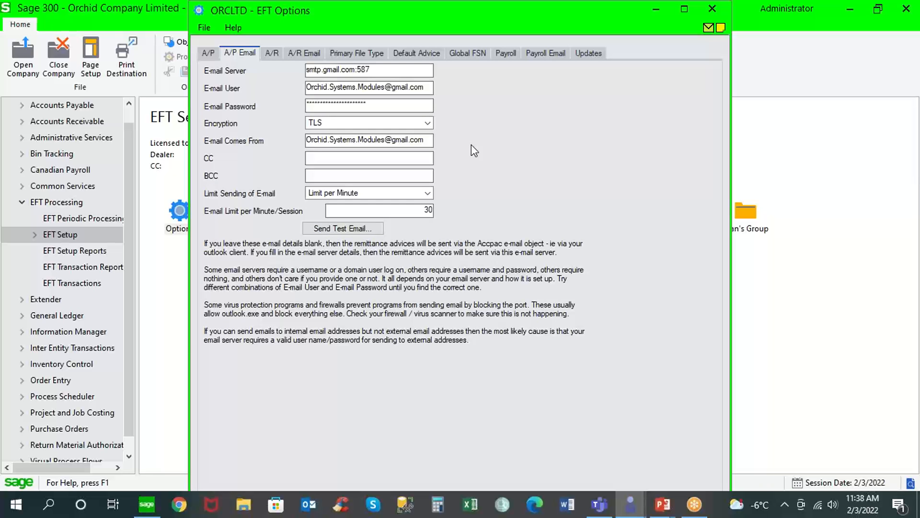
{"action": "left_click_drag", "start_coordinate": [379, 70], "coordinate": [291, 64]}
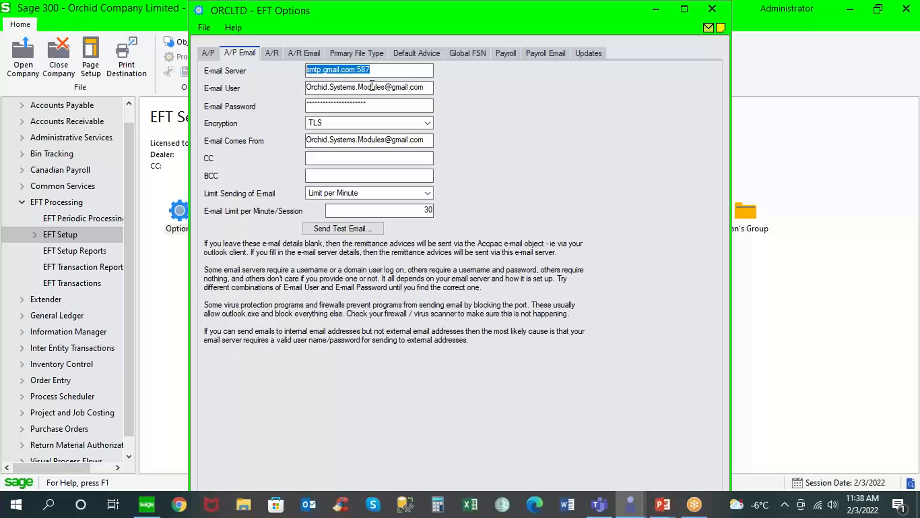
{"action": "left_click", "coordinate": [427, 122]}
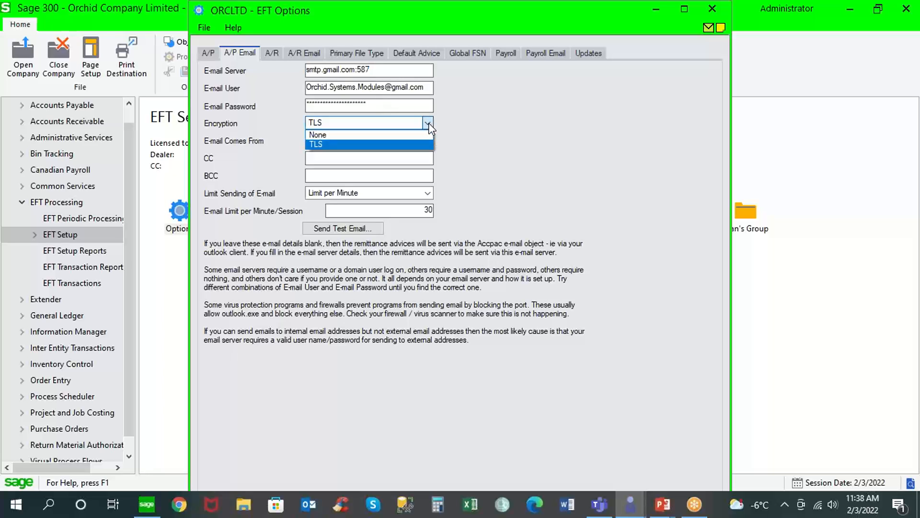
{"action": "left_click", "coordinate": [429, 122]}
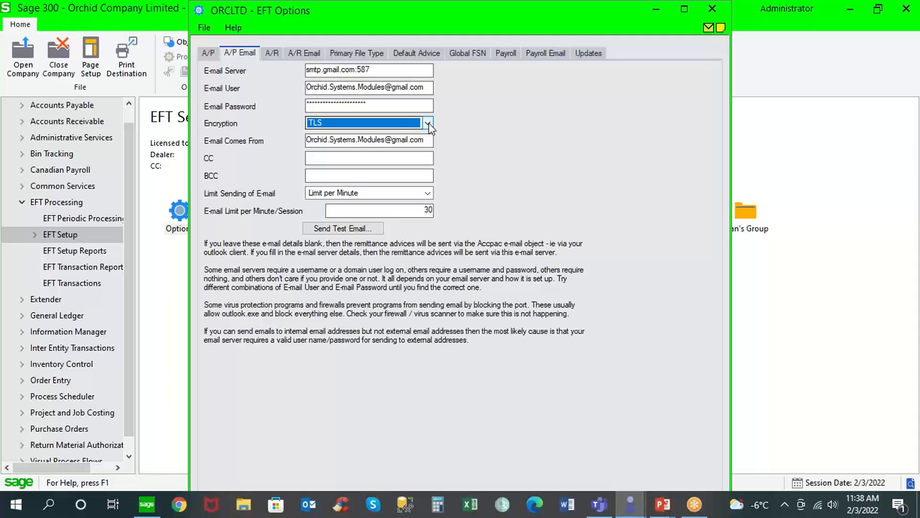
{"action": "left_click", "coordinate": [207, 52]}
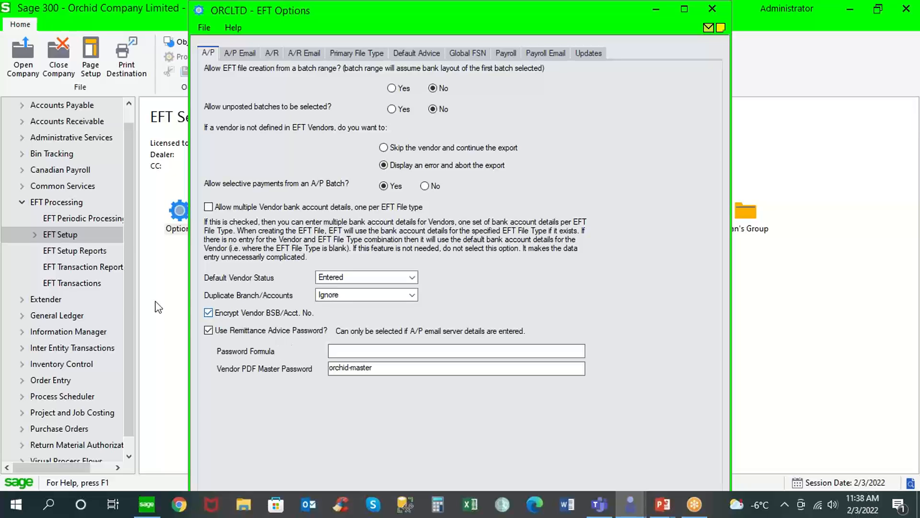
{"action": "left_click", "coordinate": [75, 236]}
{"action": "double_click", "coordinate": [566, 219]}
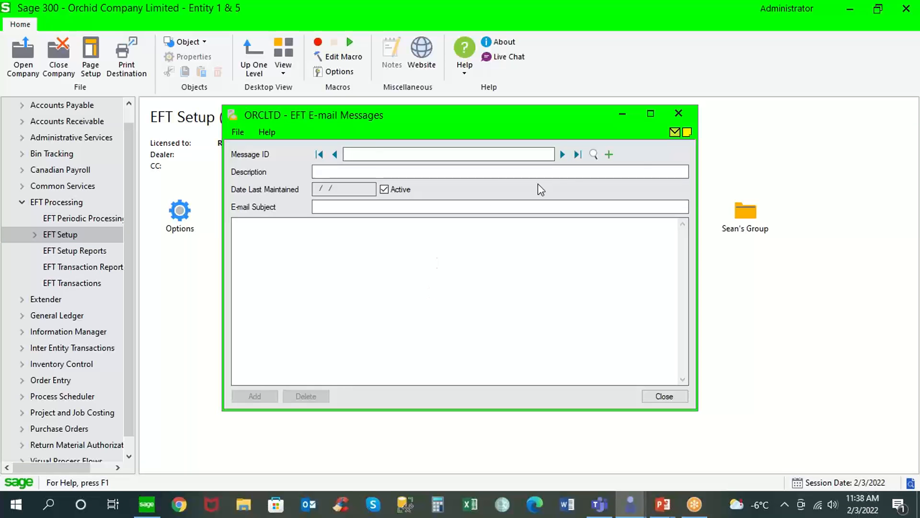
{"action": "left_click", "coordinate": [559, 155]}
{"action": "left_click", "coordinate": [558, 156]}
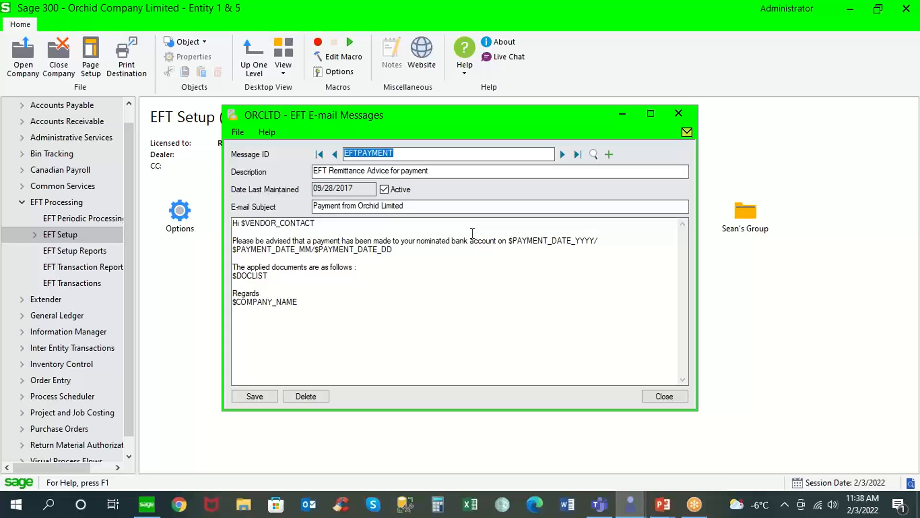
{"action": "left_click_drag", "start_coordinate": [513, 240], "coordinate": [586, 237]}
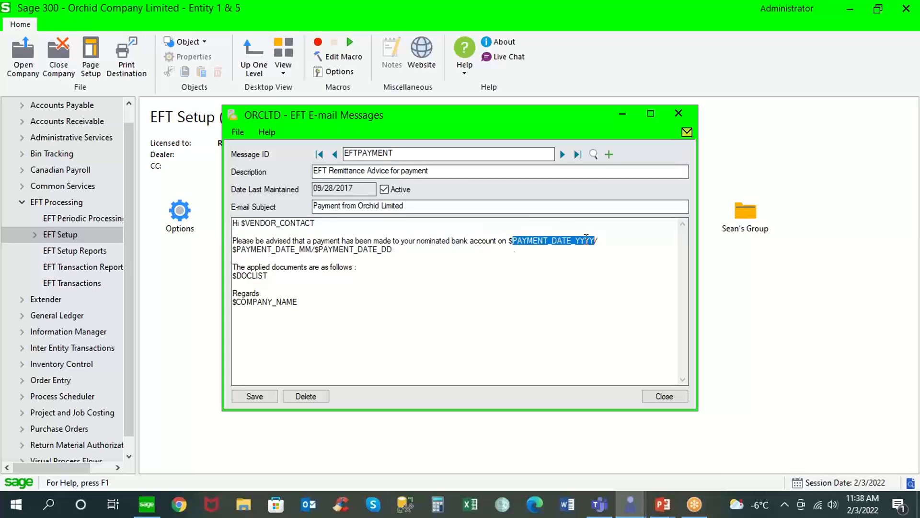
{"action": "left_click_drag", "start_coordinate": [269, 276], "coordinate": [226, 278]}
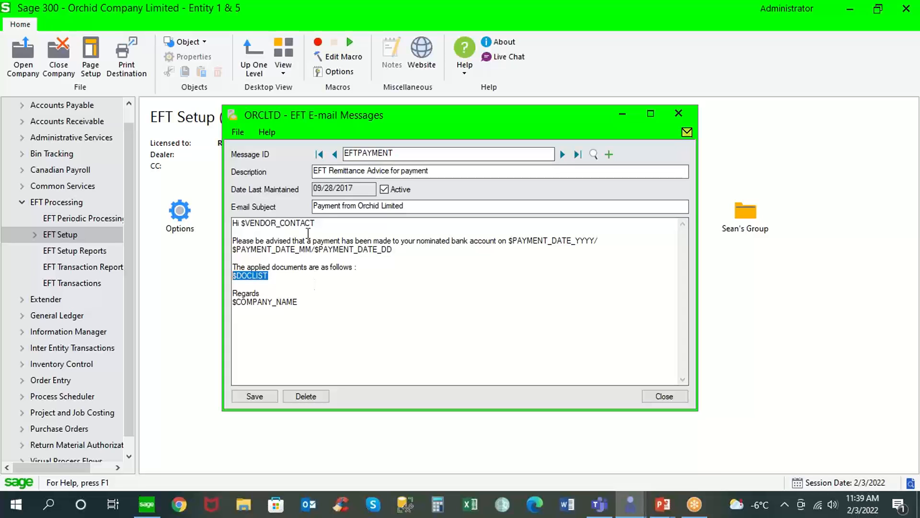
{"action": "left_click_drag", "start_coordinate": [316, 224], "coordinate": [249, 223]}
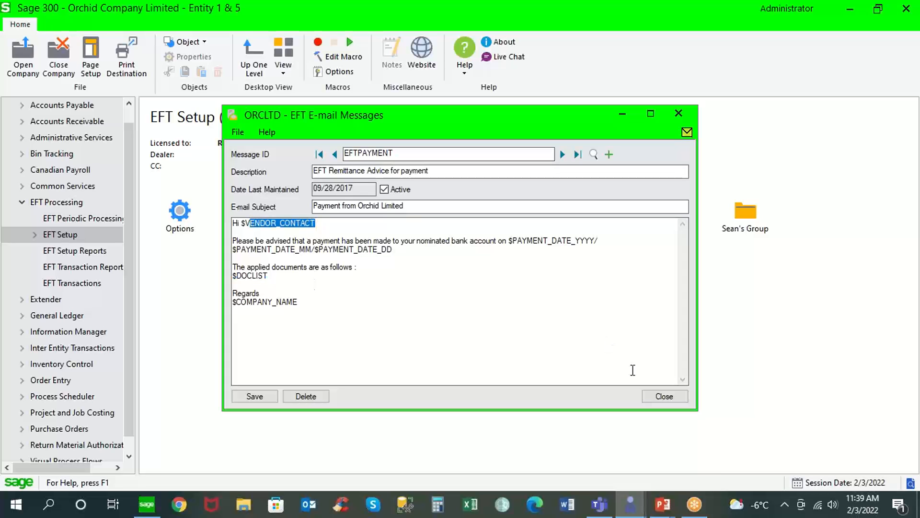
{"action": "left_click", "coordinate": [664, 396]}
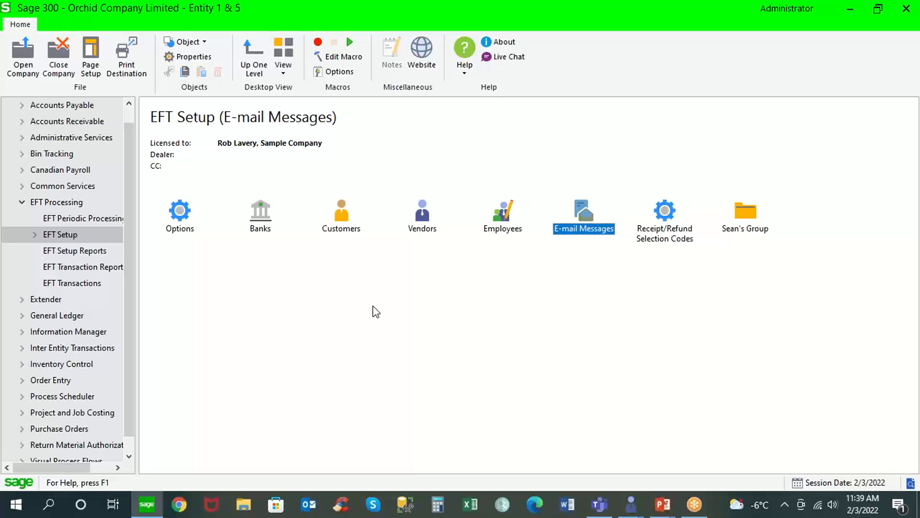
Print the EFT Transfer Details log using the default range, creation numbers 1 to 57.
{"action": "left_click", "coordinate": [93, 271]}
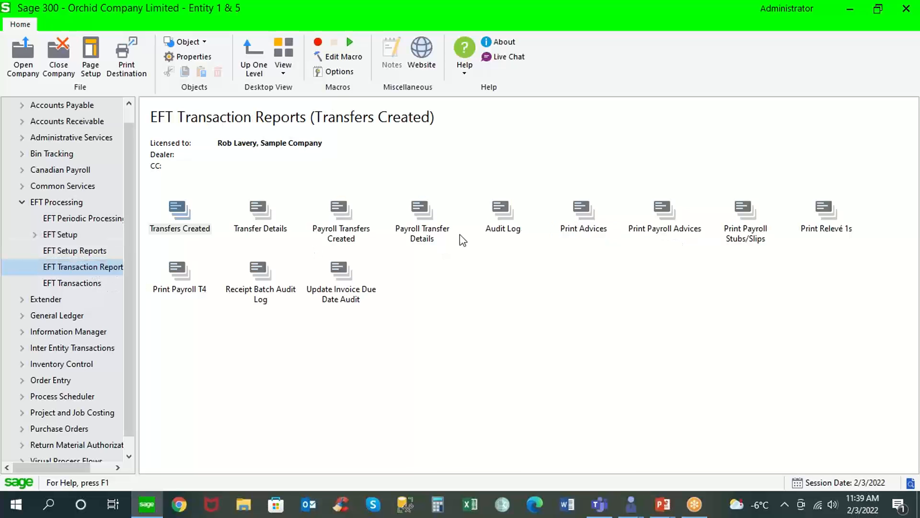
{"action": "left_click", "coordinate": [262, 213]}
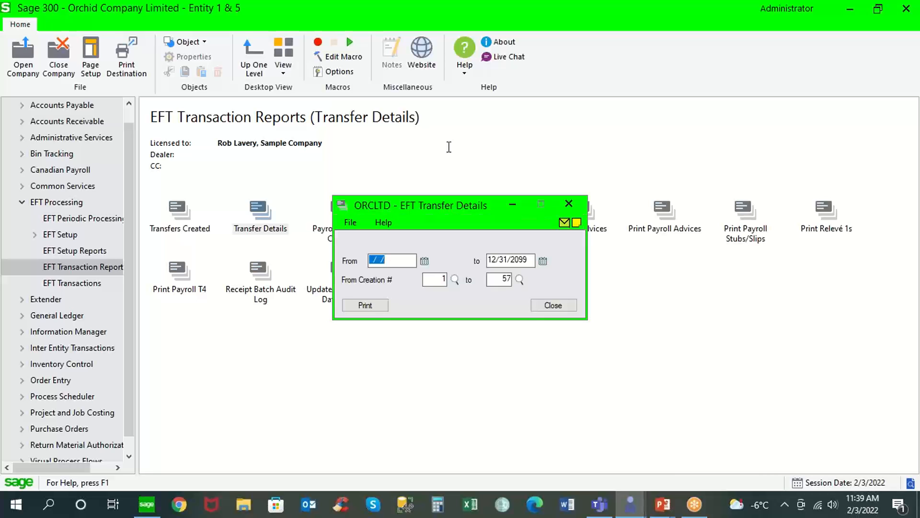
{"action": "left_click", "coordinate": [376, 305]}
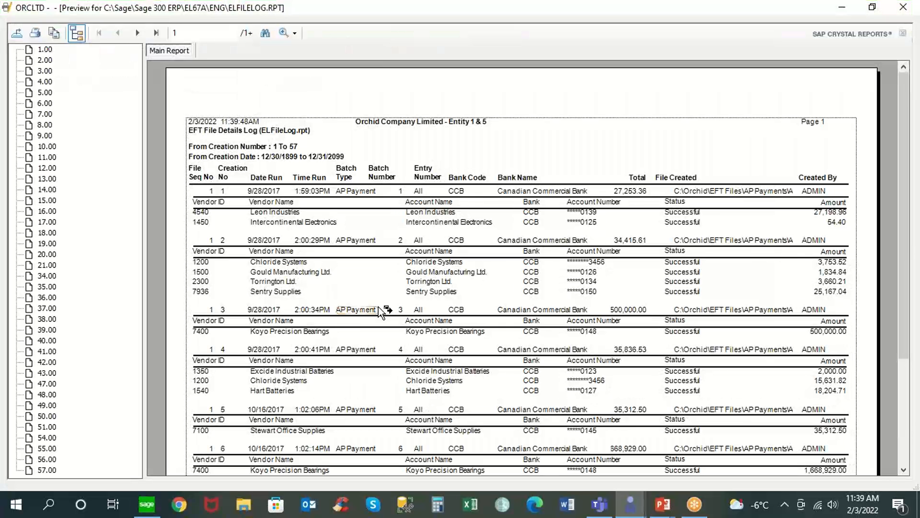
Inspect the Leon Industries and vendor 4540 log entries, then close the preview and Transfer Details window.
{"action": "left_click", "coordinate": [293, 214]}
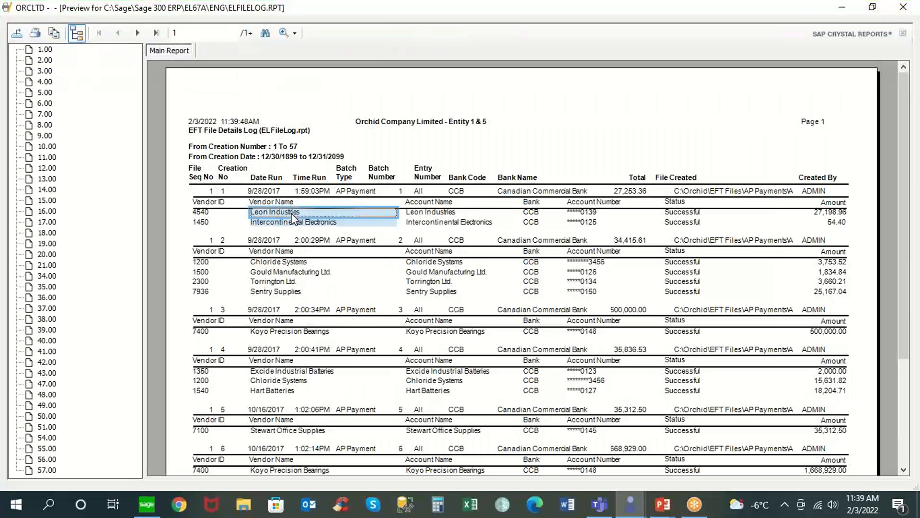
{"action": "left_click", "coordinate": [563, 216]}
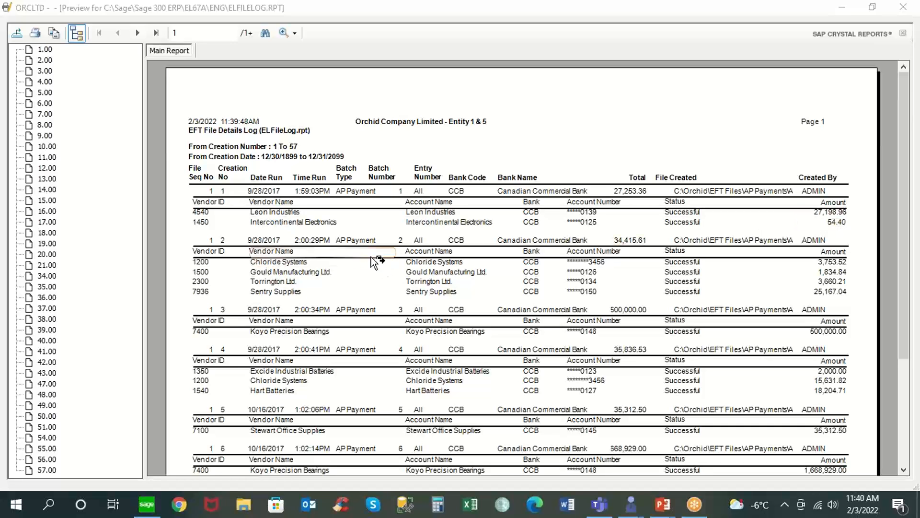
{"action": "left_click", "coordinate": [267, 191]}
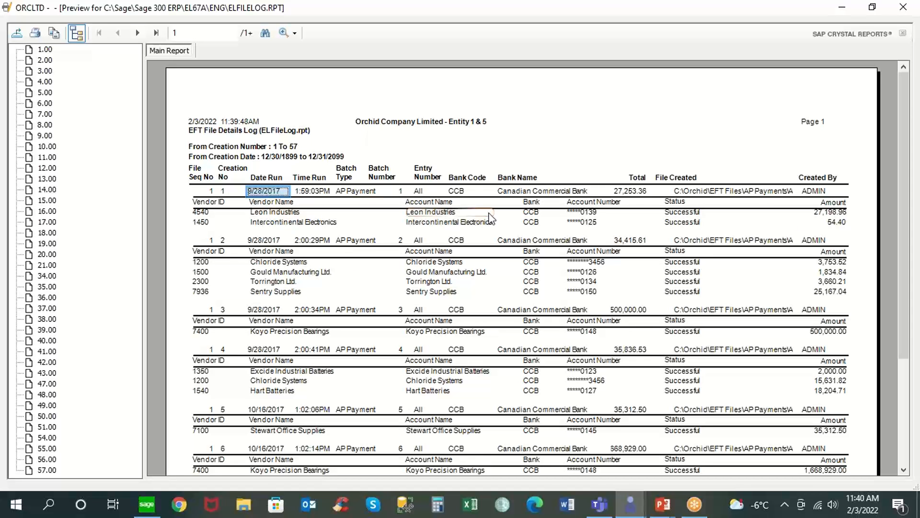
{"action": "left_click", "coordinate": [814, 190]}
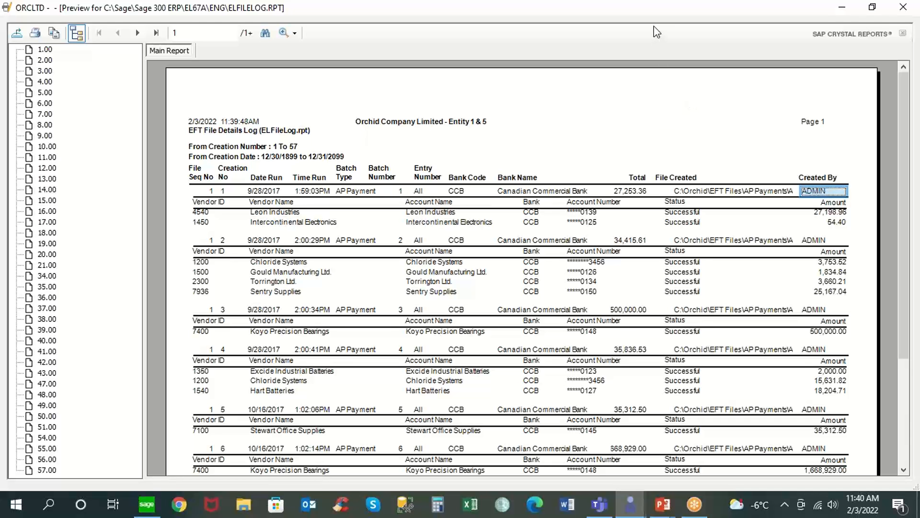
{"action": "left_click", "coordinate": [910, 9]}
{"action": "left_click", "coordinate": [551, 307]}
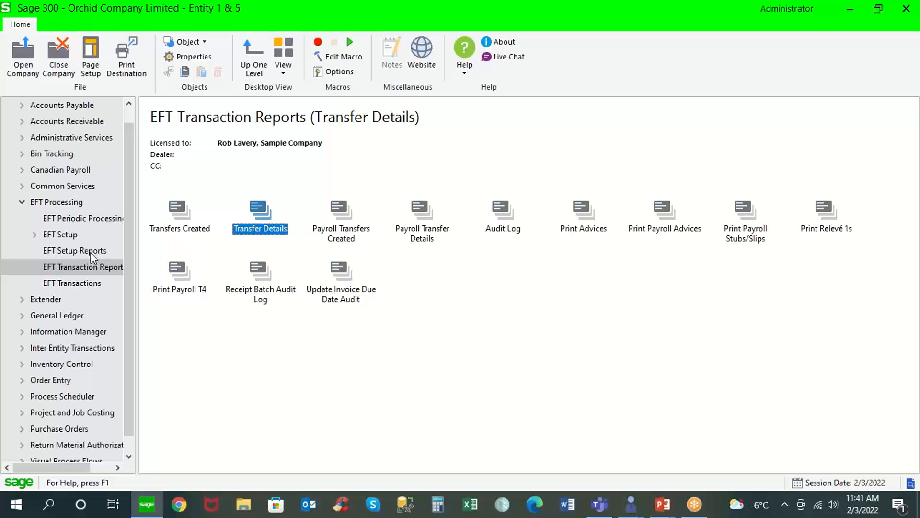
In Create EFT File, include 'Entries that I select', view the entry list, and close without creating.
{"action": "left_click", "coordinate": [90, 284]}
{"action": "double_click", "coordinate": [180, 211]}
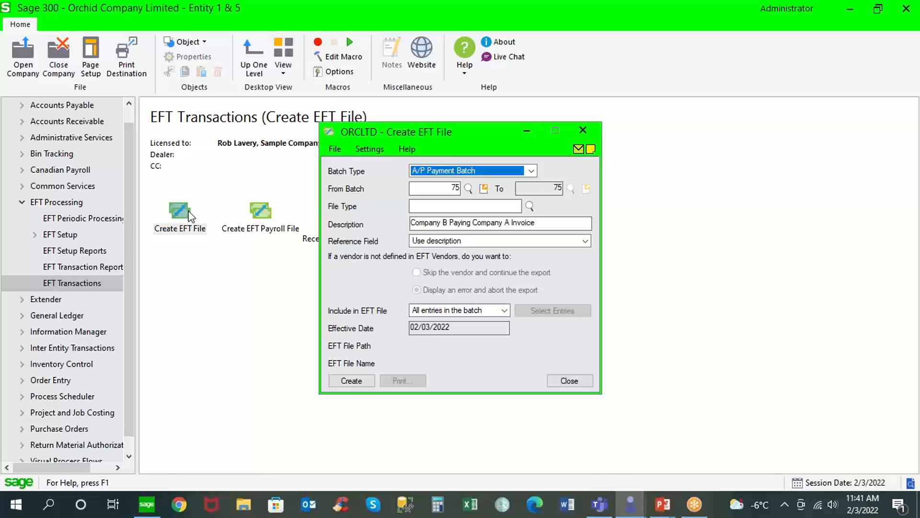
{"action": "left_click", "coordinate": [504, 309]}
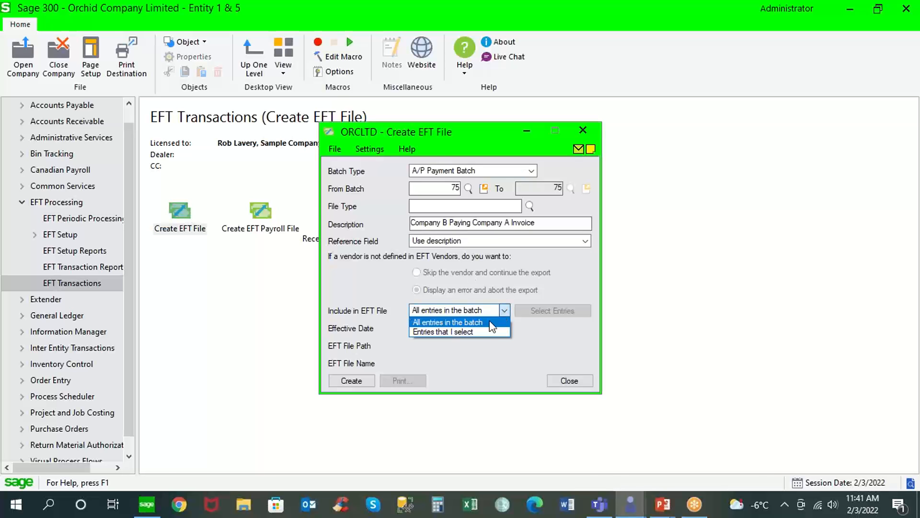
{"action": "left_click", "coordinate": [483, 332]}
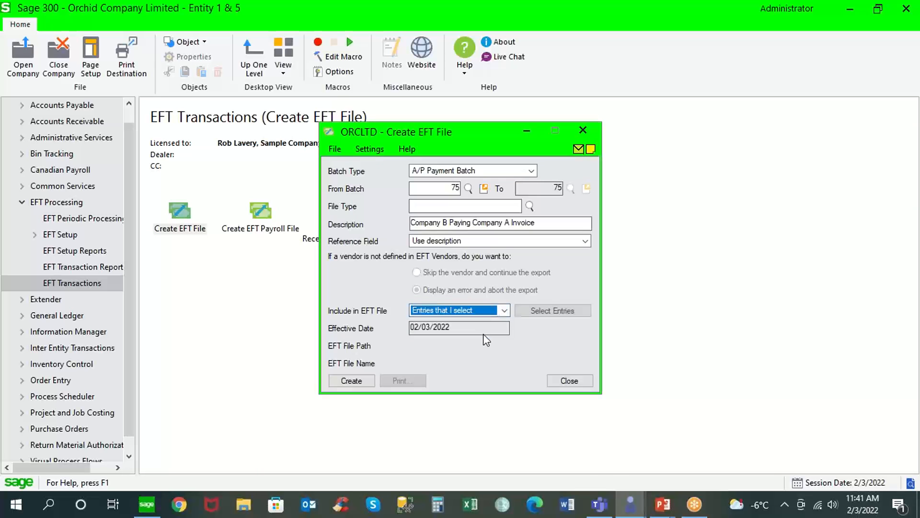
{"action": "left_click", "coordinate": [540, 312]}
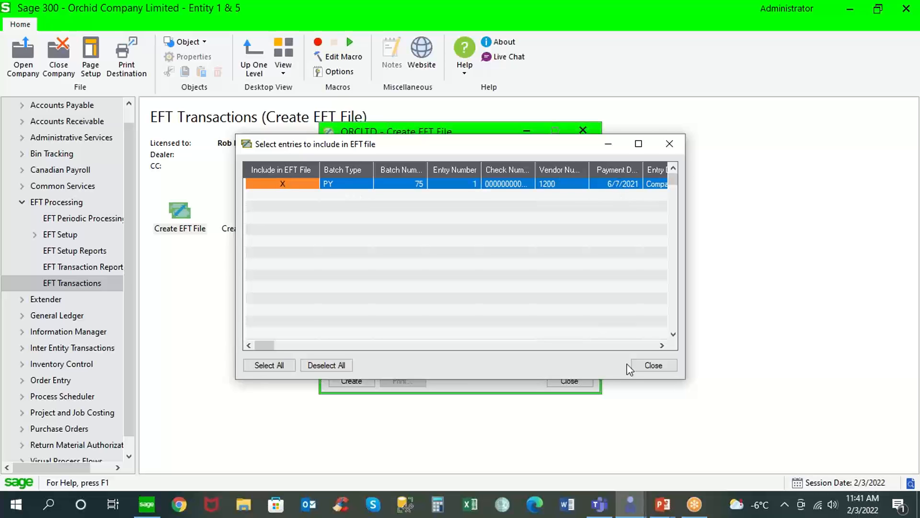
{"action": "left_click", "coordinate": [654, 365]}
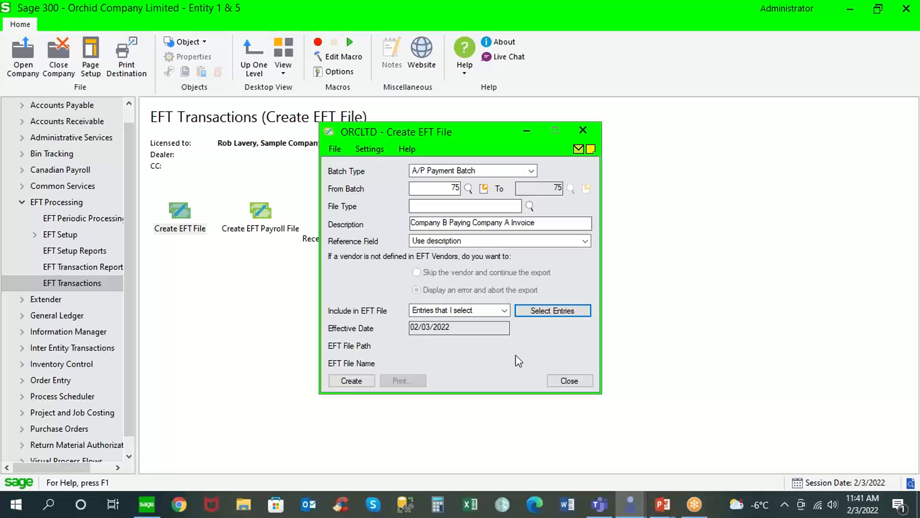
{"action": "left_click", "coordinate": [570, 381]}
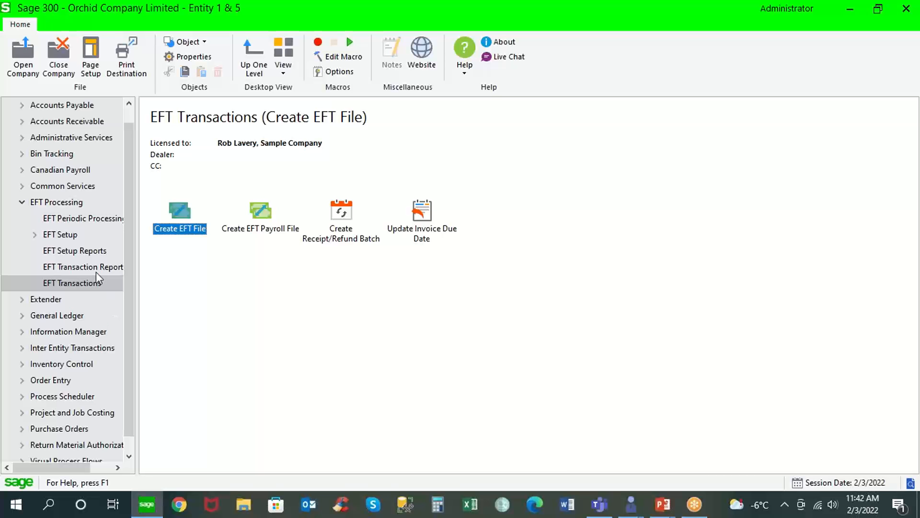
Open View/Clear Completed EFT Logs and view the details of log 48.
{"action": "left_click", "coordinate": [84, 219]}
{"action": "double_click", "coordinate": [185, 230]}
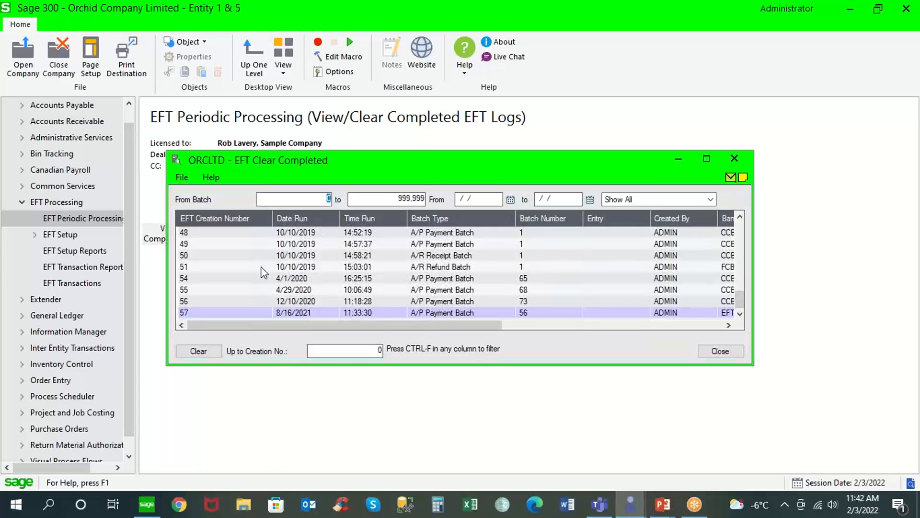
{"action": "left_click", "coordinate": [215, 234]}
{"action": "left_click_drag", "start_coordinate": [404, 164], "coordinate": [277, 124]}
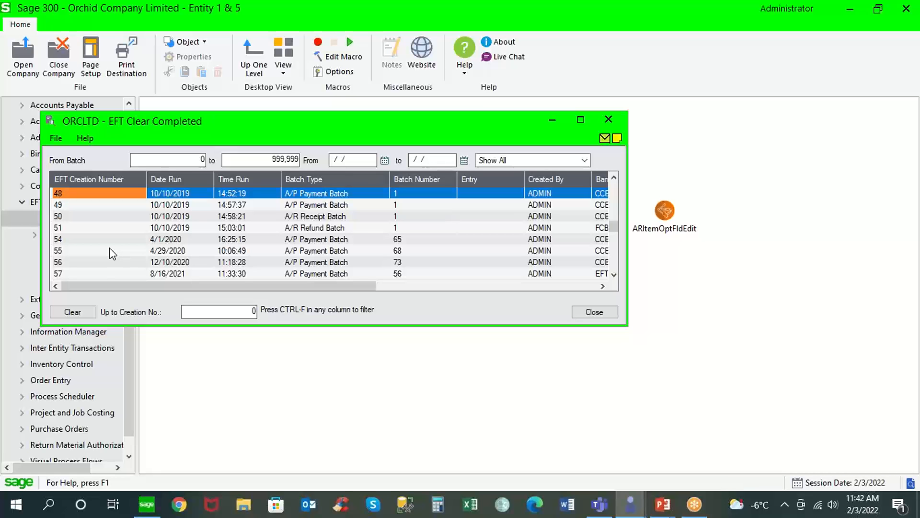
{"action": "double_click", "coordinate": [105, 196]}
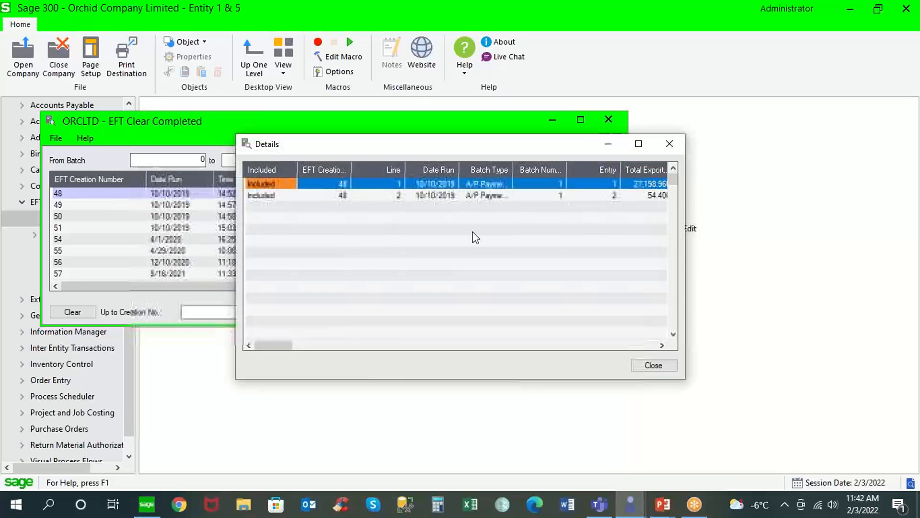
{"action": "left_click", "coordinate": [645, 360]}
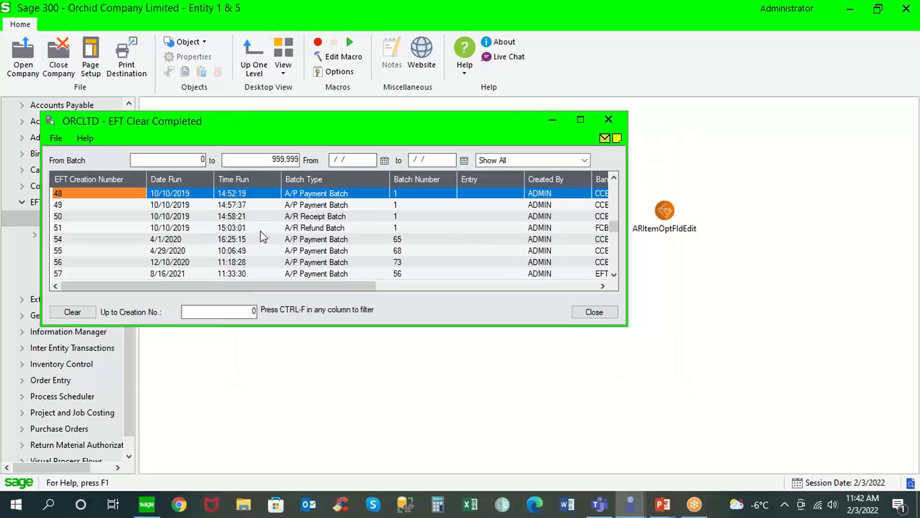
Check log 48's creator, exported file path and total, then close and open the EFT Audit Log.
{"action": "key", "text": "Right"}
{"action": "key", "text": "Right"}
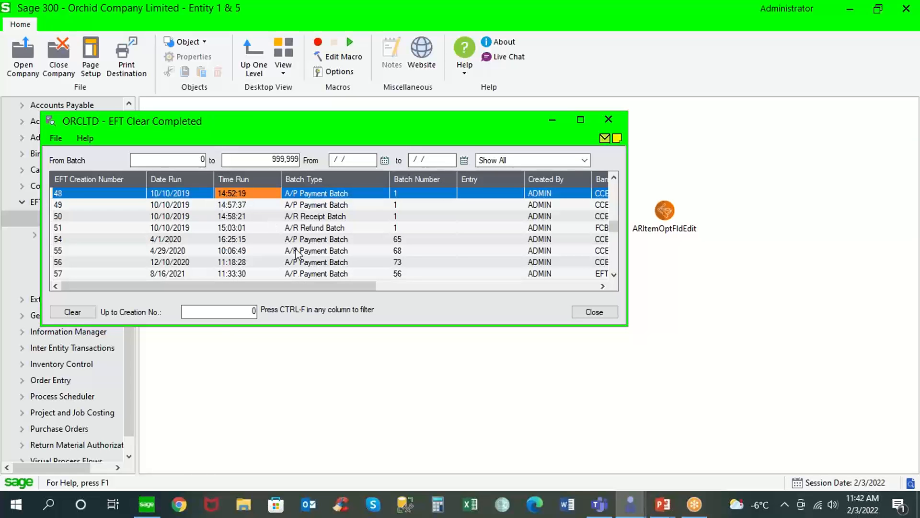
{"action": "left_click_drag", "start_coordinate": [295, 287], "coordinate": [464, 286]}
{"action": "left_click", "coordinate": [348, 193]}
{"action": "left_click", "coordinate": [336, 194]}
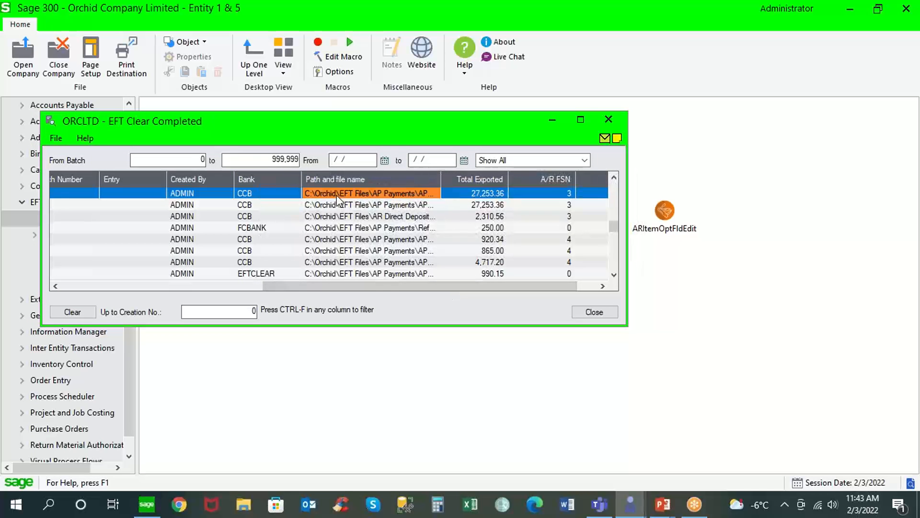
{"action": "left_click", "coordinate": [469, 197]}
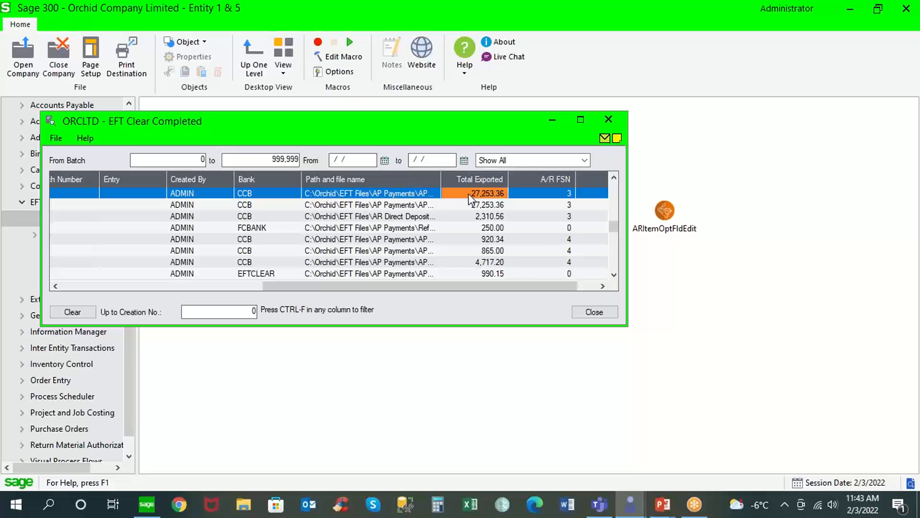
{"action": "left_click", "coordinate": [594, 312]}
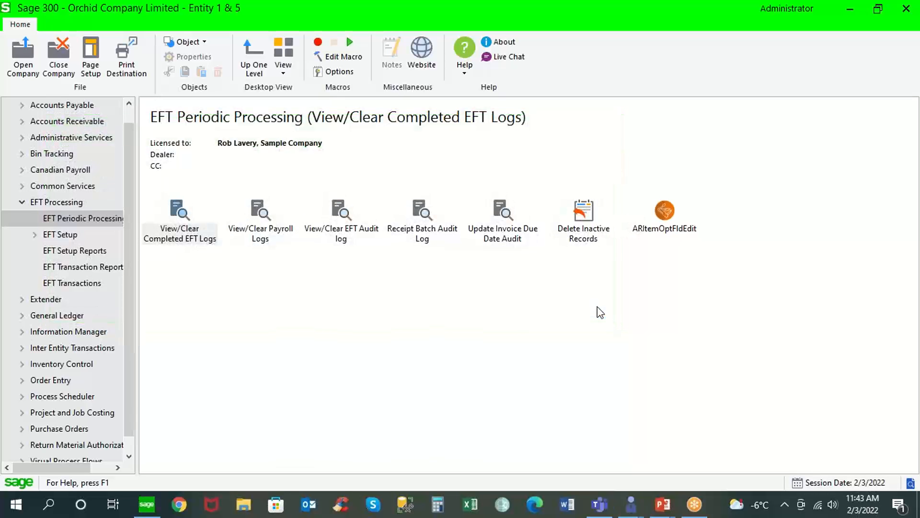
{"action": "left_click", "coordinate": [349, 229]}
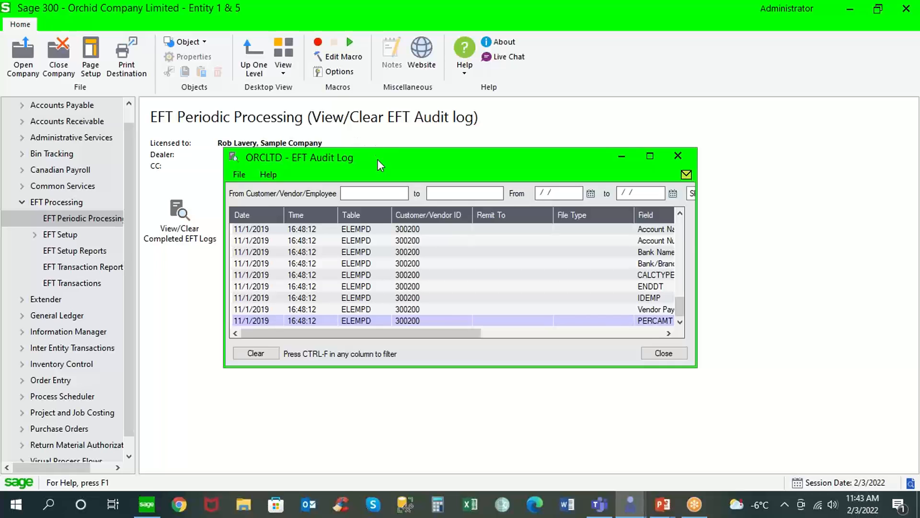
Maximize the EFT Audit Log, review the vendor Extra 2 and customer Active status changes, then close it.
{"action": "left_click_drag", "start_coordinate": [377, 159], "coordinate": [290, 92]}
{"action": "left_click", "coordinate": [501, 85]}
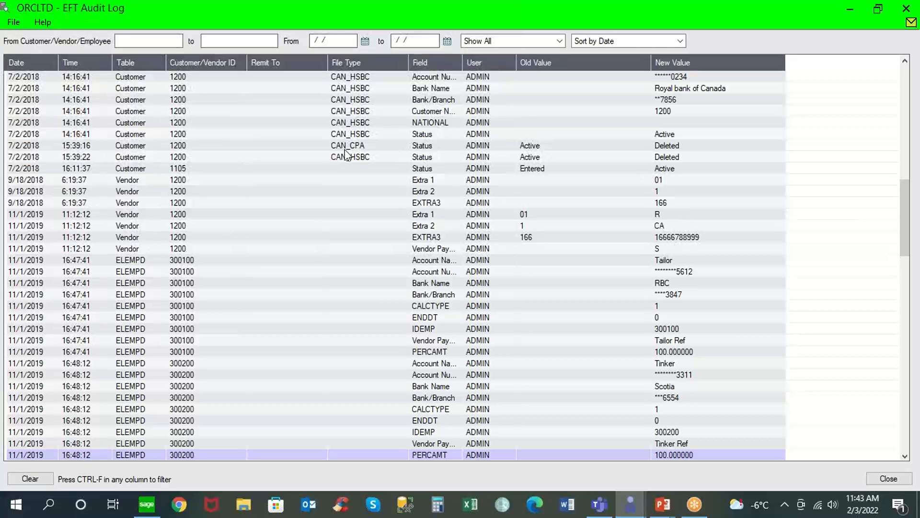
{"action": "left_click", "coordinate": [50, 192]}
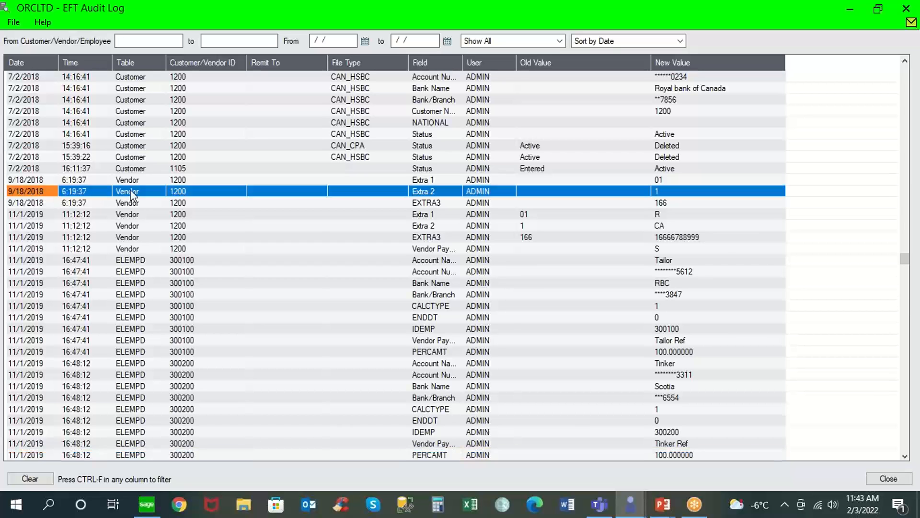
{"action": "left_click", "coordinate": [674, 46]}
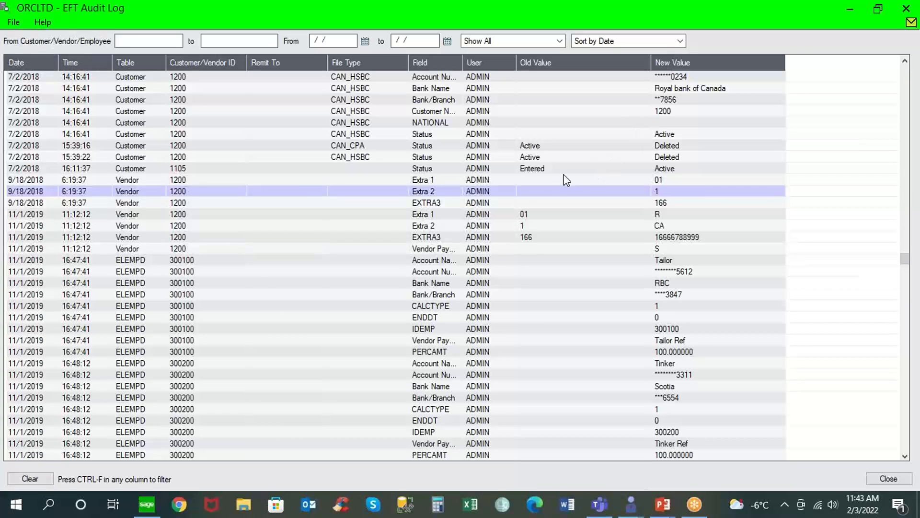
{"action": "left_click", "coordinate": [531, 168]}
{"action": "left_click", "coordinate": [531, 168]}
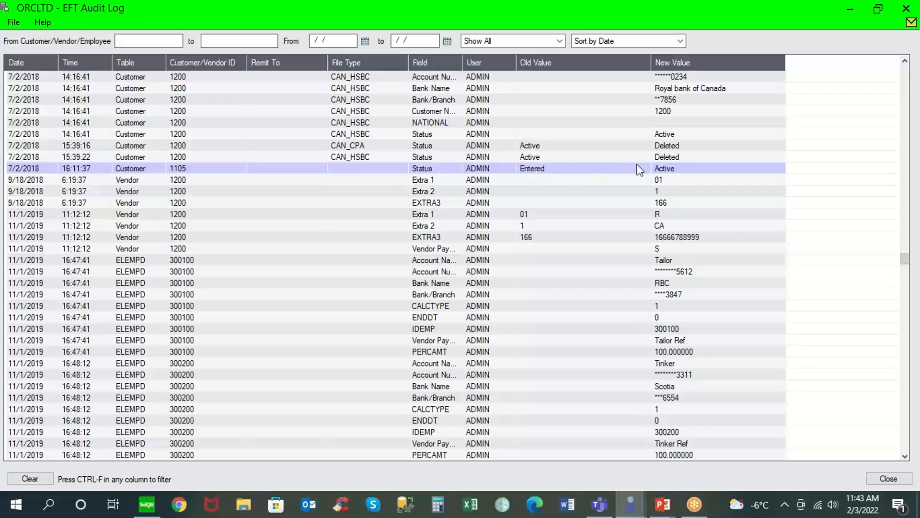
{"action": "left_click", "coordinate": [664, 169]}
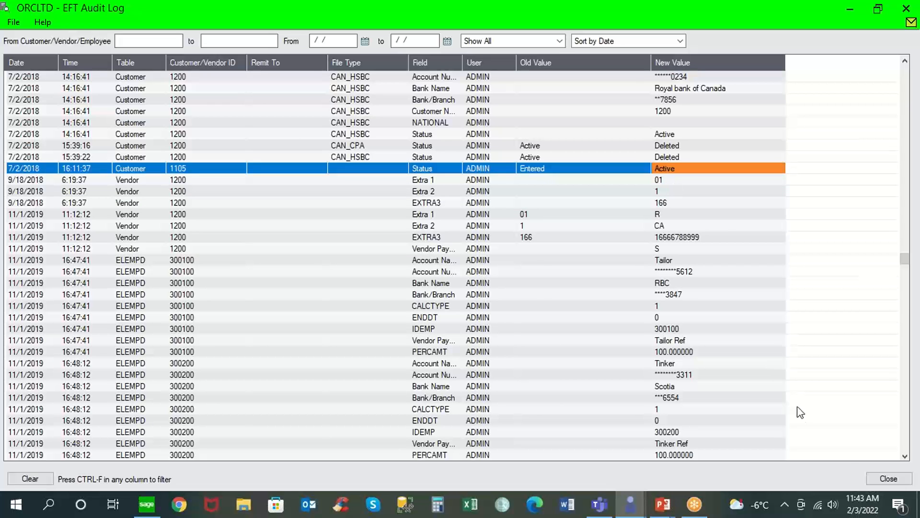
{"action": "left_click", "coordinate": [889, 478]}
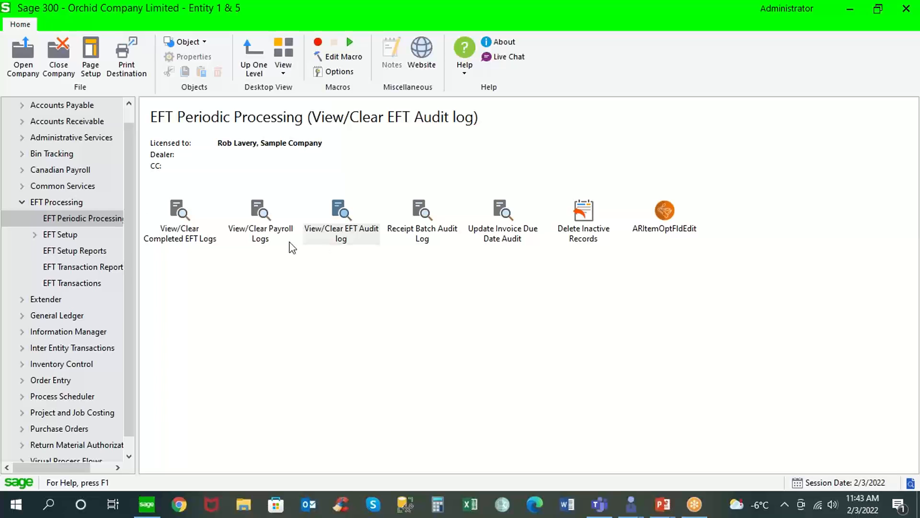
Show the top-level EFT Processing folders, then switch to the Safeguarding Your Business slide show.
{"action": "left_click", "coordinate": [72, 202]}
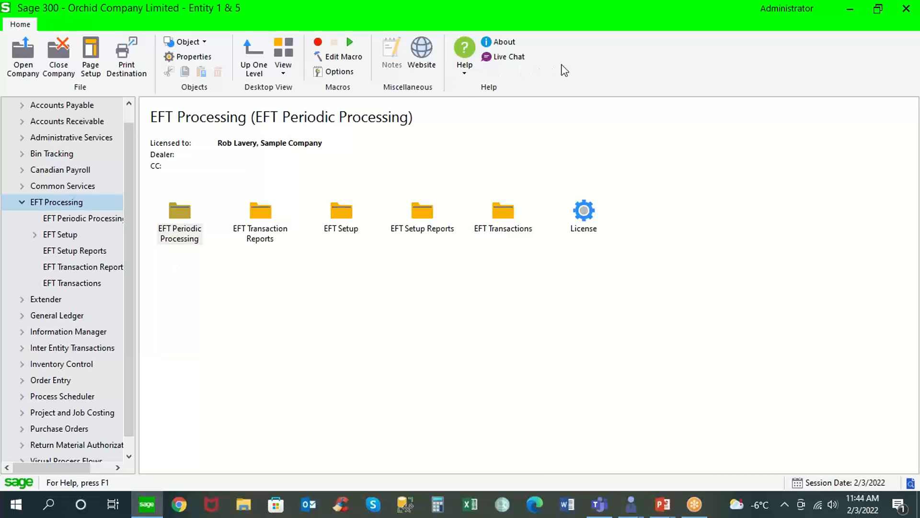
{"action": "left_click", "coordinate": [652, 19]}
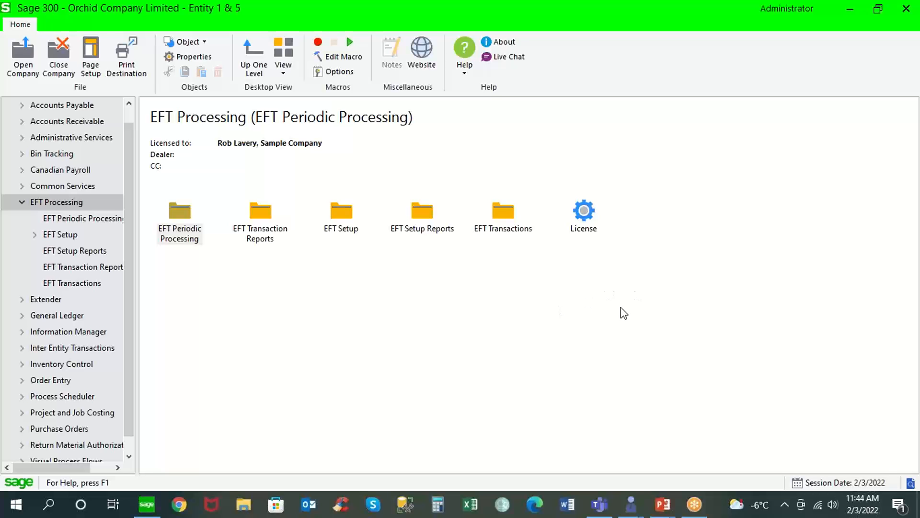
{"action": "key", "text": "alt+Tab"}
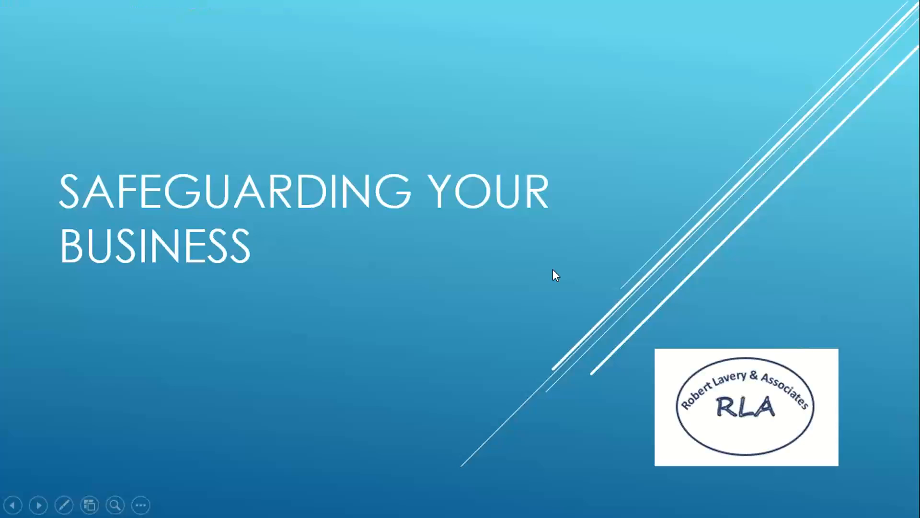